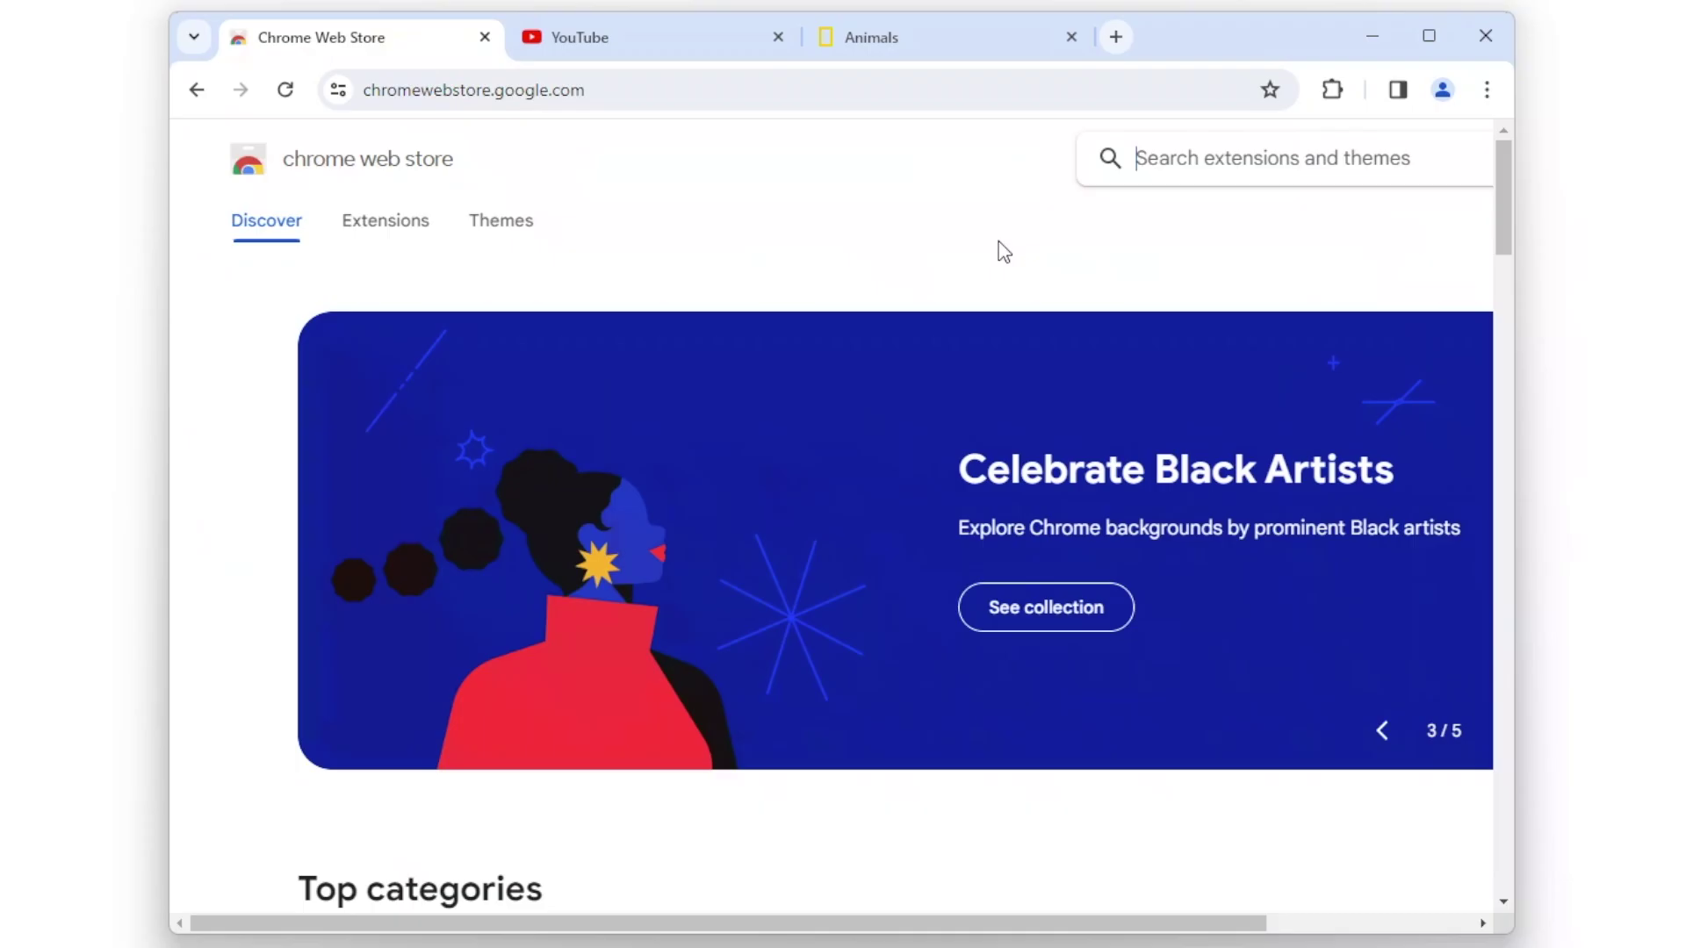
Step: Search the Web Store for 'cisdem' and add the Cisdem Web Blocker extension to Chrome
{"action": "type", "text": "cisdem"}
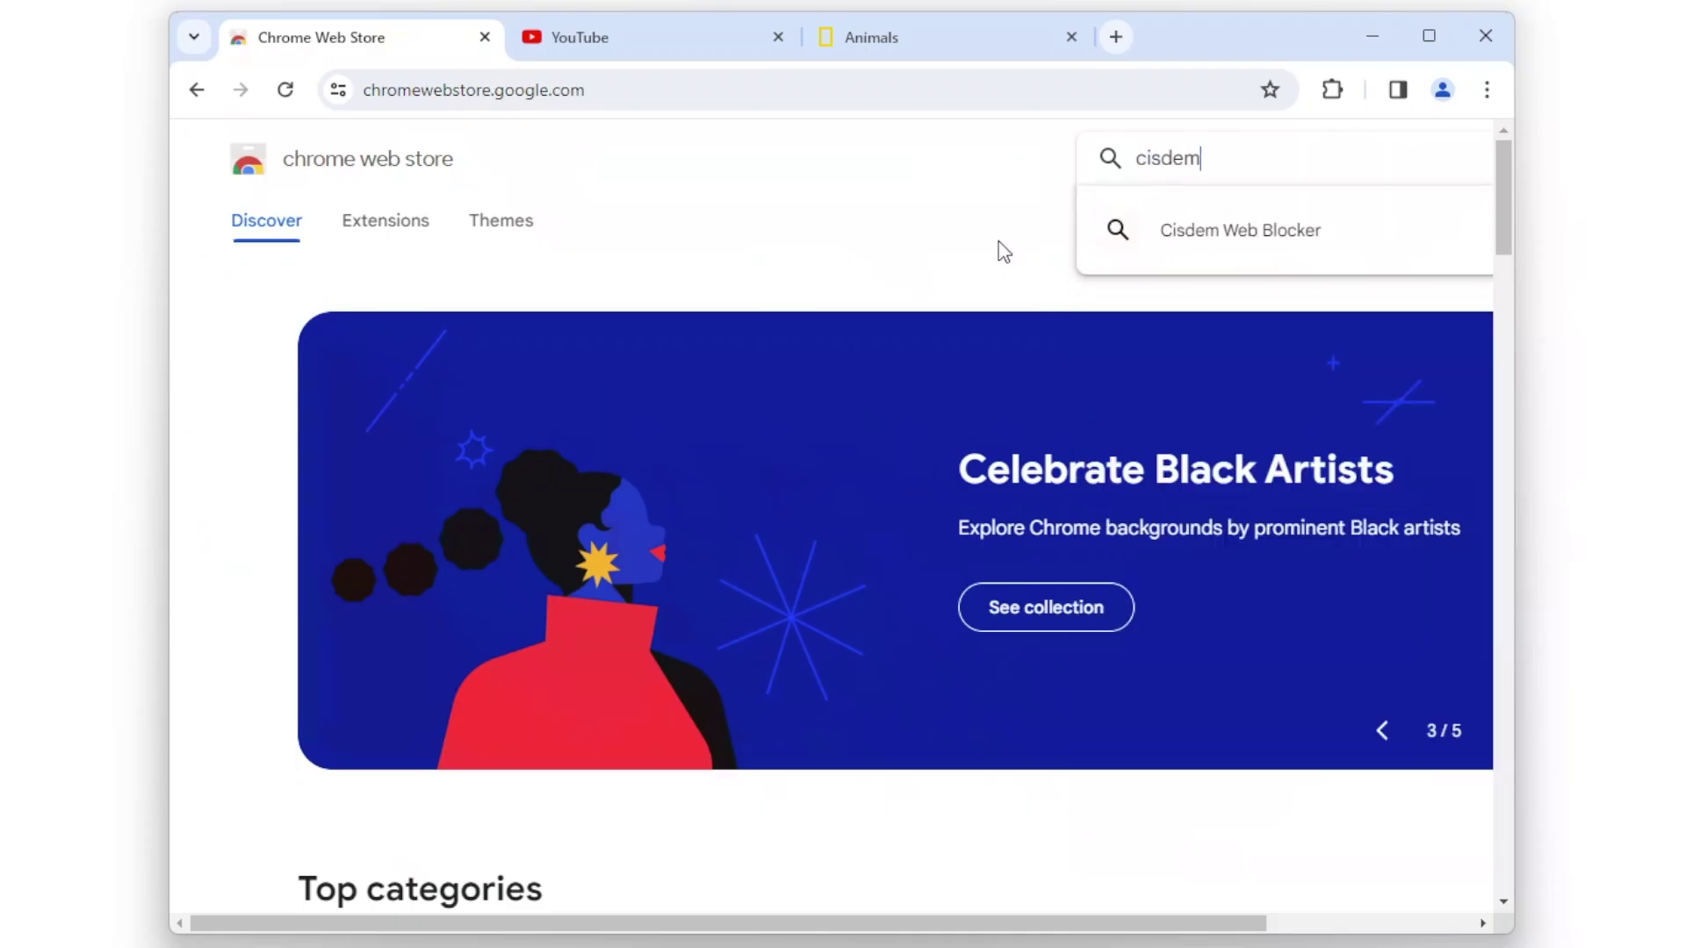
{"action": "left_click", "coordinate": [1195, 238]}
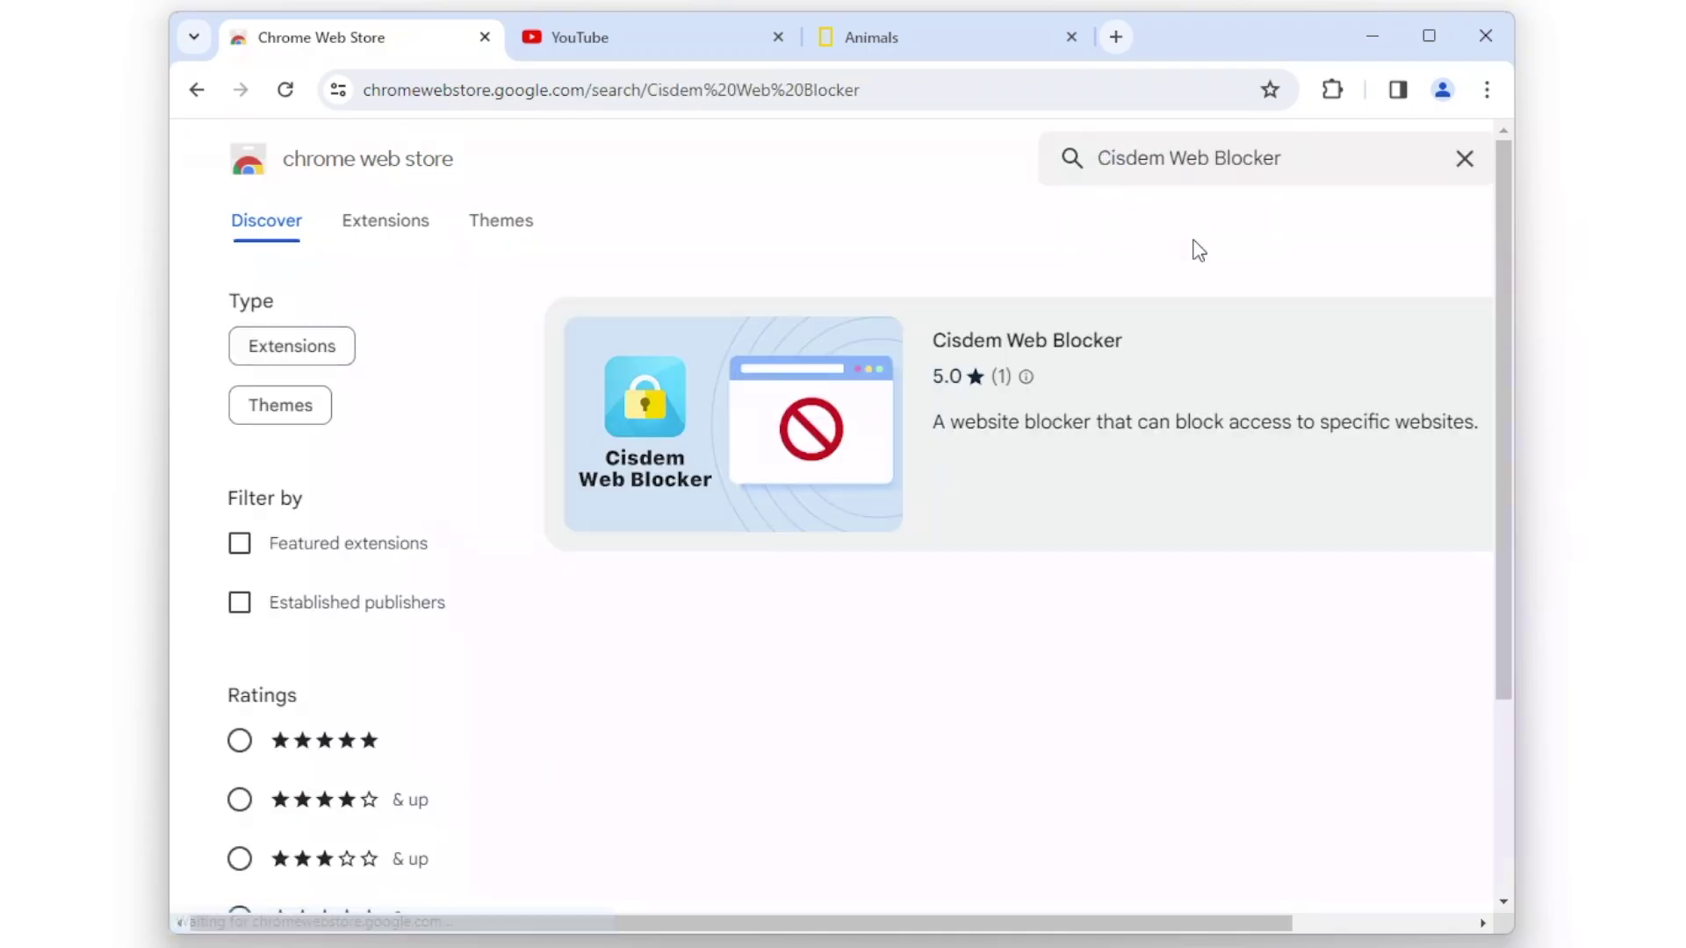
{"action": "left_click", "coordinate": [990, 360]}
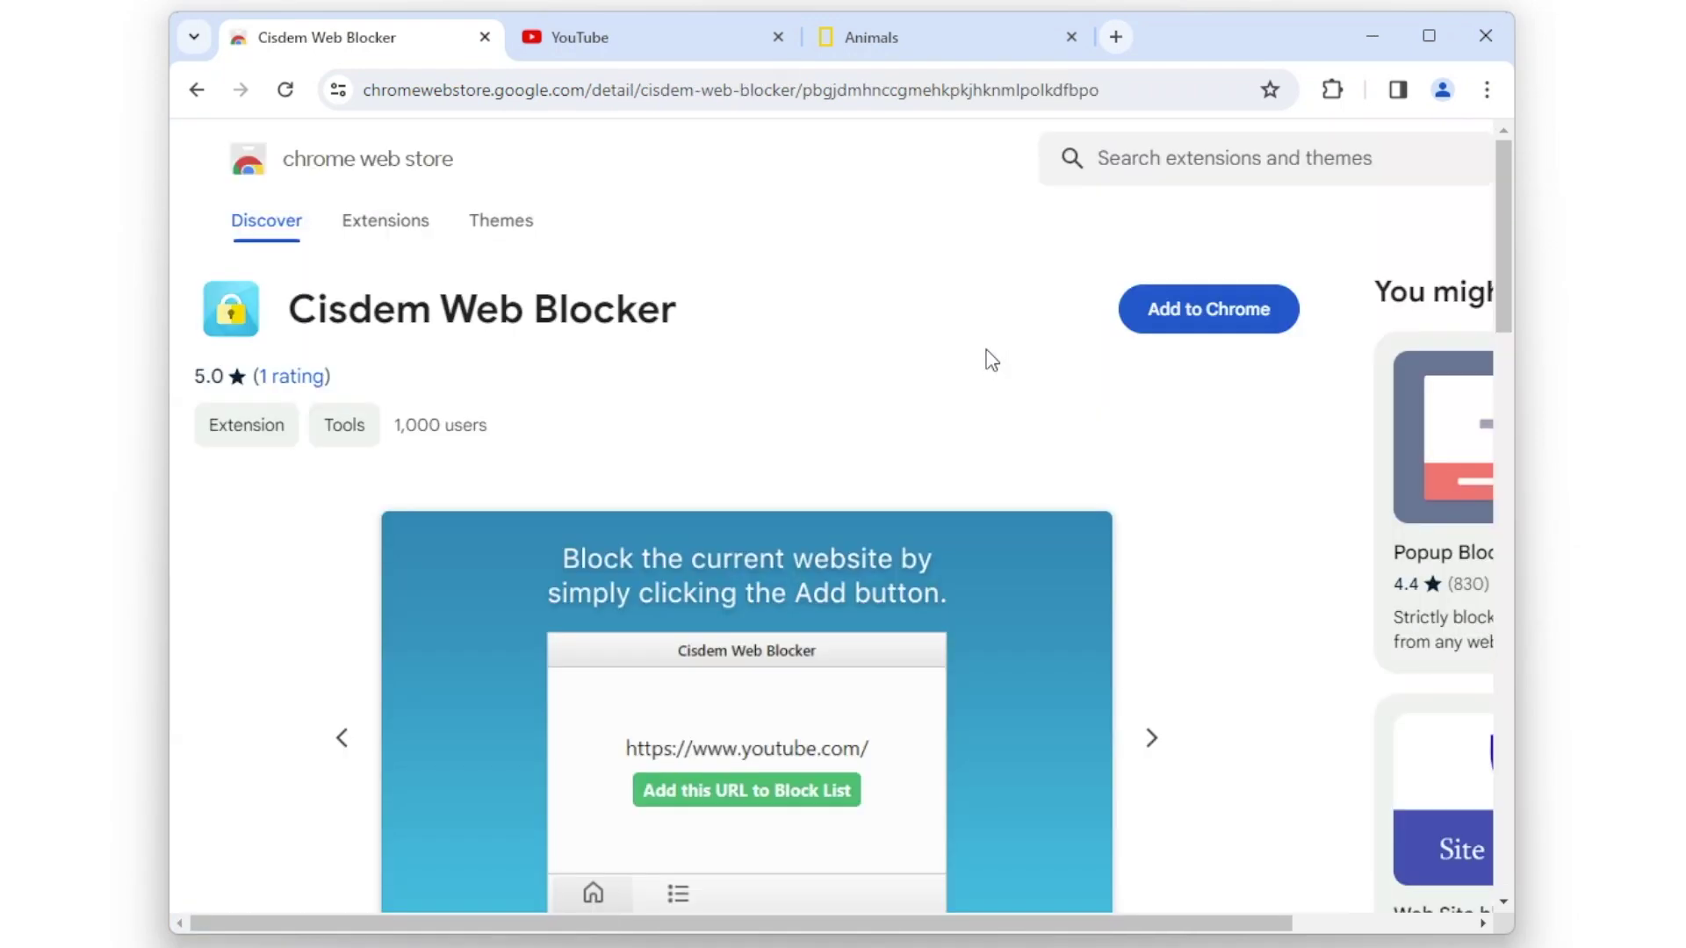
{"action": "left_click", "coordinate": [1177, 318]}
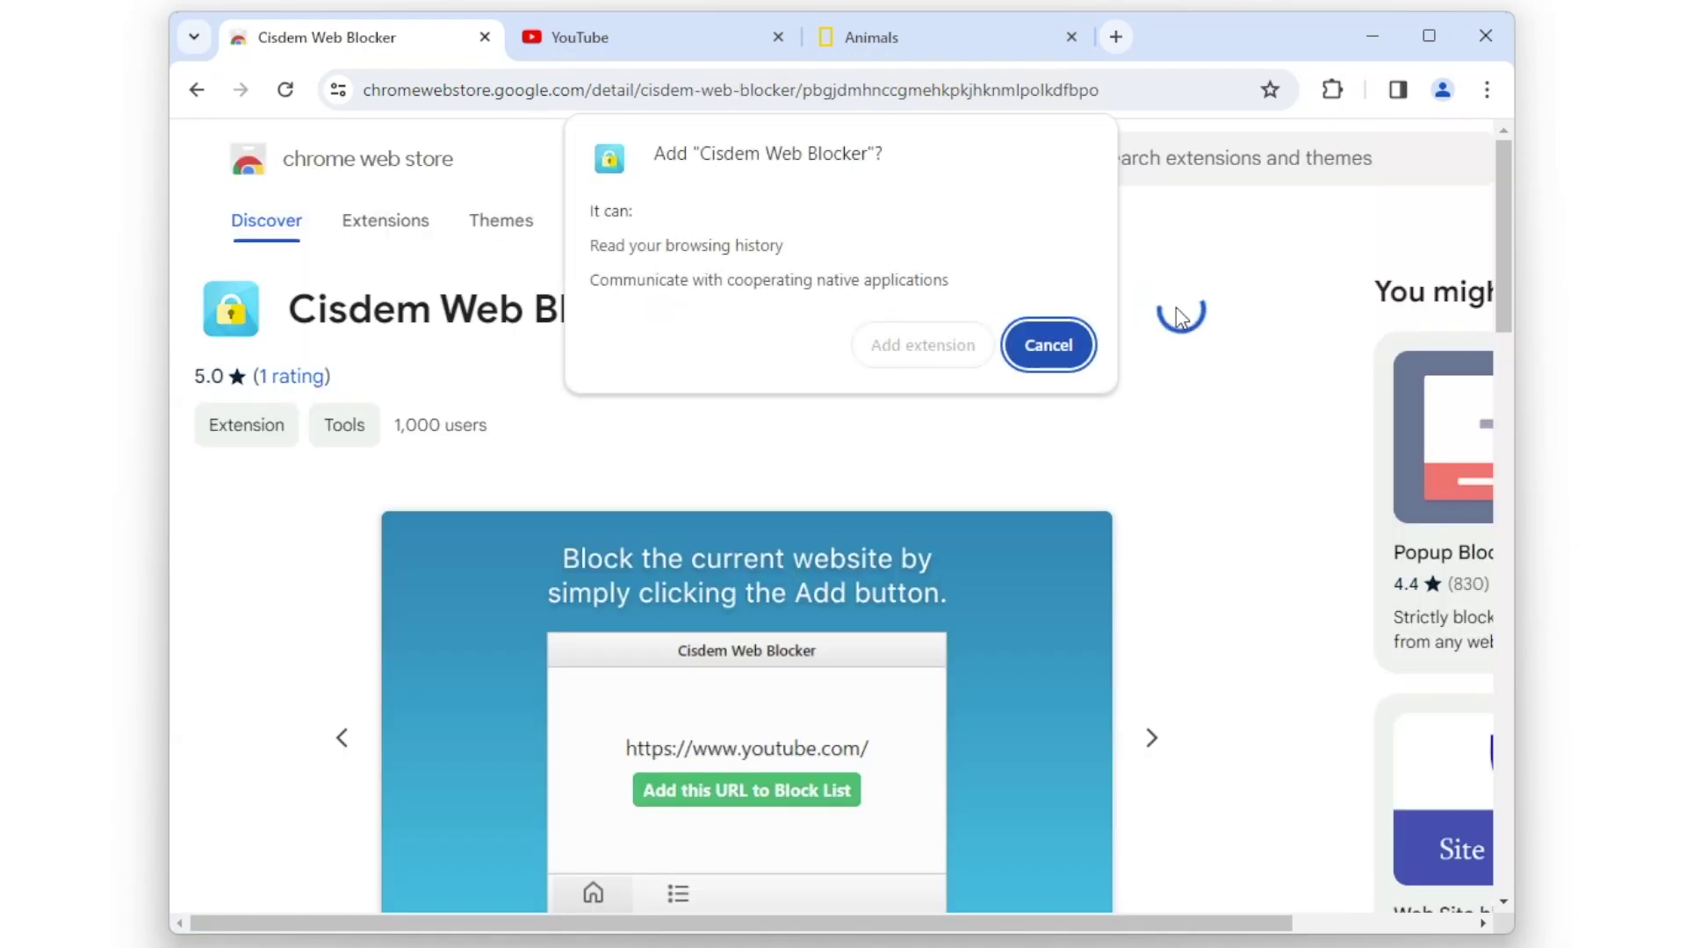
{"action": "left_click", "coordinate": [912, 360]}
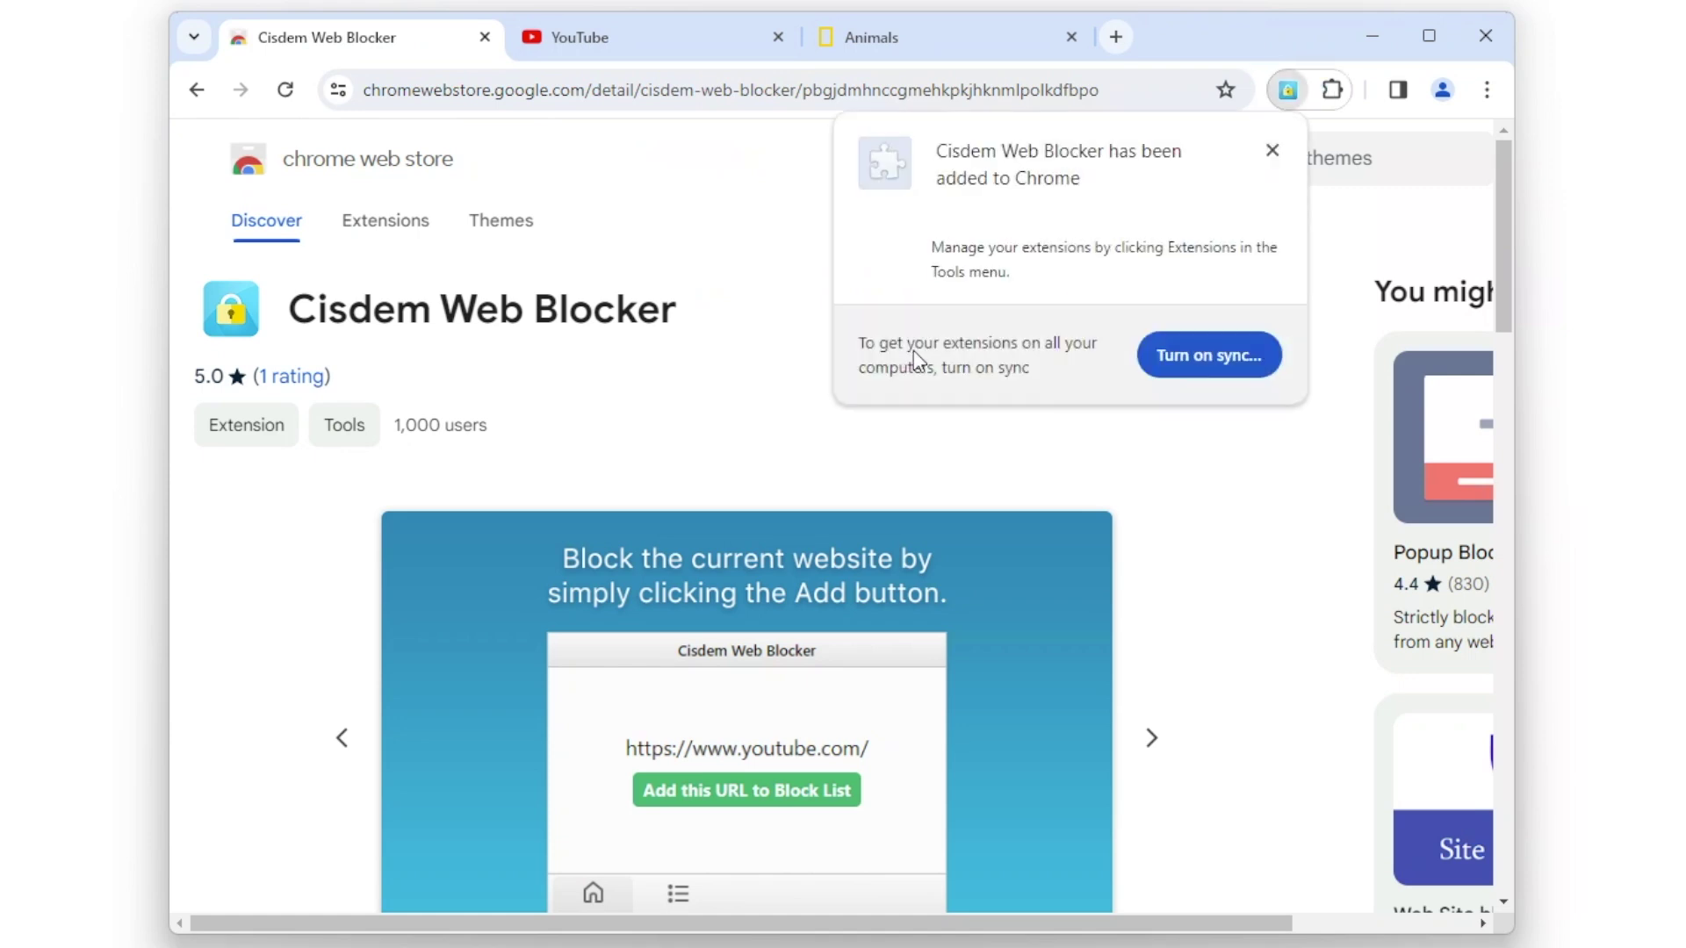
Step: Pin Cisdem Web Blocker to the toolbar from the Extensions menu
{"action": "left_click", "coordinate": [1272, 150]}
{"action": "left_click", "coordinate": [1332, 90]}
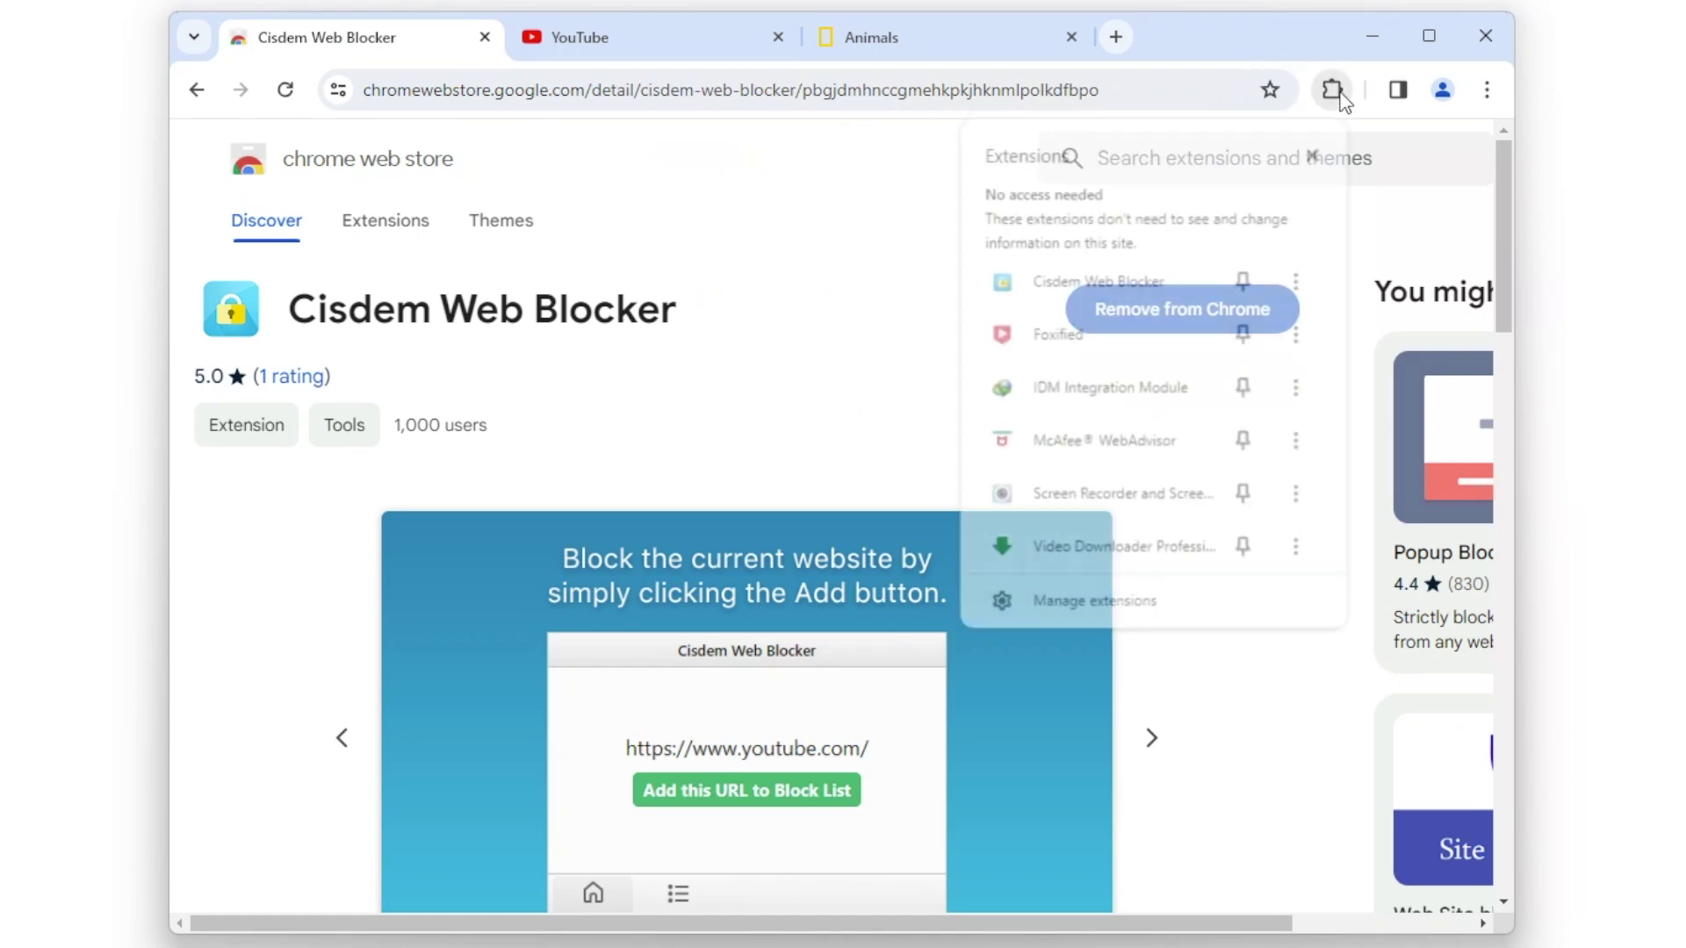
{"action": "left_click", "coordinate": [1246, 281]}
{"action": "left_click", "coordinate": [861, 218]}
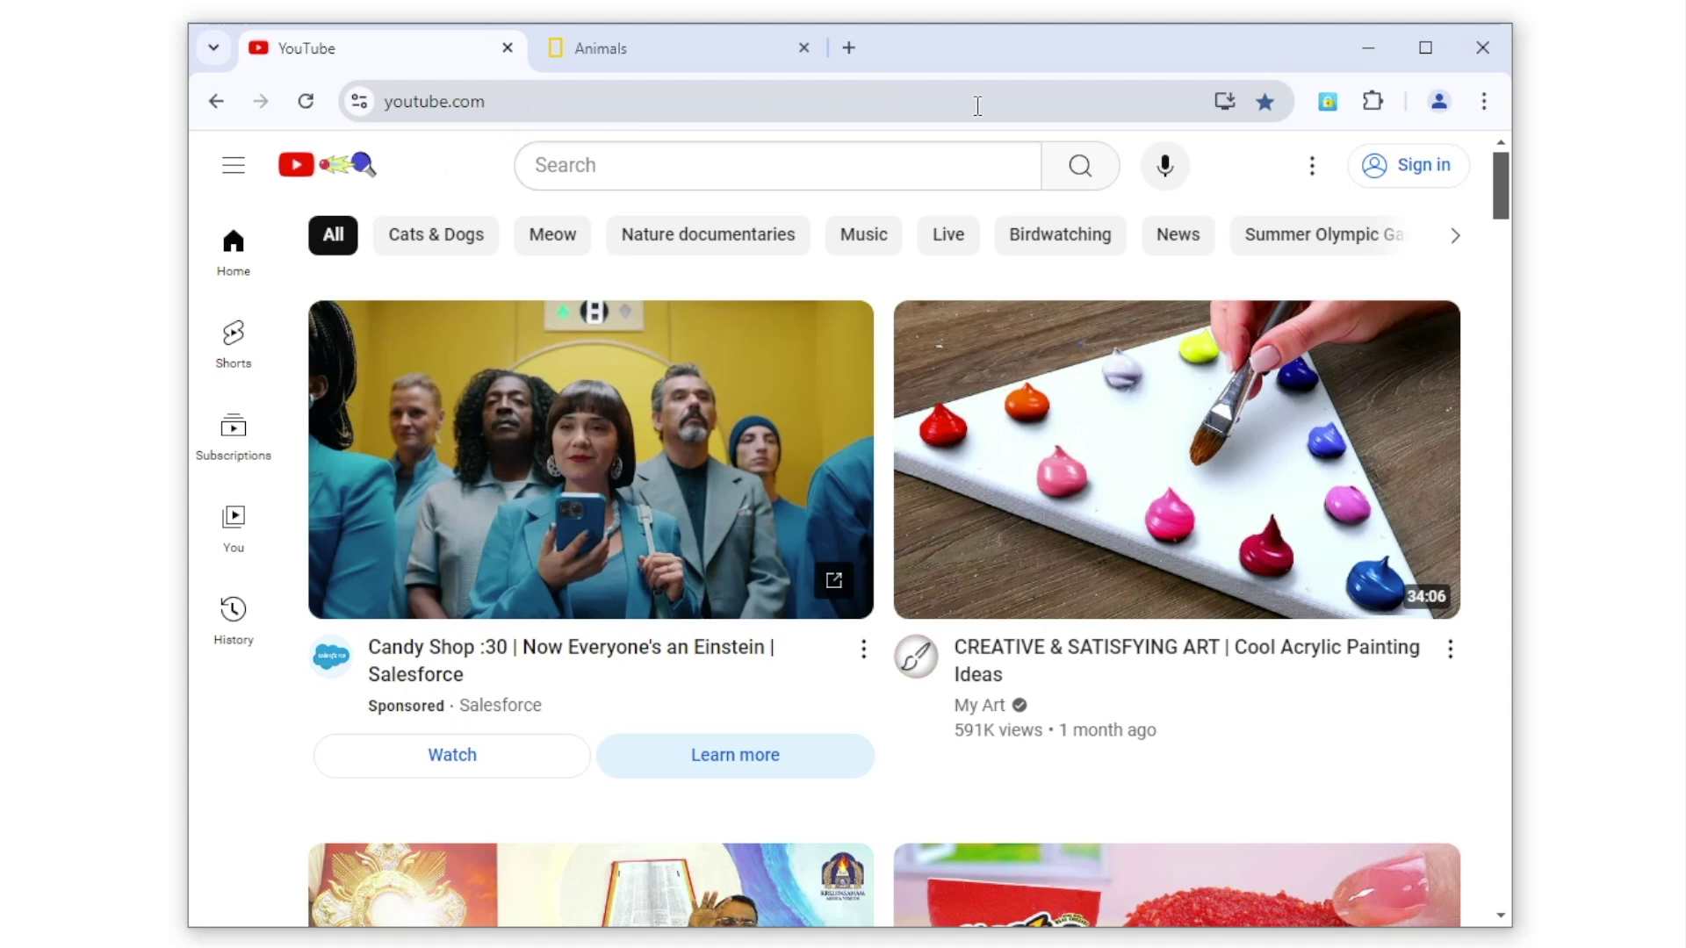
Step: Use the Cisdem toolbar popup's 'Add this URL to Block List' on the YouTube tab
{"action": "left_click", "coordinate": [1333, 103]}
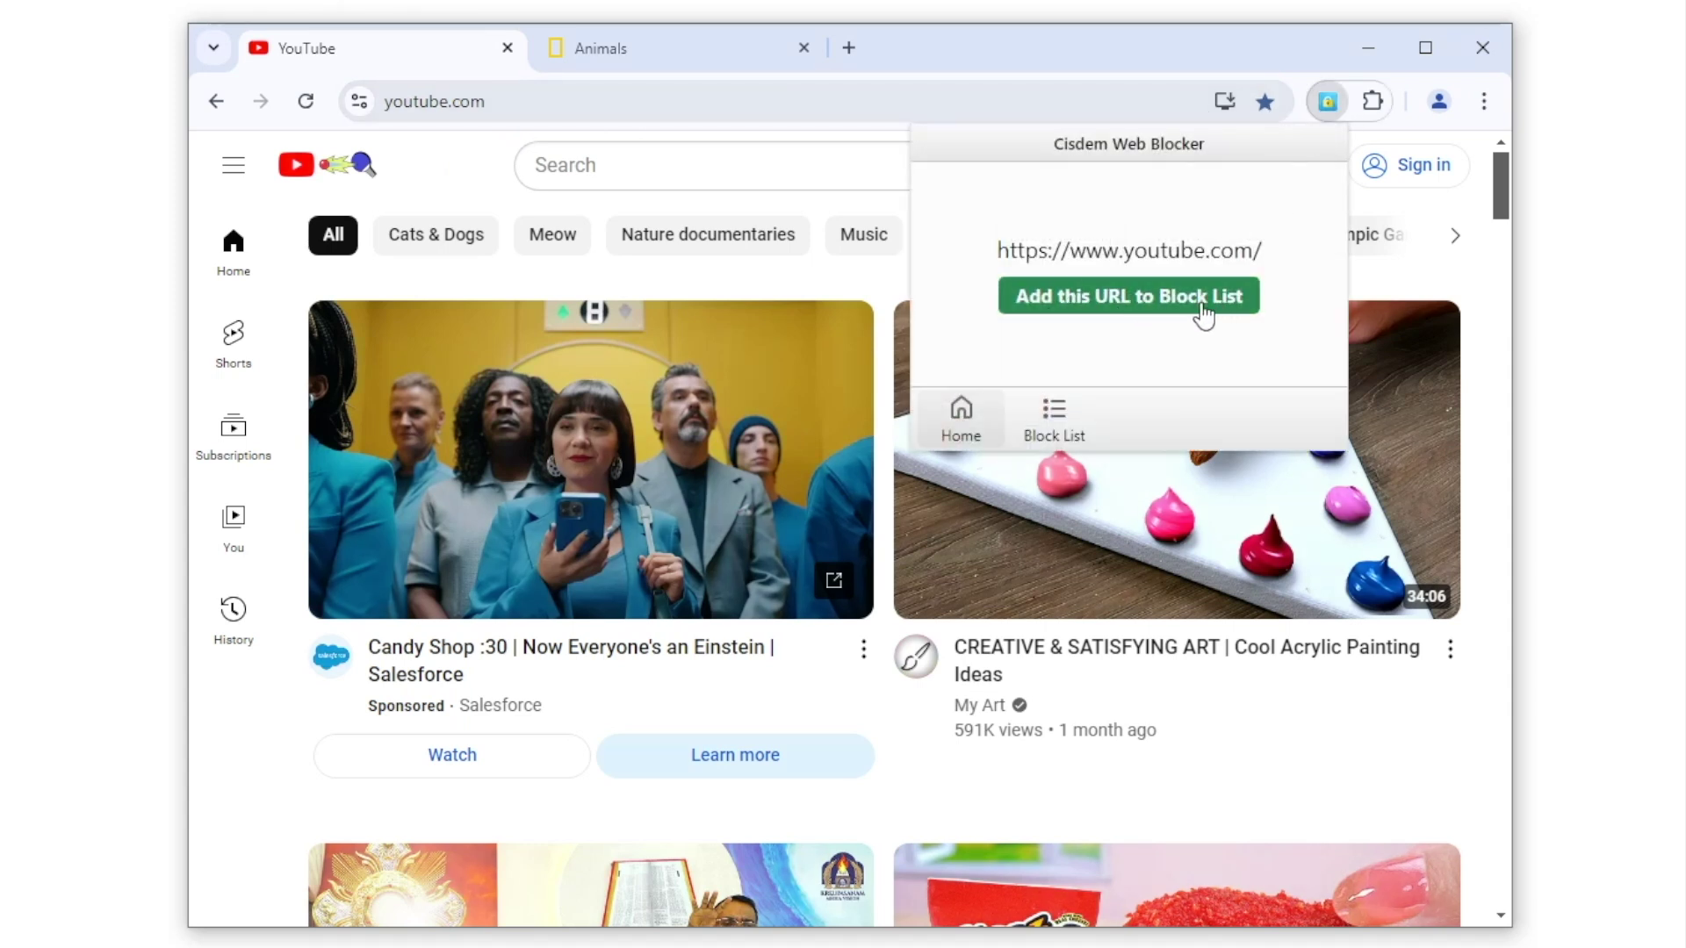
{"action": "left_click", "coordinate": [1145, 303]}
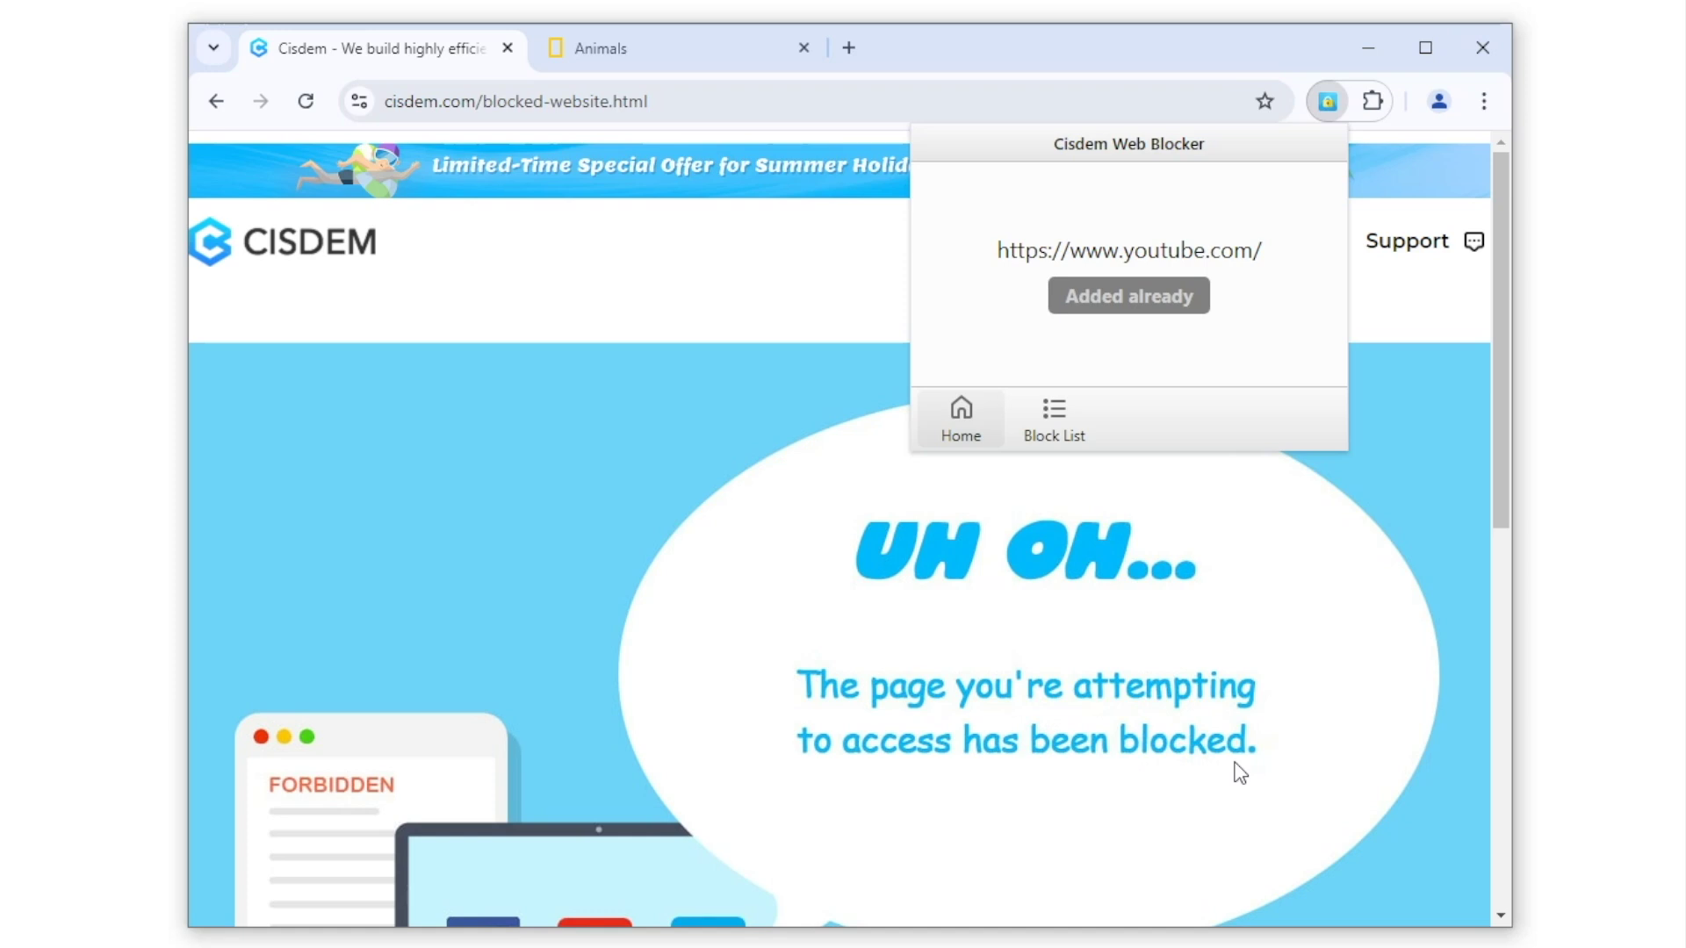
Step: From the Animals page, open the National Geographic home page via its logo in a new tab
{"action": "left_click", "coordinate": [670, 47]}
{"action": "right_click", "coordinate": [301, 216]}
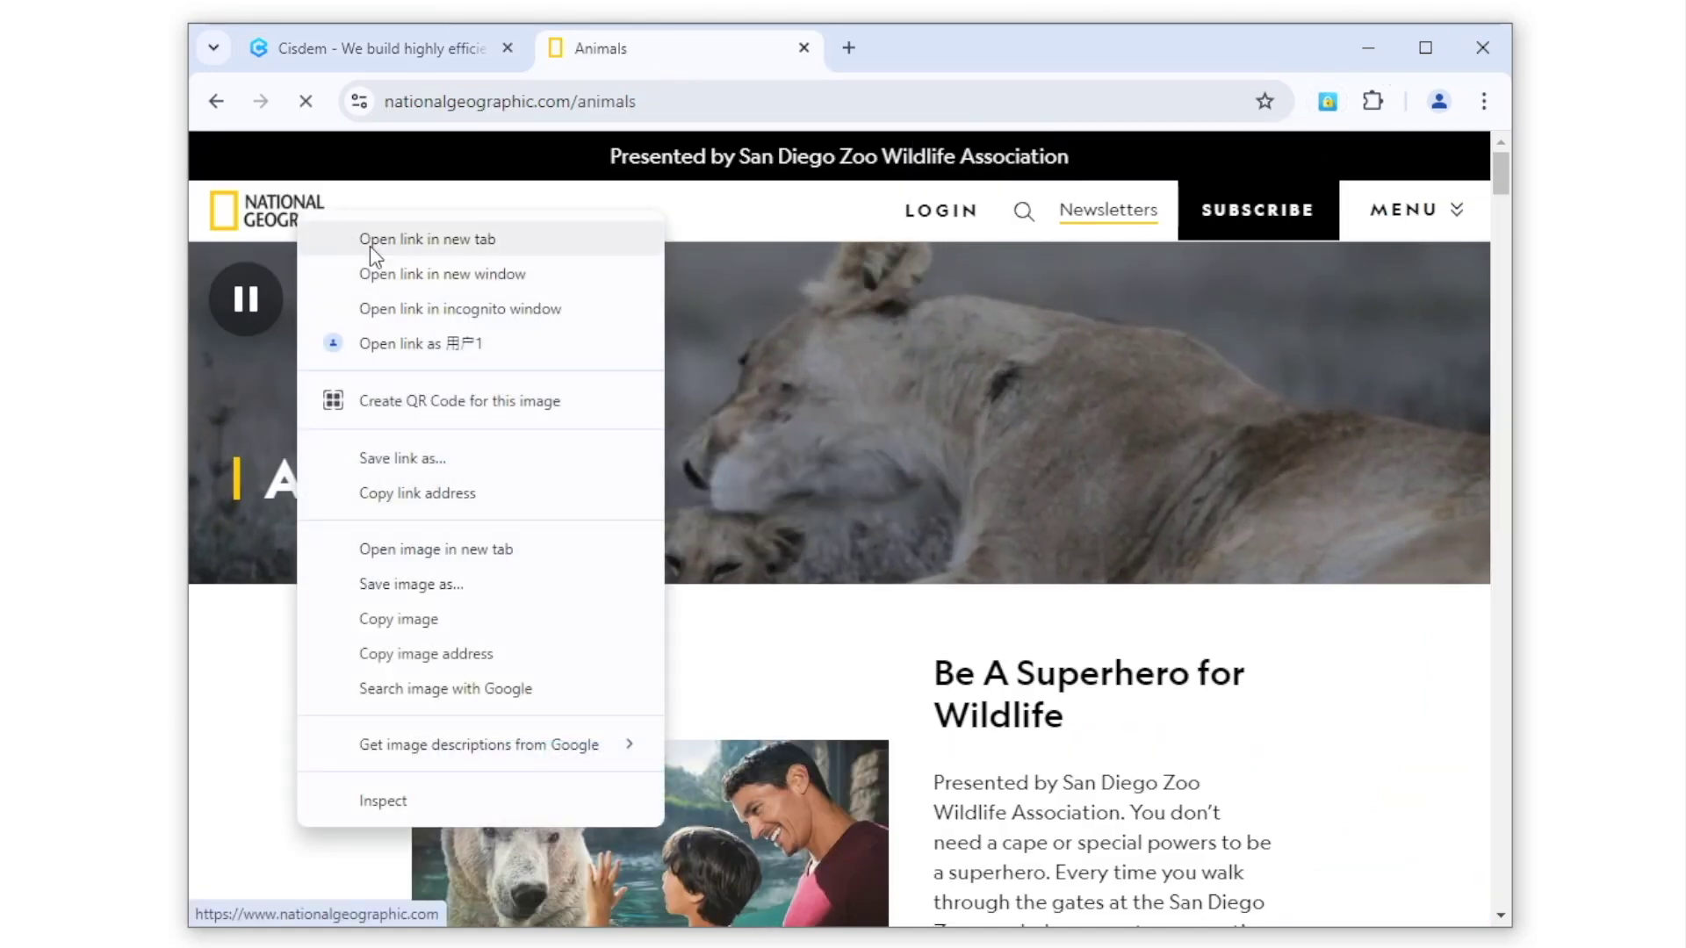
{"action": "left_click", "coordinate": [371, 246]}
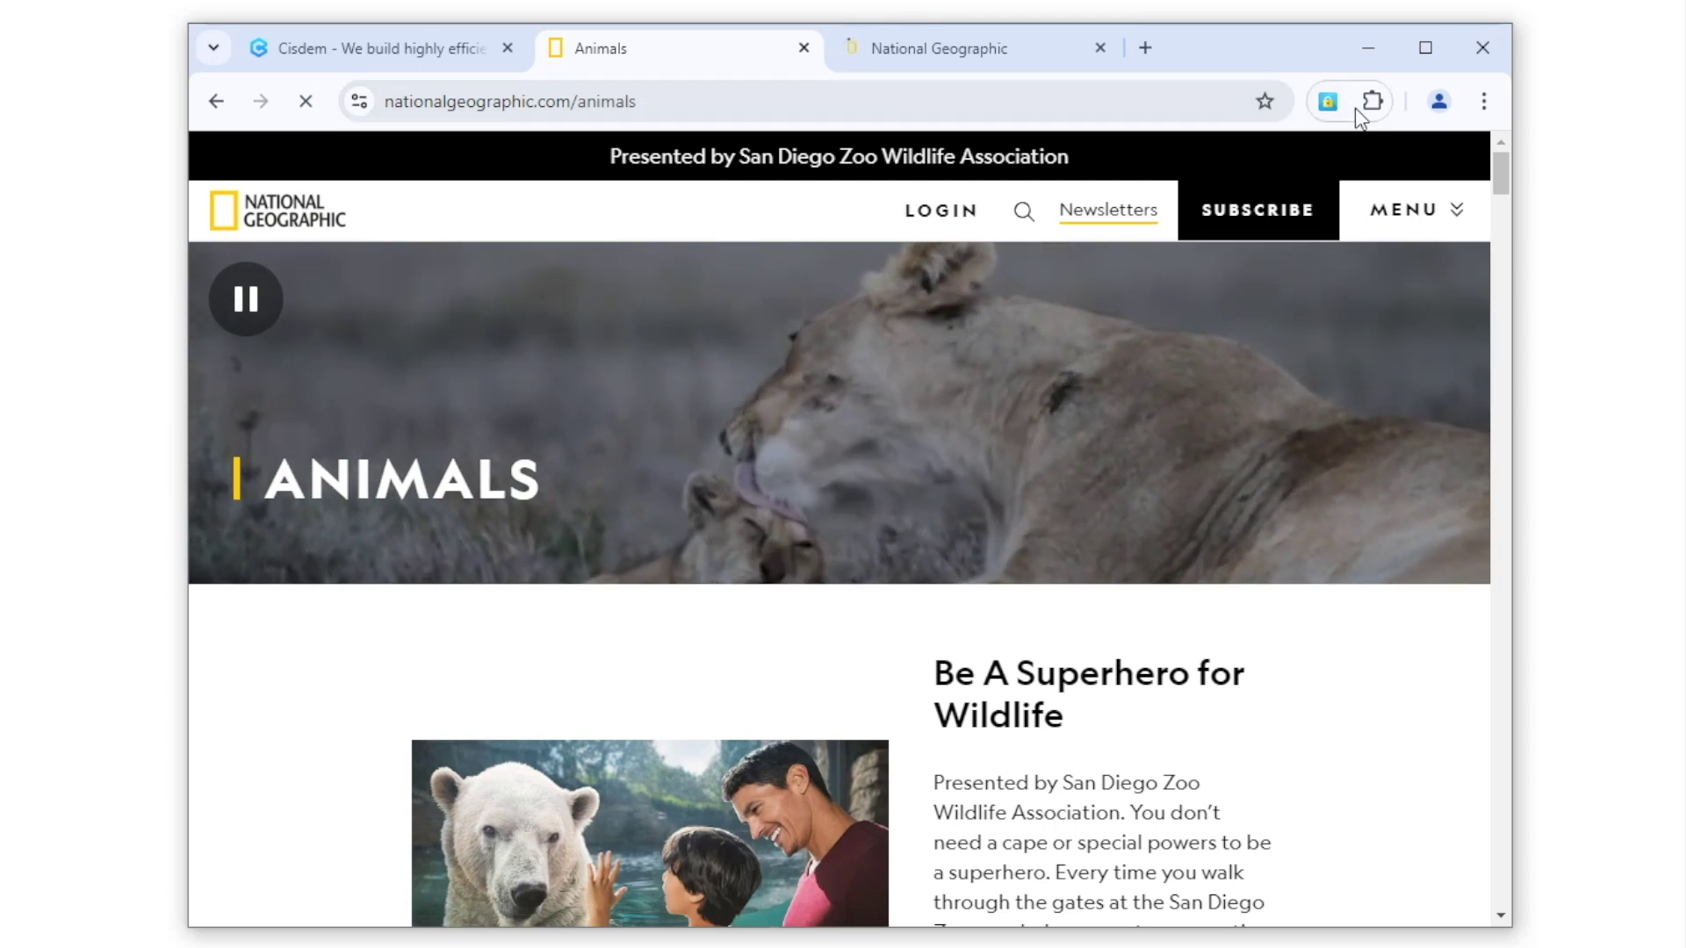
Step: Add the National Geographic Animals page to the Cisdem block list
{"action": "left_click", "coordinate": [1332, 102]}
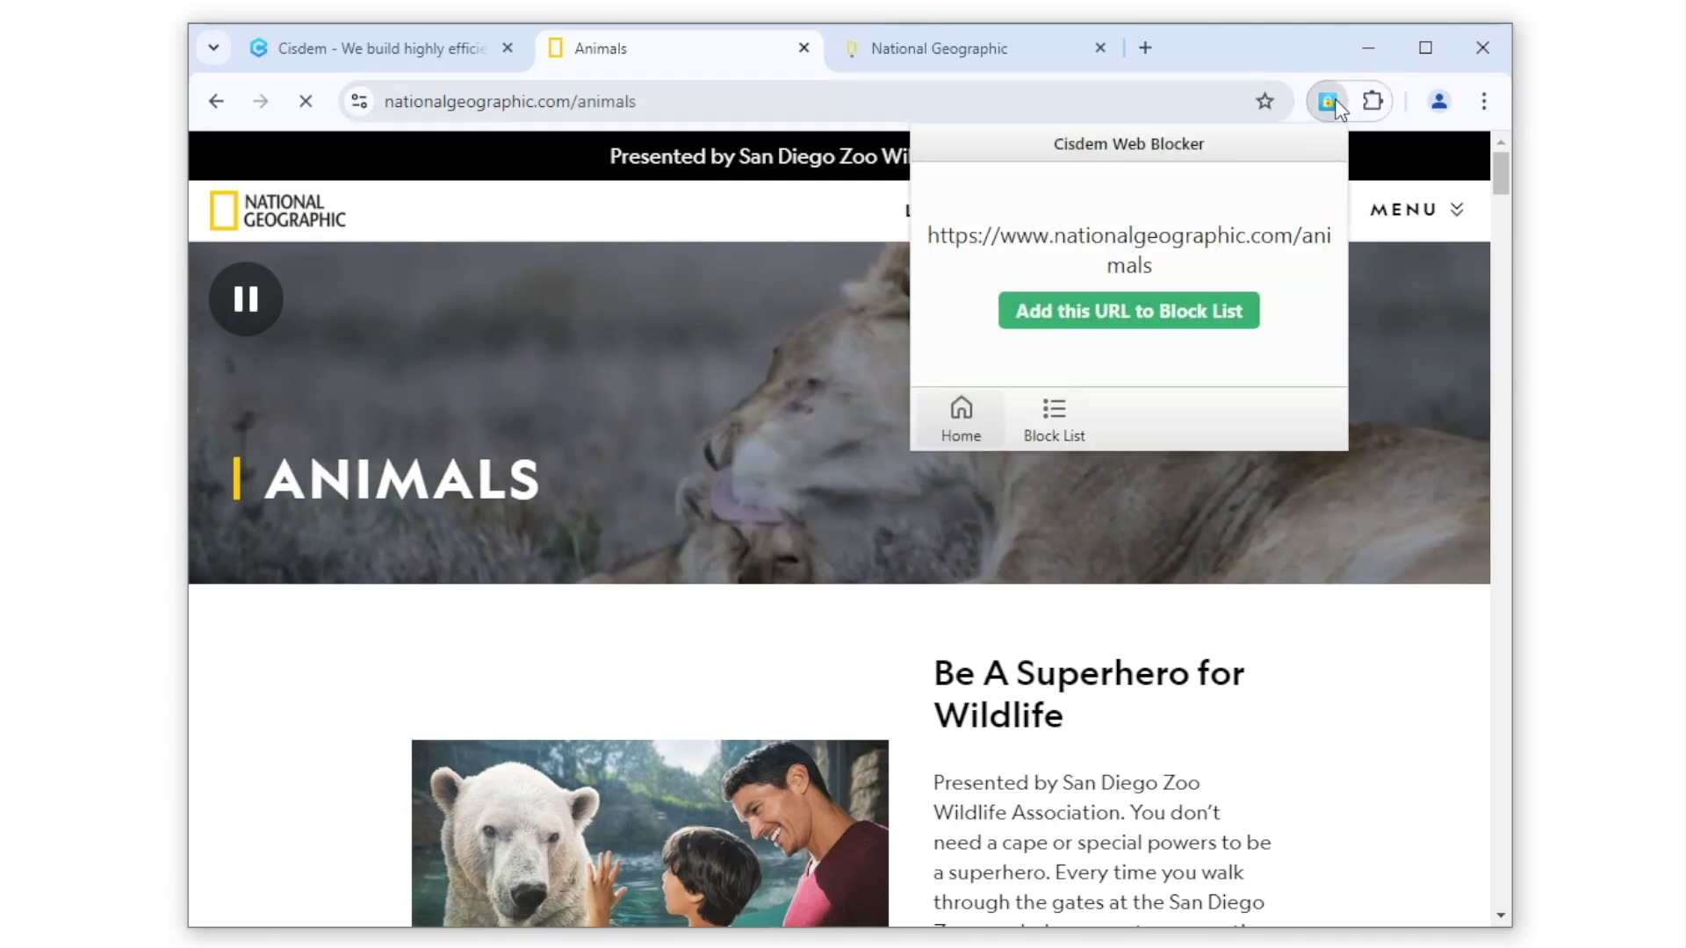
{"action": "left_click", "coordinate": [1093, 321]}
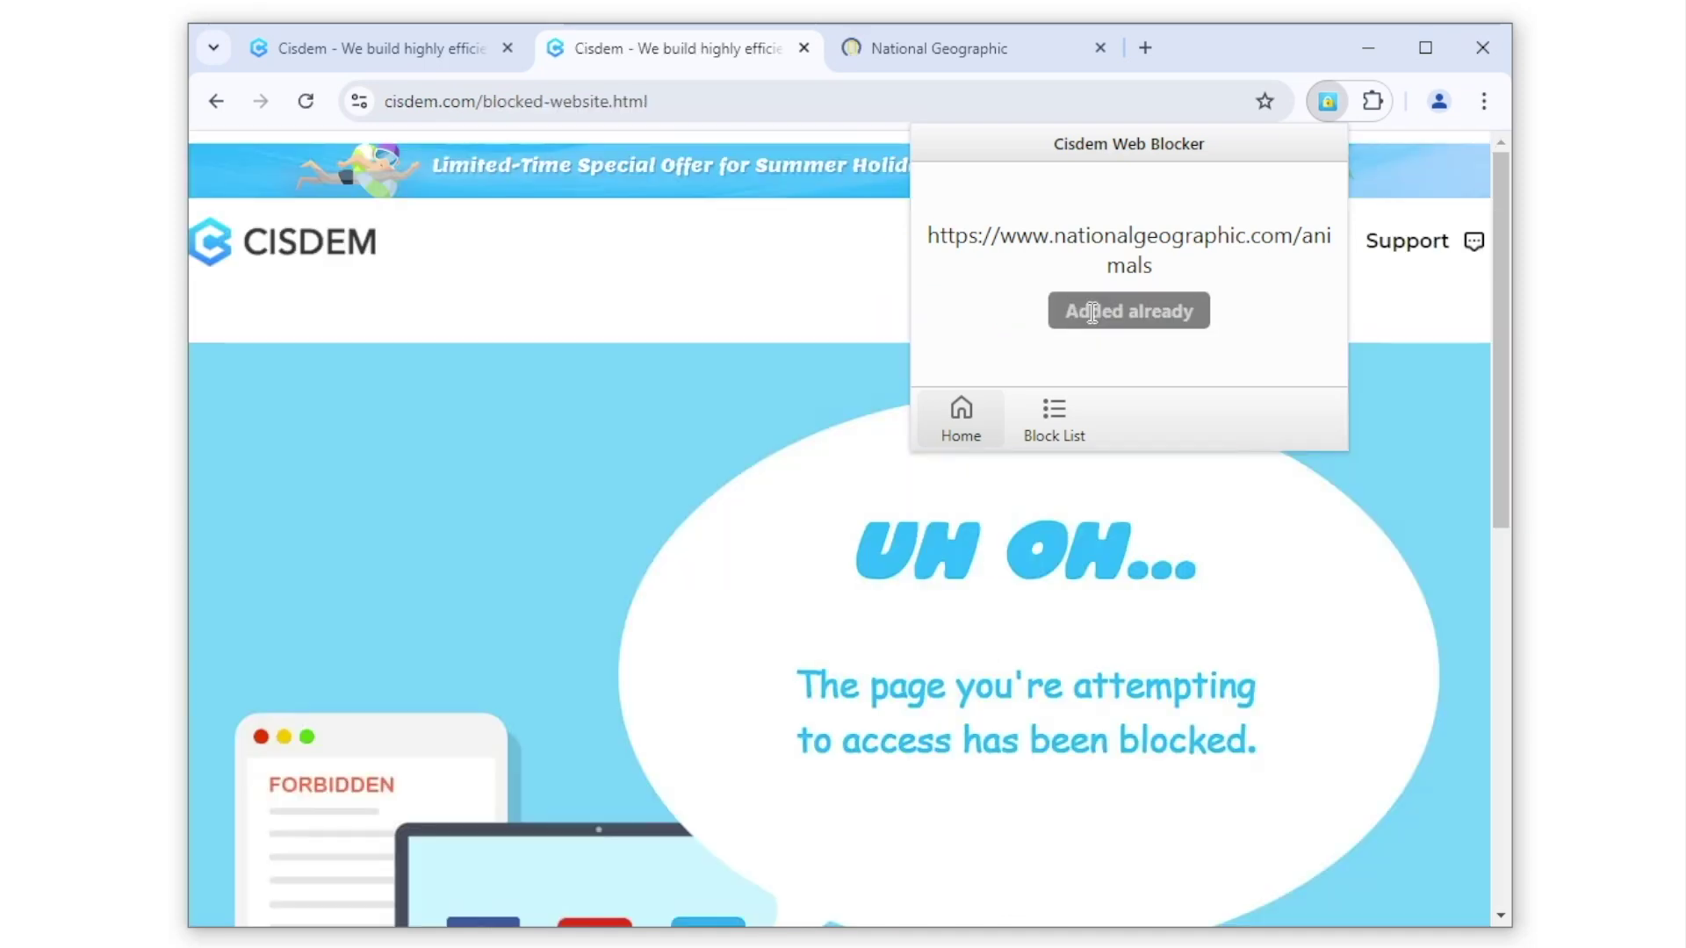
{"action": "left_click", "coordinate": [895, 61]}
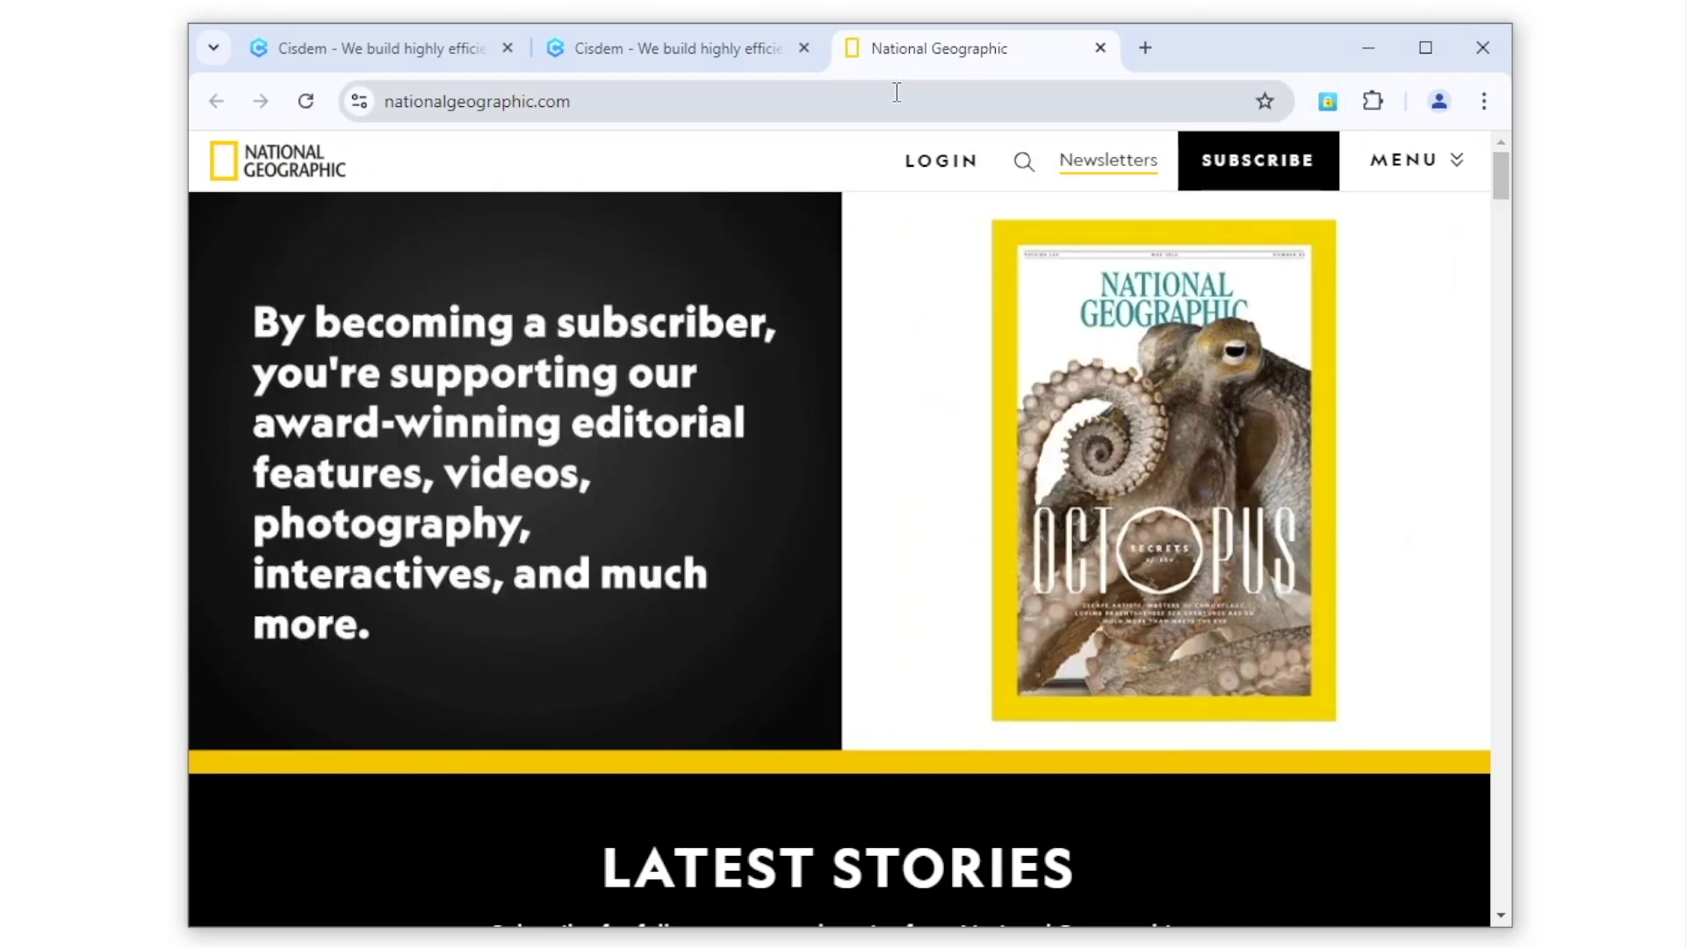
Step: Open the Animals and Environment links from the NatGeo menu in new tabs
{"action": "left_click", "coordinate": [1457, 162]}
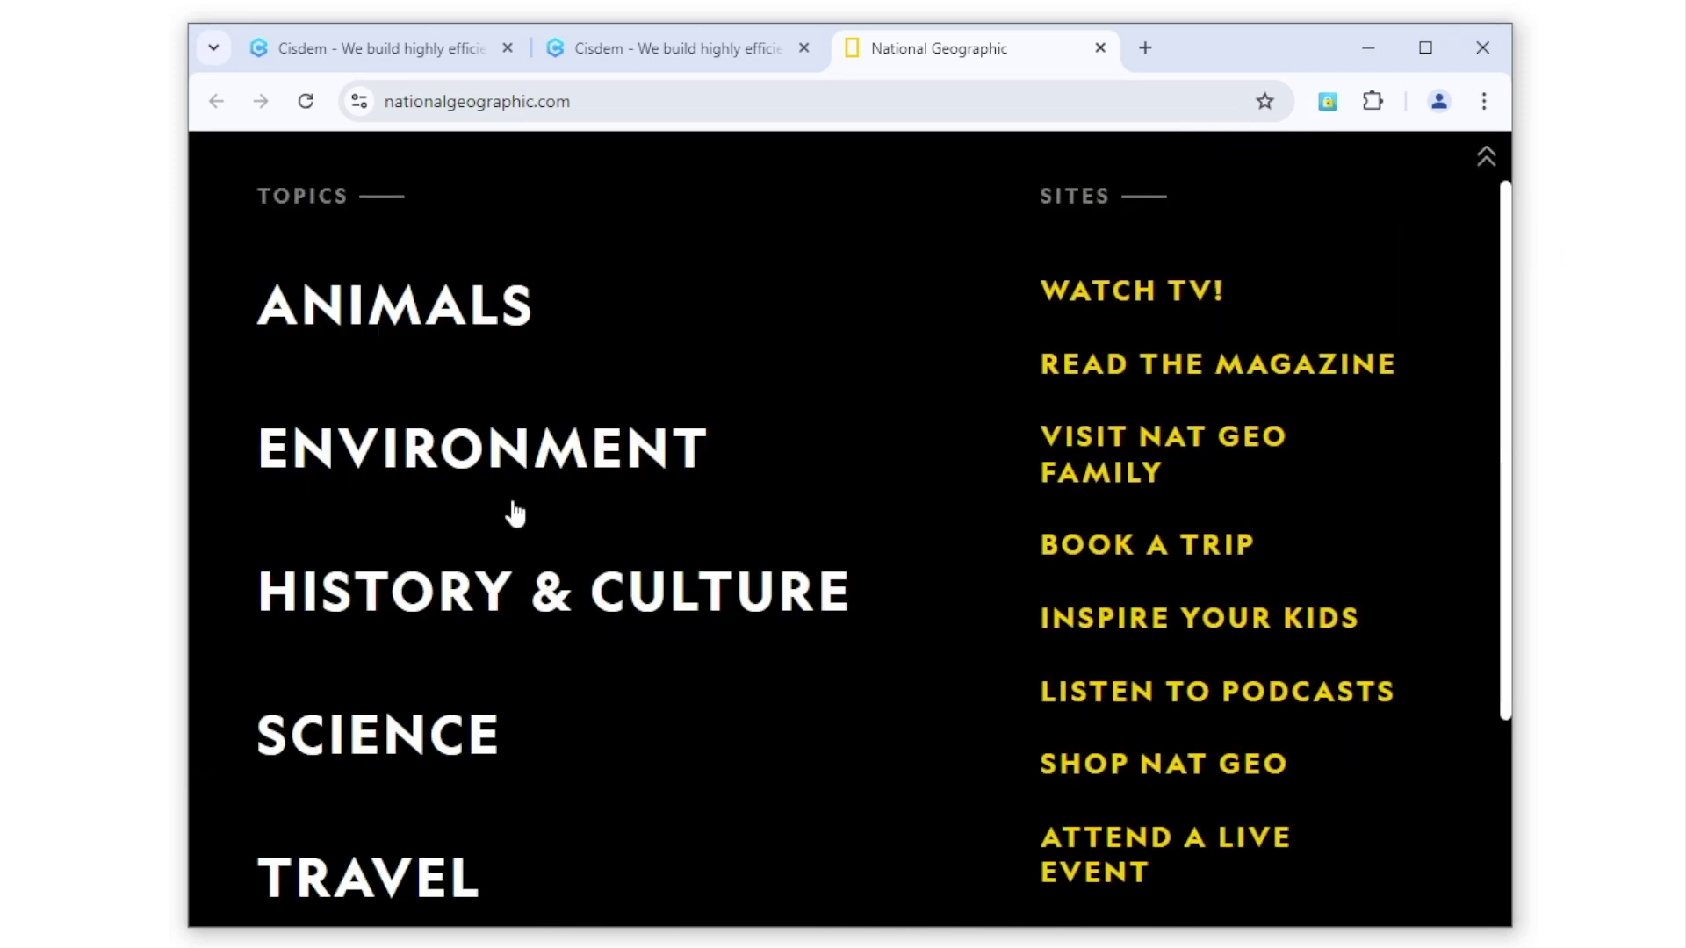
{"action": "right_click", "coordinate": [445, 313]}
{"action": "left_click", "coordinate": [499, 339]}
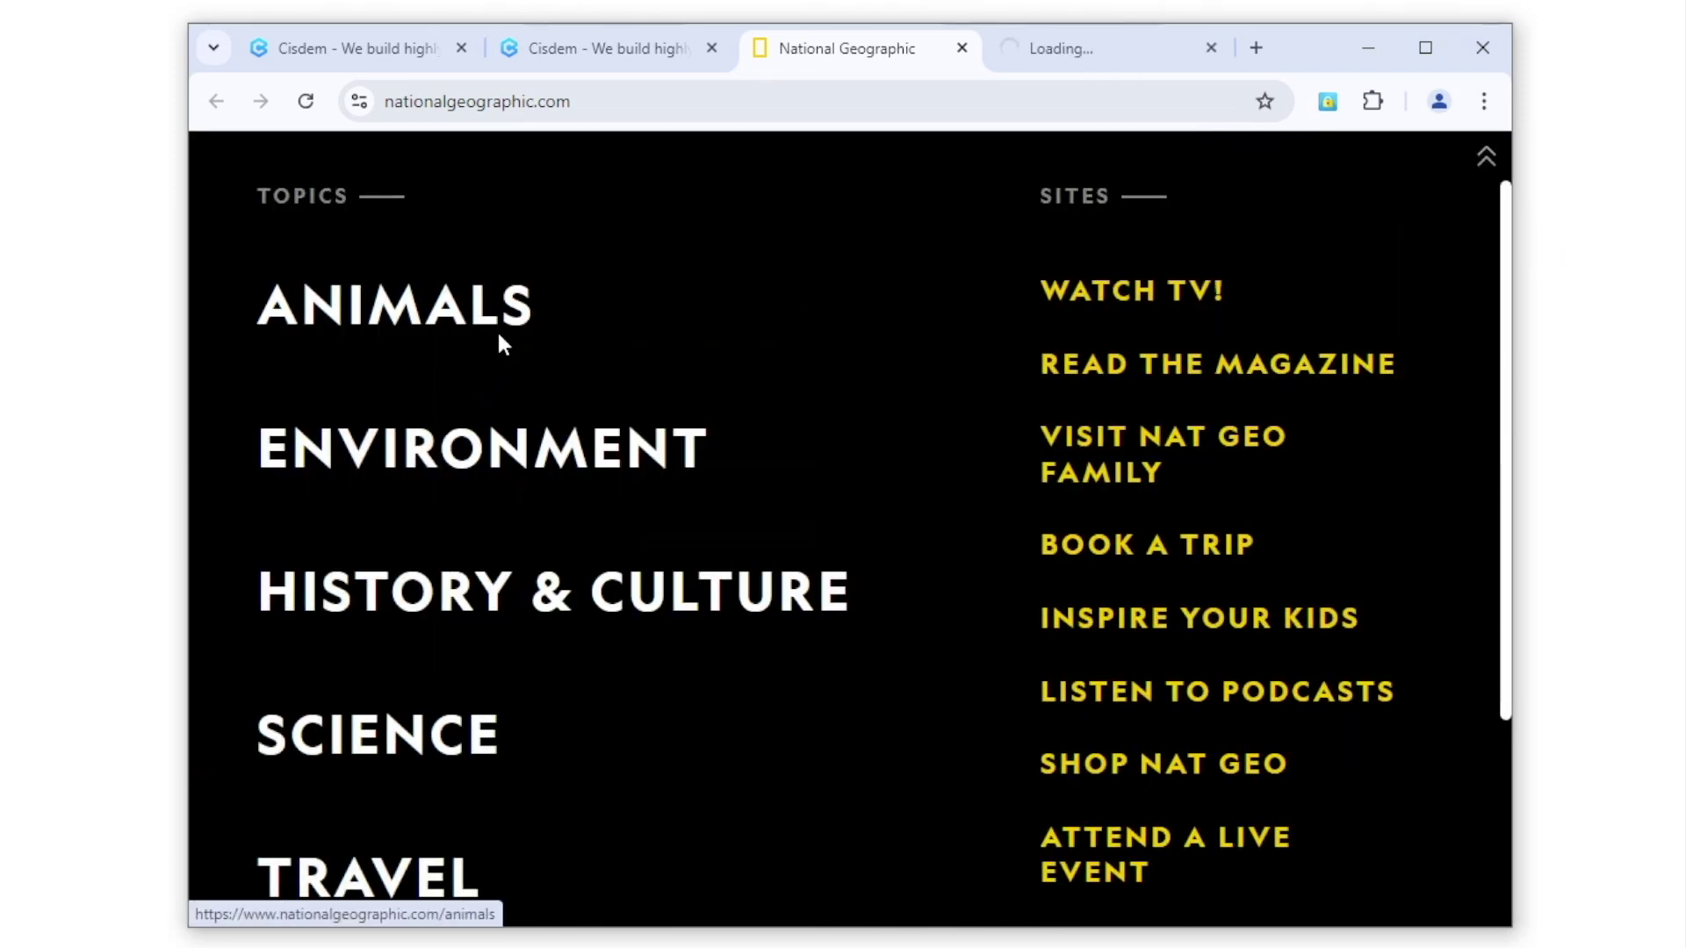
{"action": "right_click", "coordinate": [407, 450]}
{"action": "left_click", "coordinate": [452, 476]}
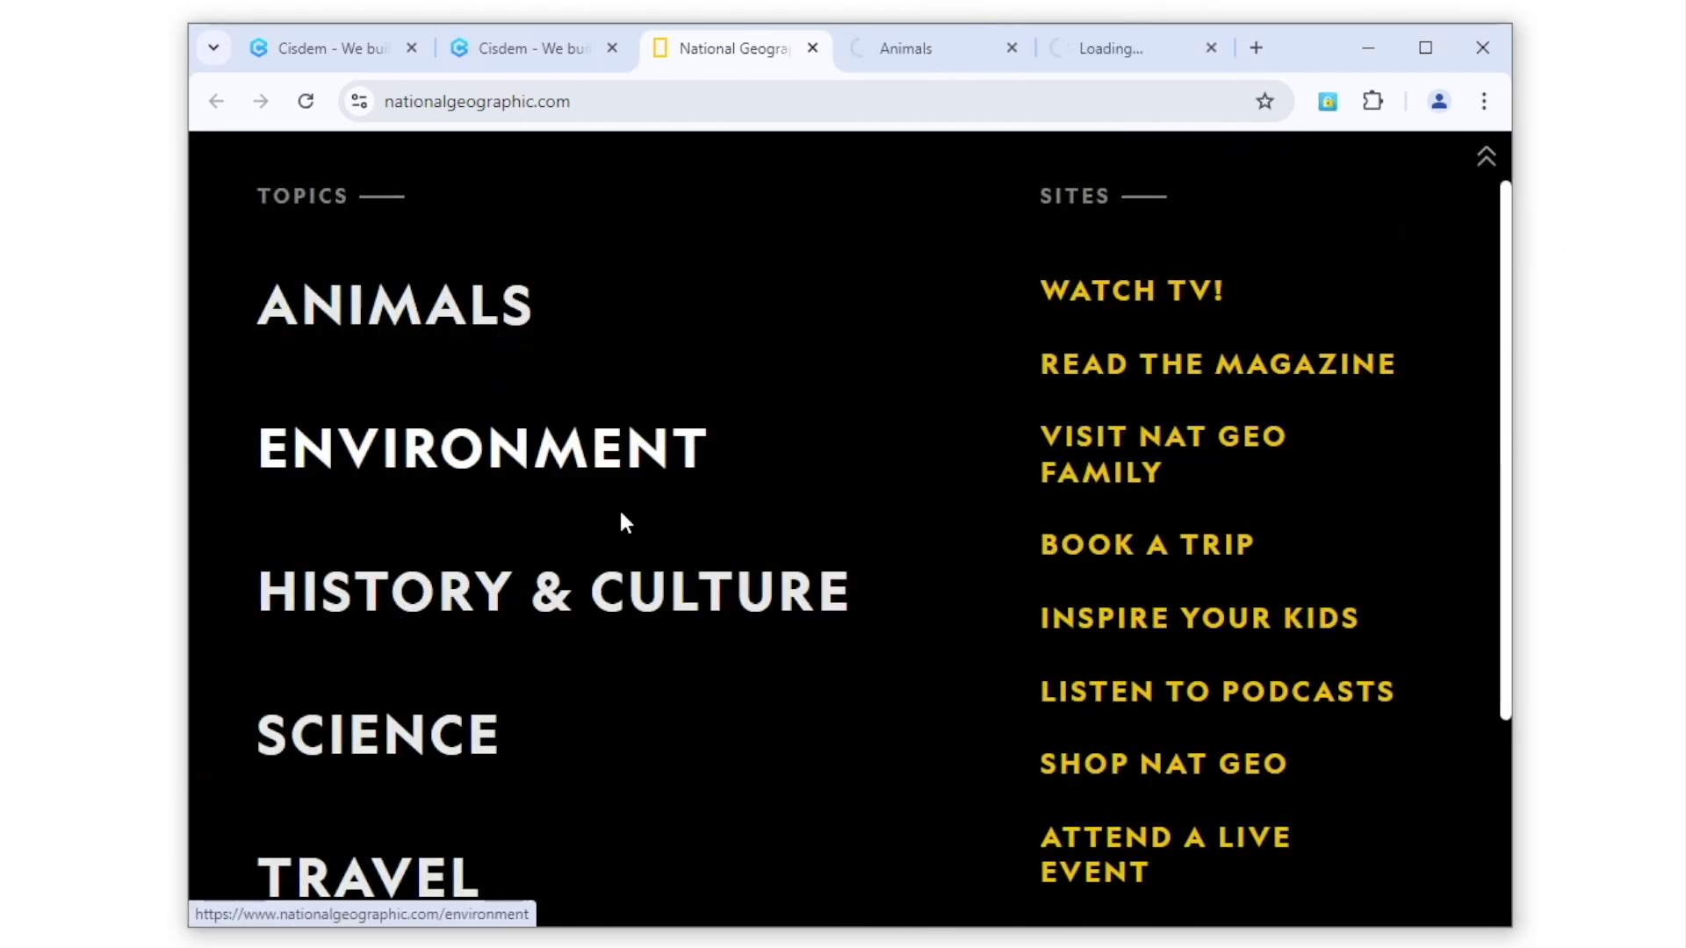
Step: Check that Animals is blocked and Environment loads, then close both test tabs
{"action": "left_click", "coordinate": [912, 63]}
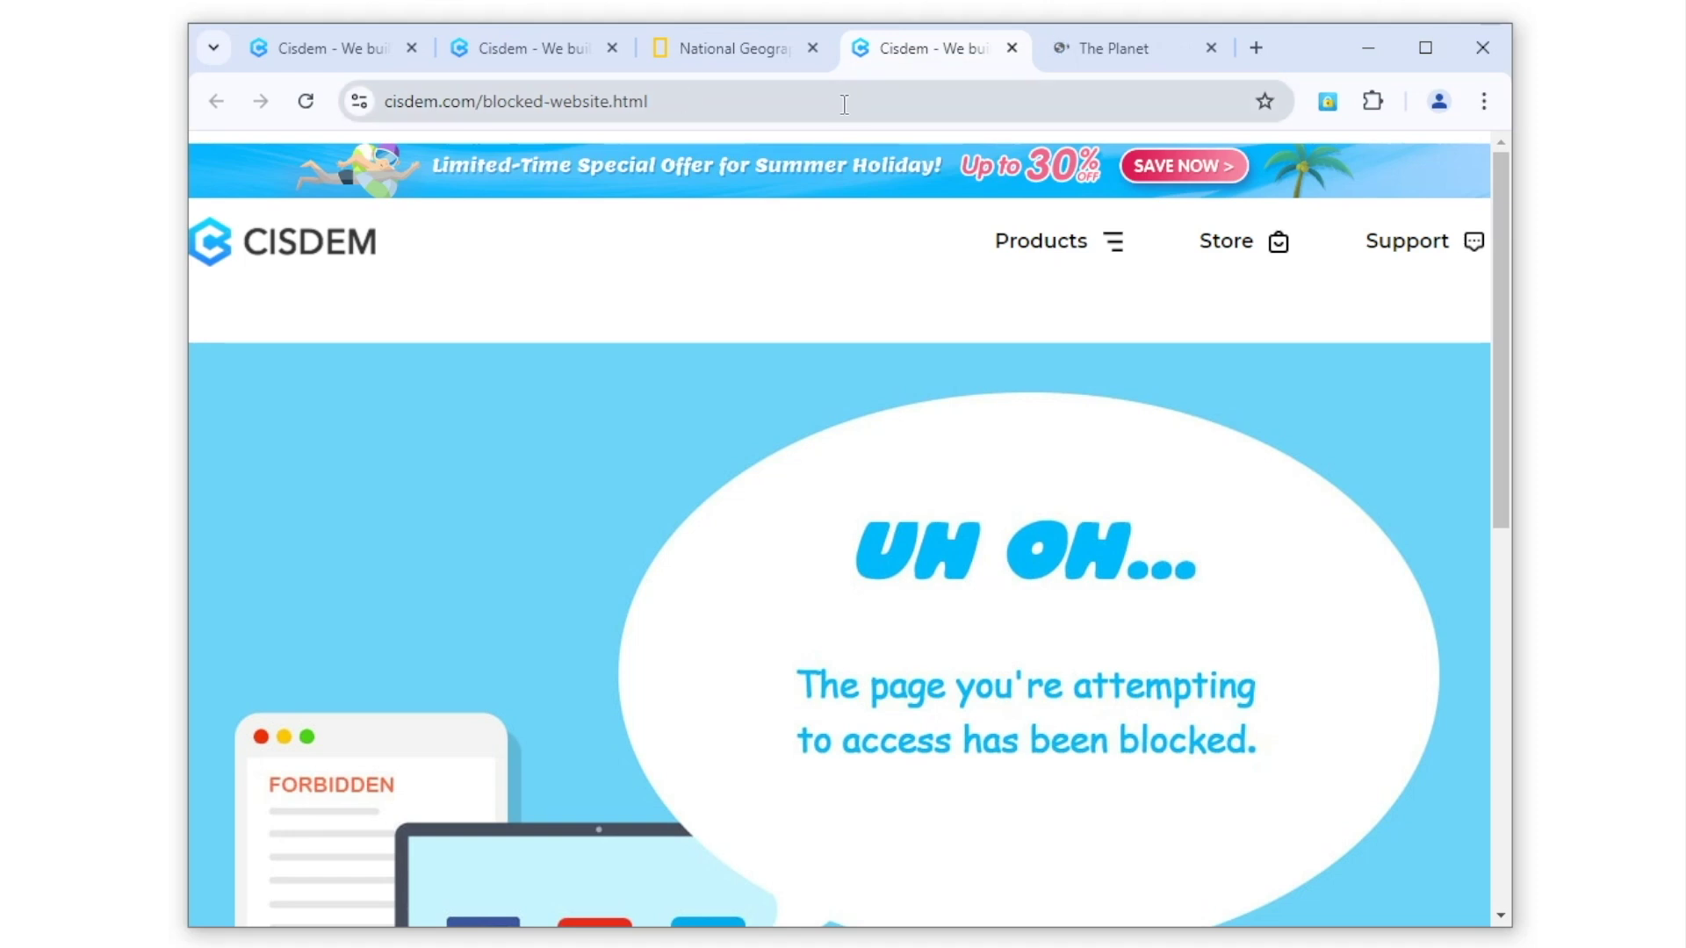
{"action": "left_click", "coordinate": [1013, 47]}
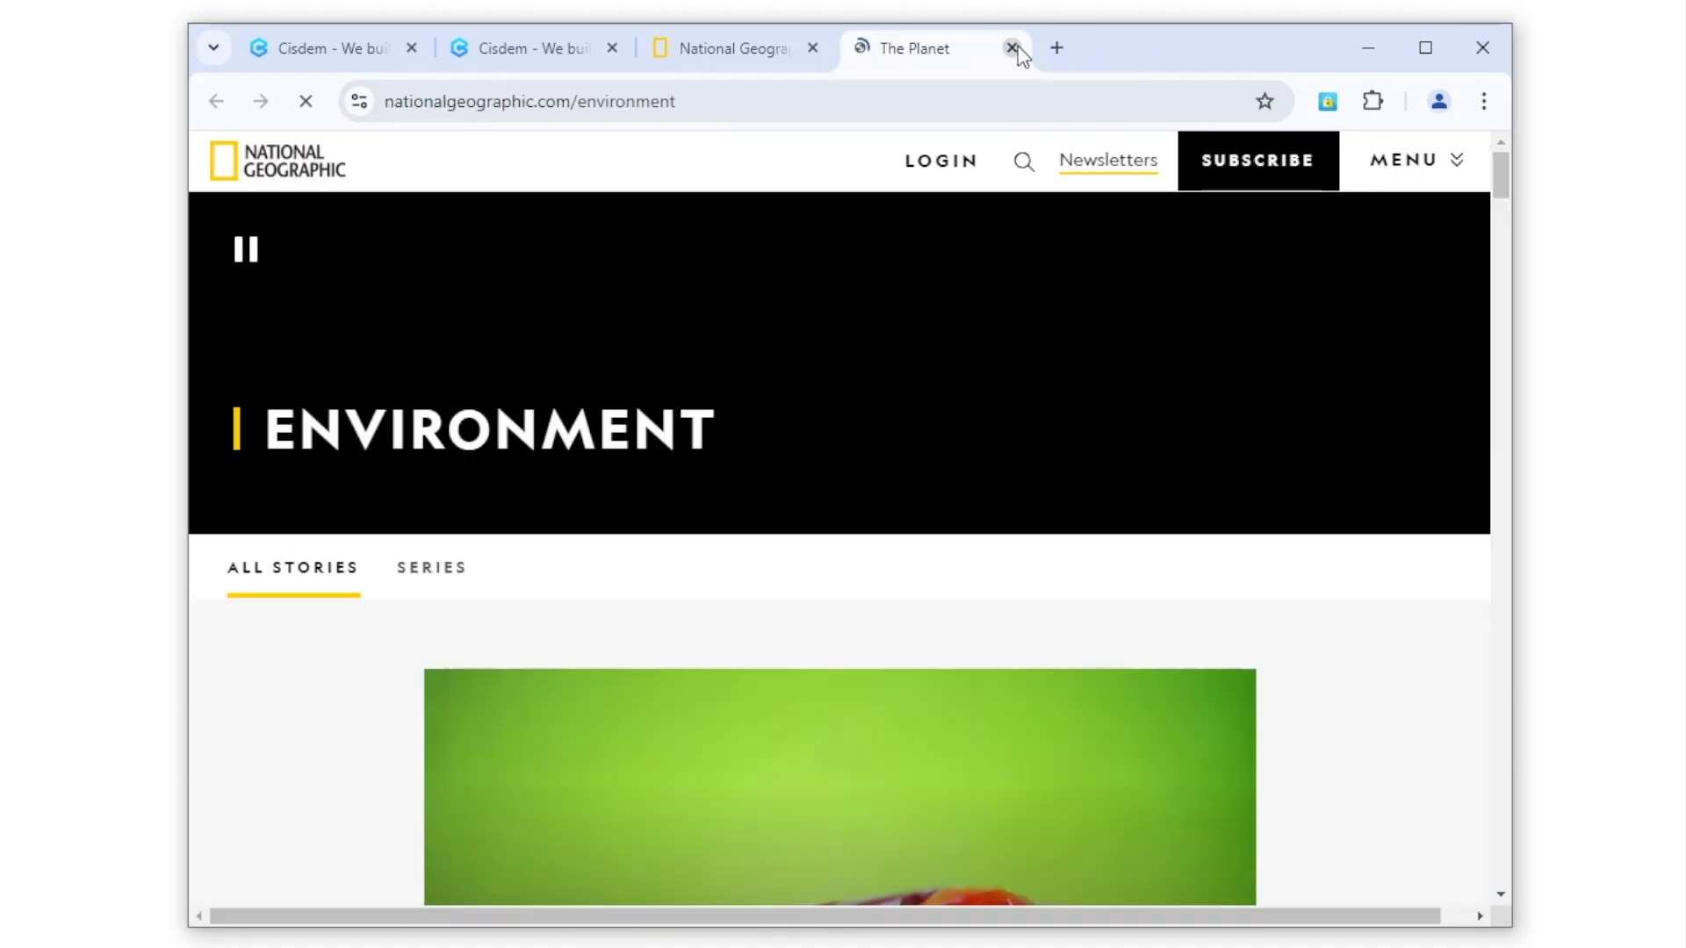
{"action": "scroll", "coordinate": [920, 317], "scroll_direction": "down", "scroll_amount": 4}
{"action": "scroll", "coordinate": [914, 329], "scroll_direction": "up", "scroll_amount": 4}
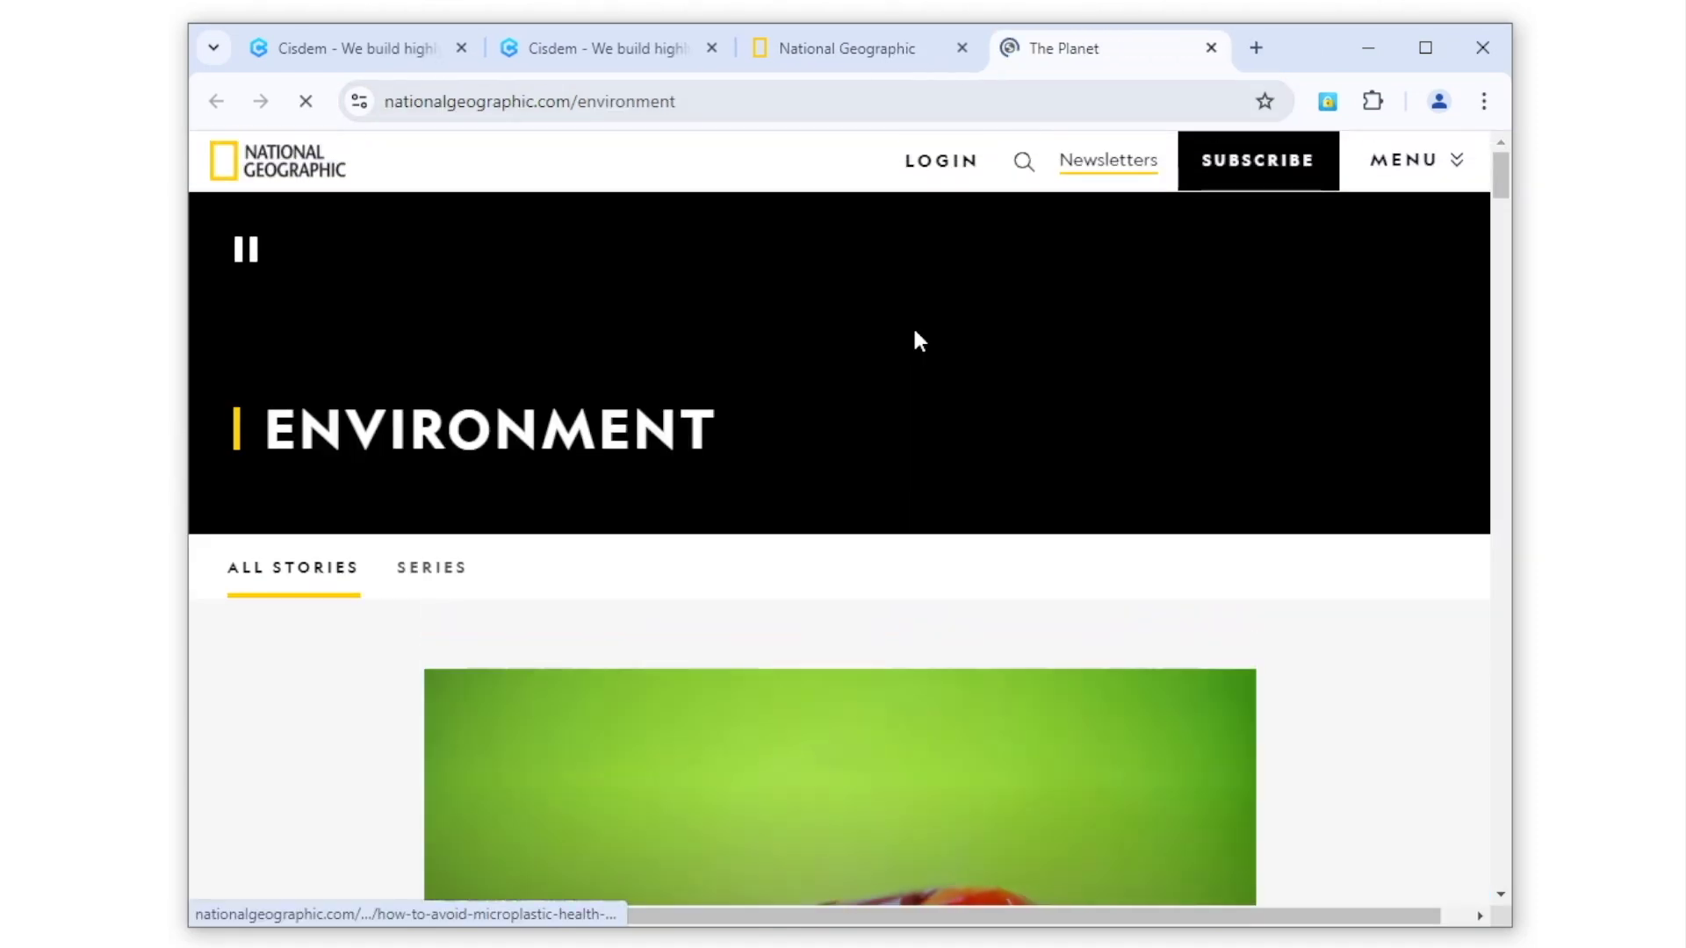
{"action": "left_click", "coordinate": [1210, 48]}
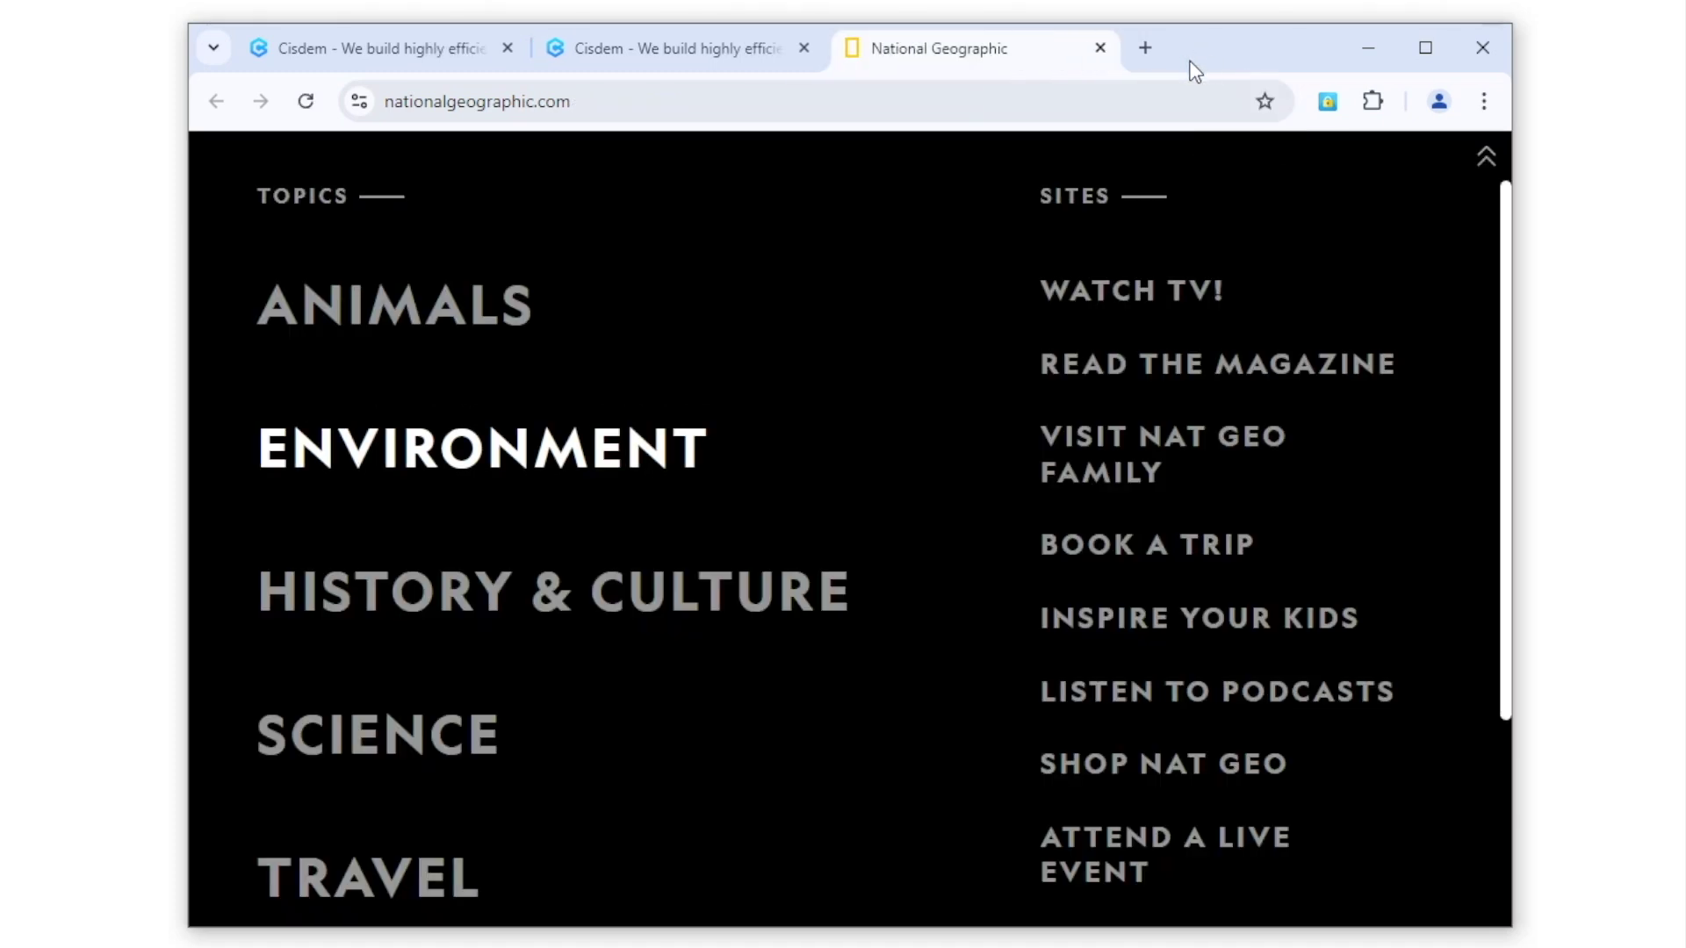
{"action": "right_click", "coordinate": [1326, 111]}
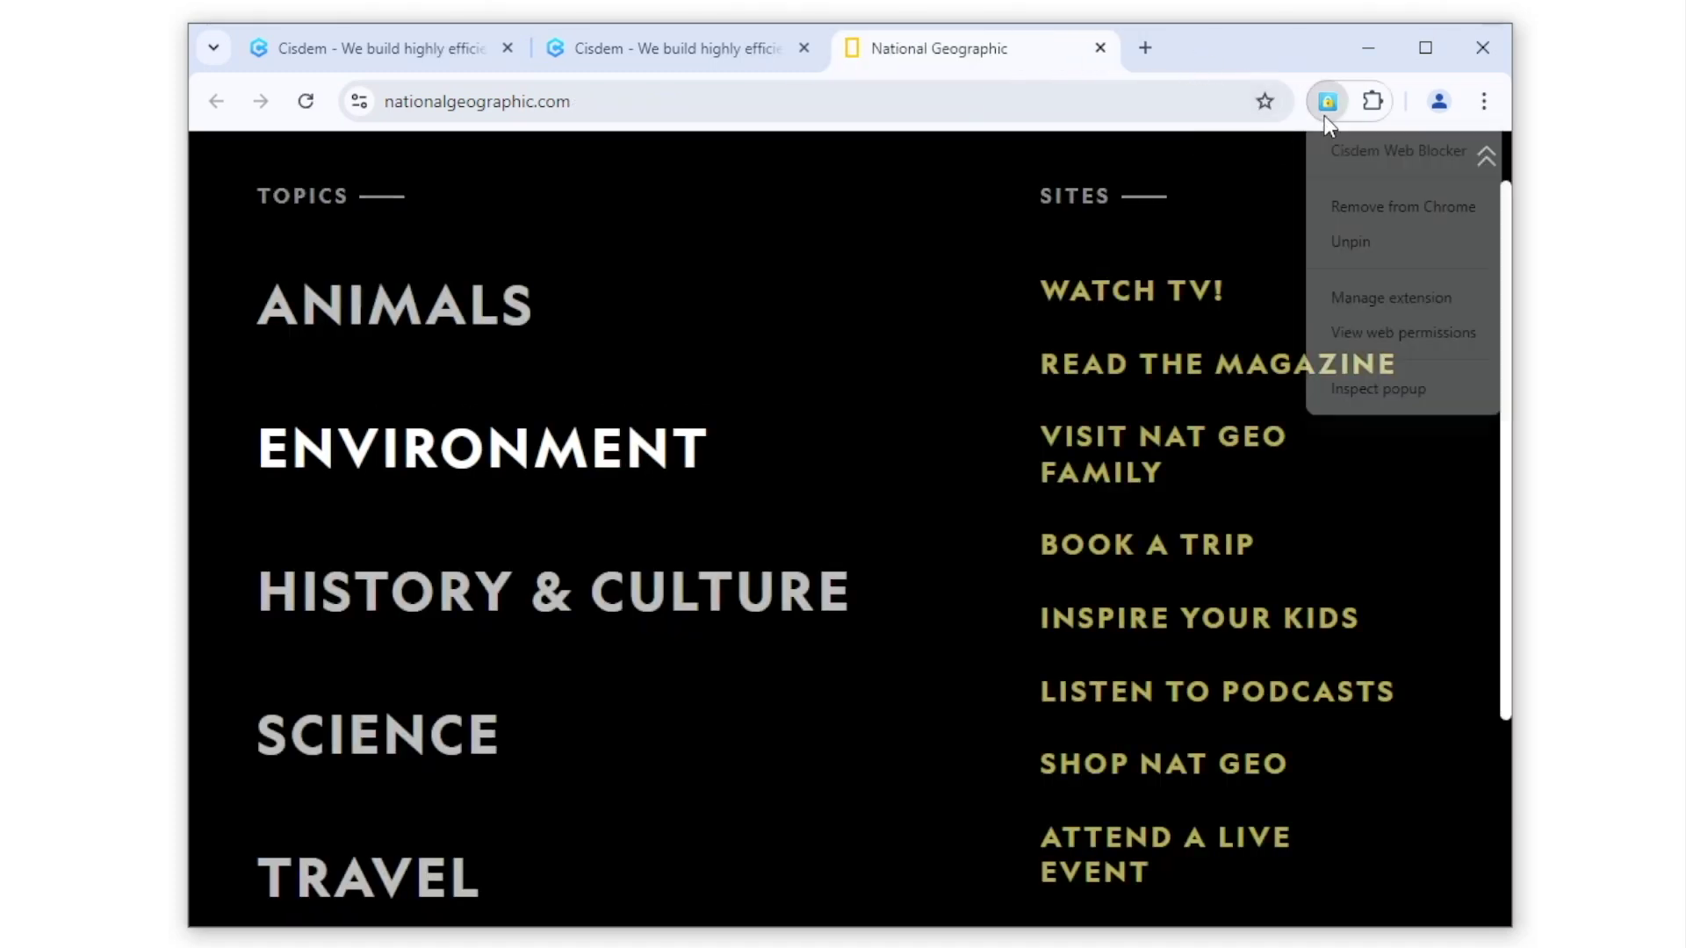
{"action": "left_click", "coordinate": [1336, 299]}
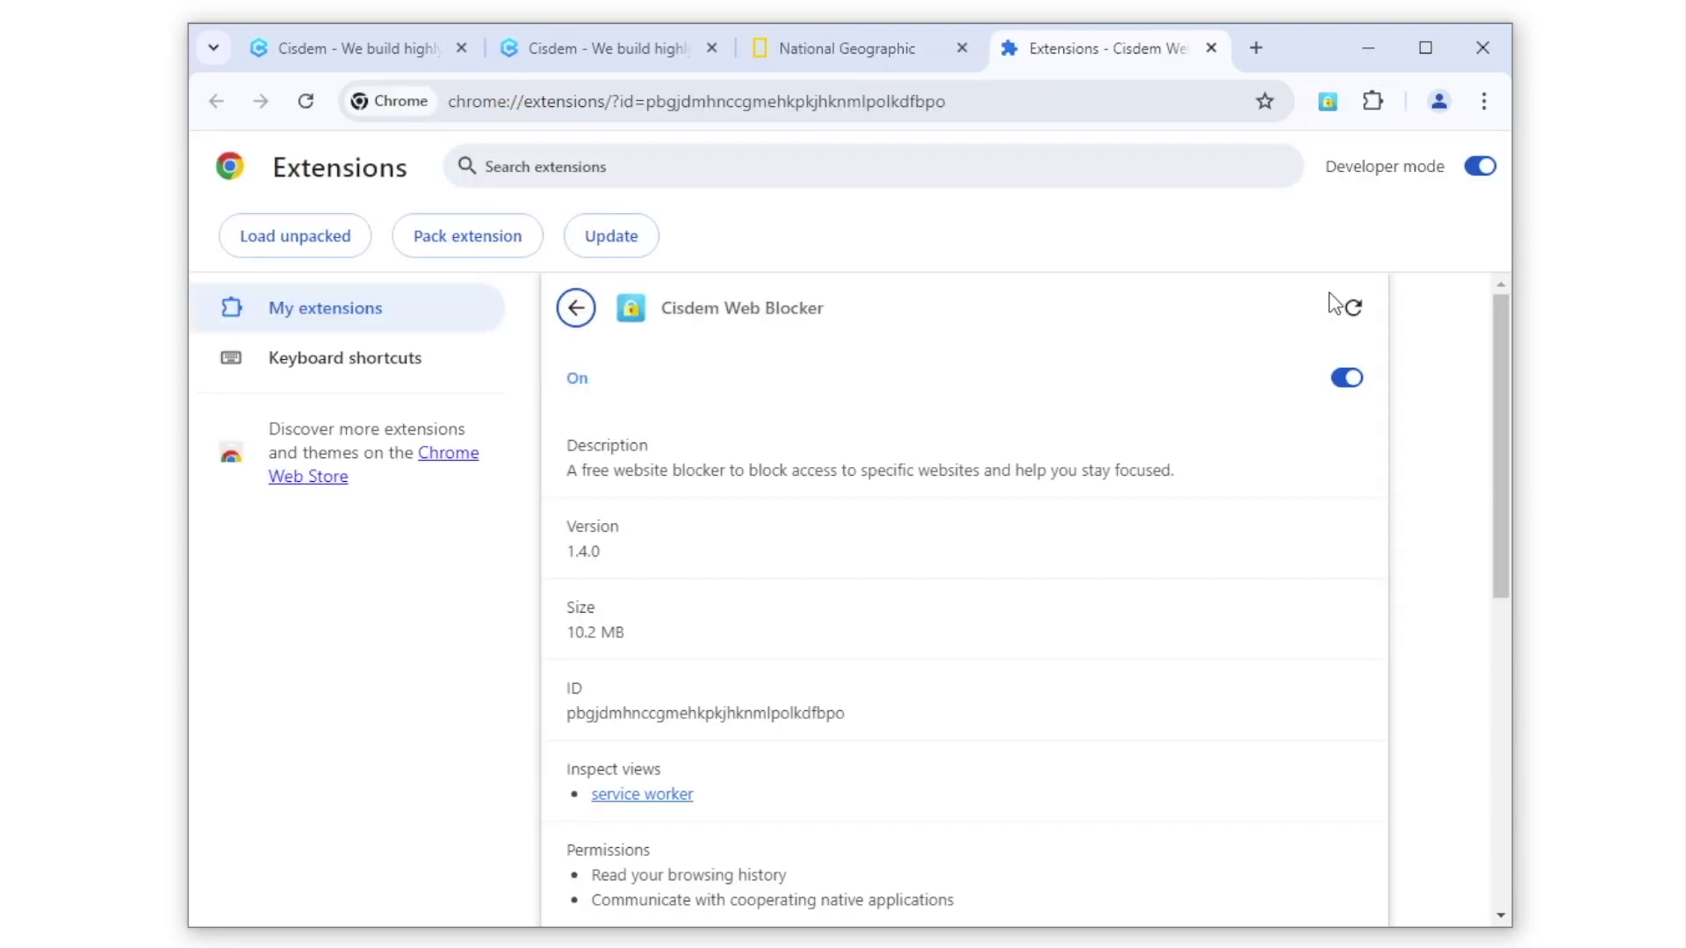
{"action": "scroll", "coordinate": [1336, 305], "scroll_direction": "down", "scroll_amount": 1}
{"action": "scroll", "coordinate": [1336, 305], "scroll_direction": "down", "scroll_amount": 3}
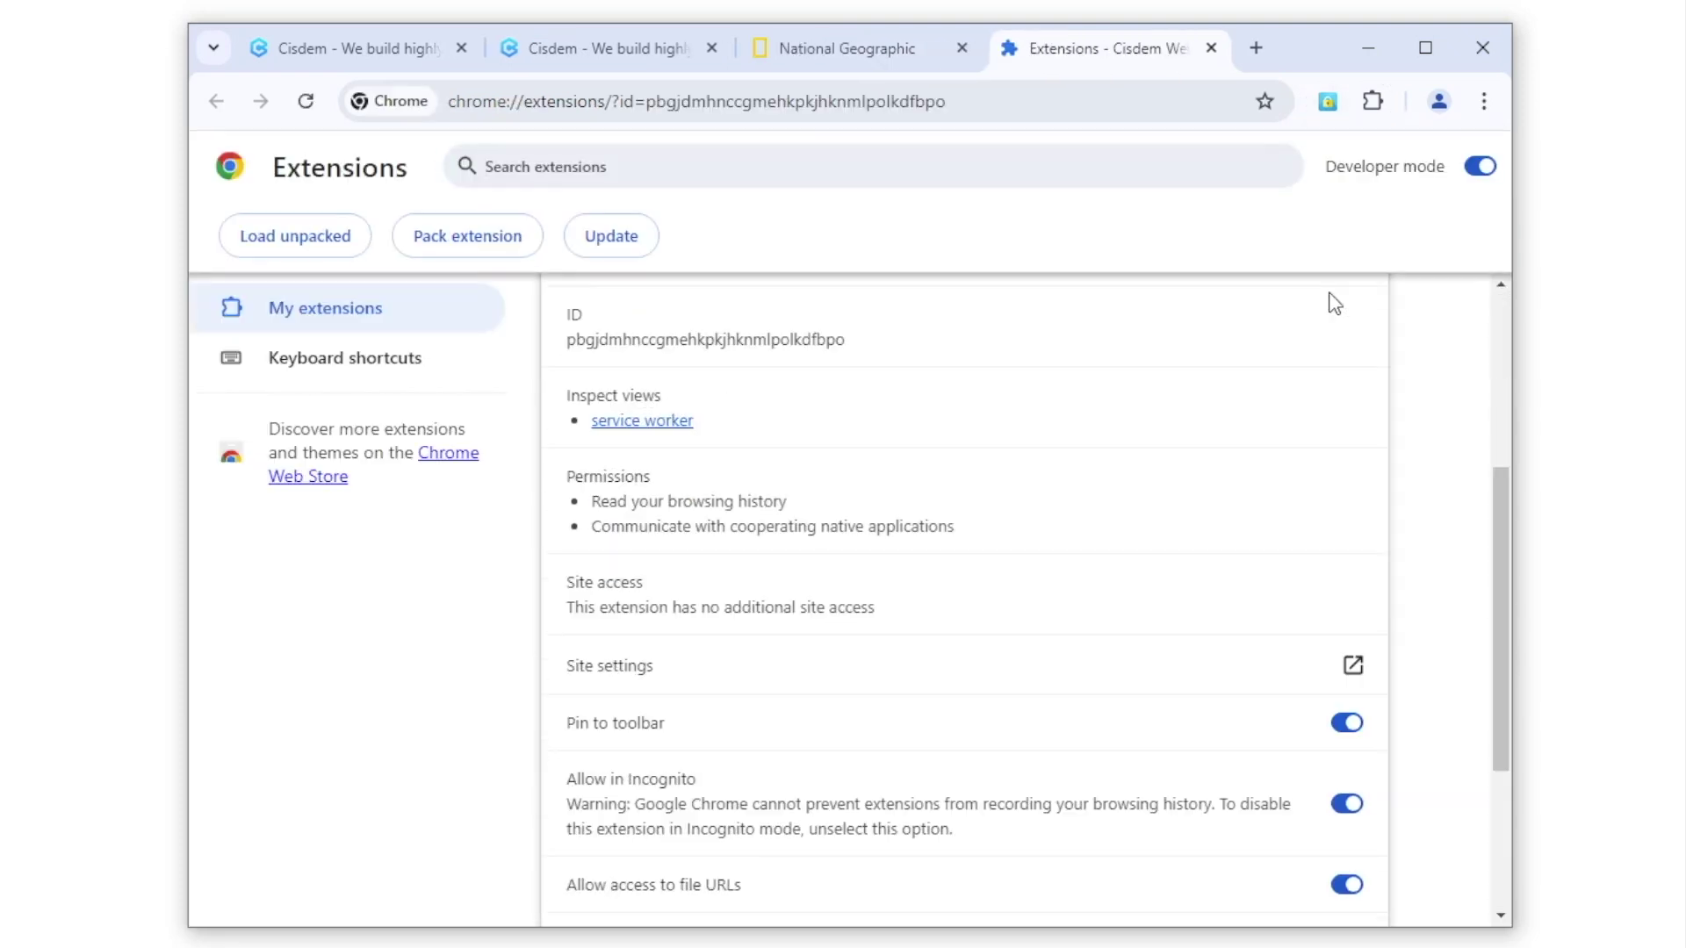
{"action": "scroll", "coordinate": [1336, 305], "scroll_direction": "down", "scroll_amount": 2}
{"action": "scroll", "coordinate": [1332, 303], "scroll_direction": "down", "scroll_amount": 2}
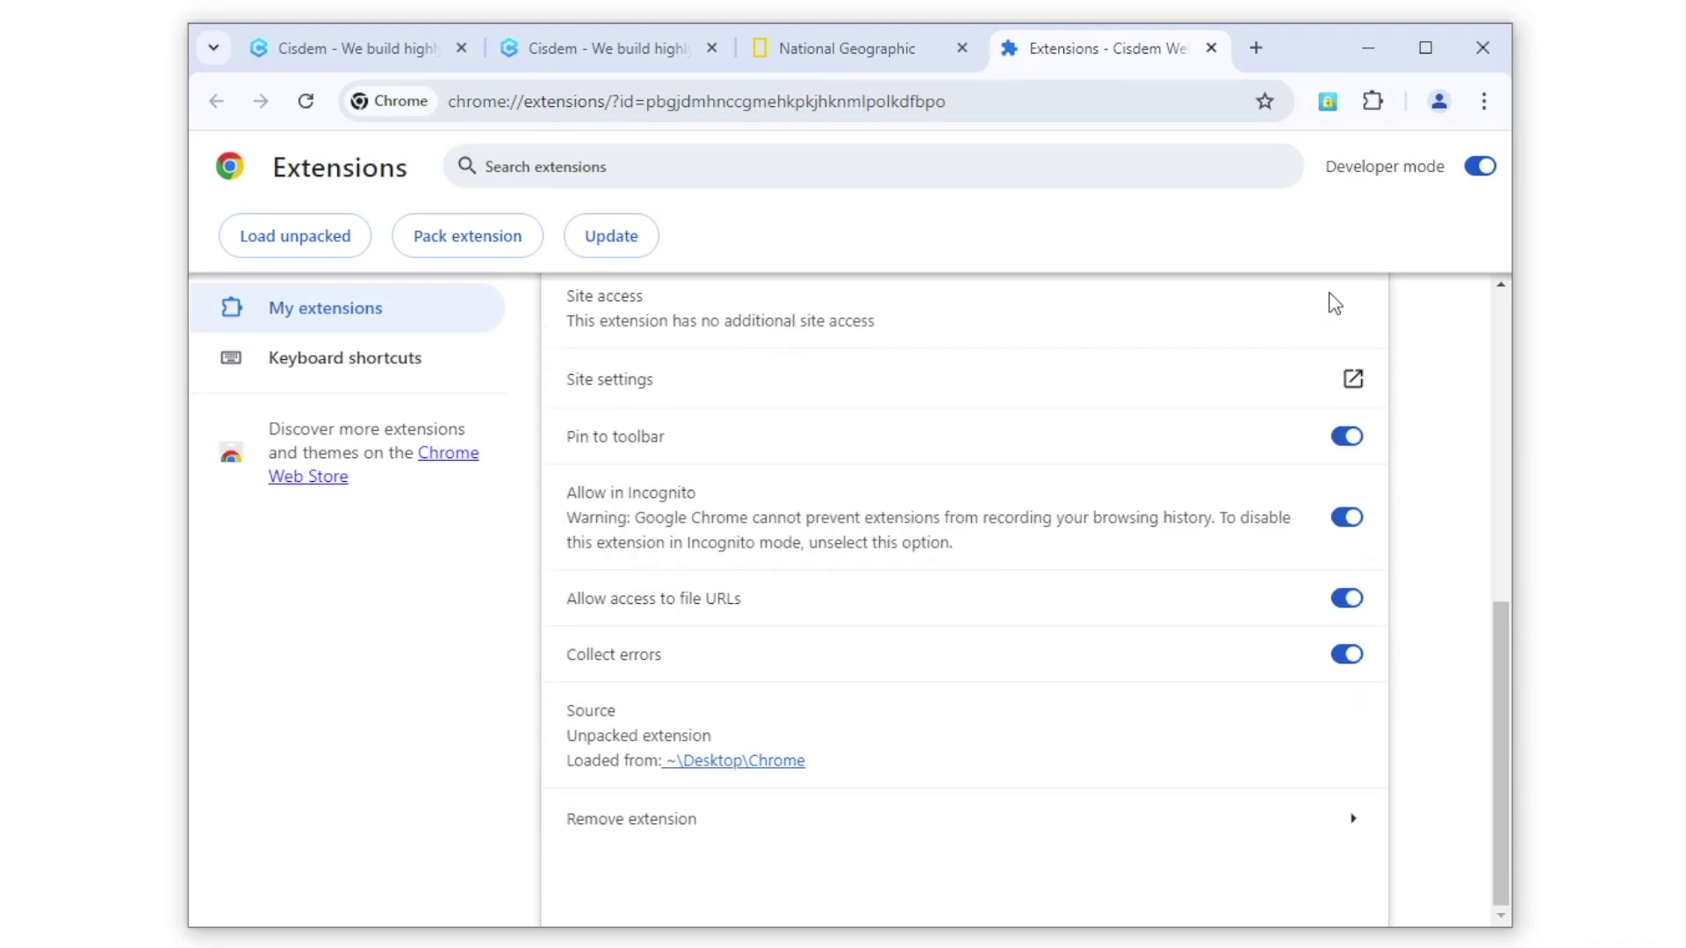
{"action": "left_click", "coordinate": [1344, 523]}
{"action": "left_click", "coordinate": [1357, 516]}
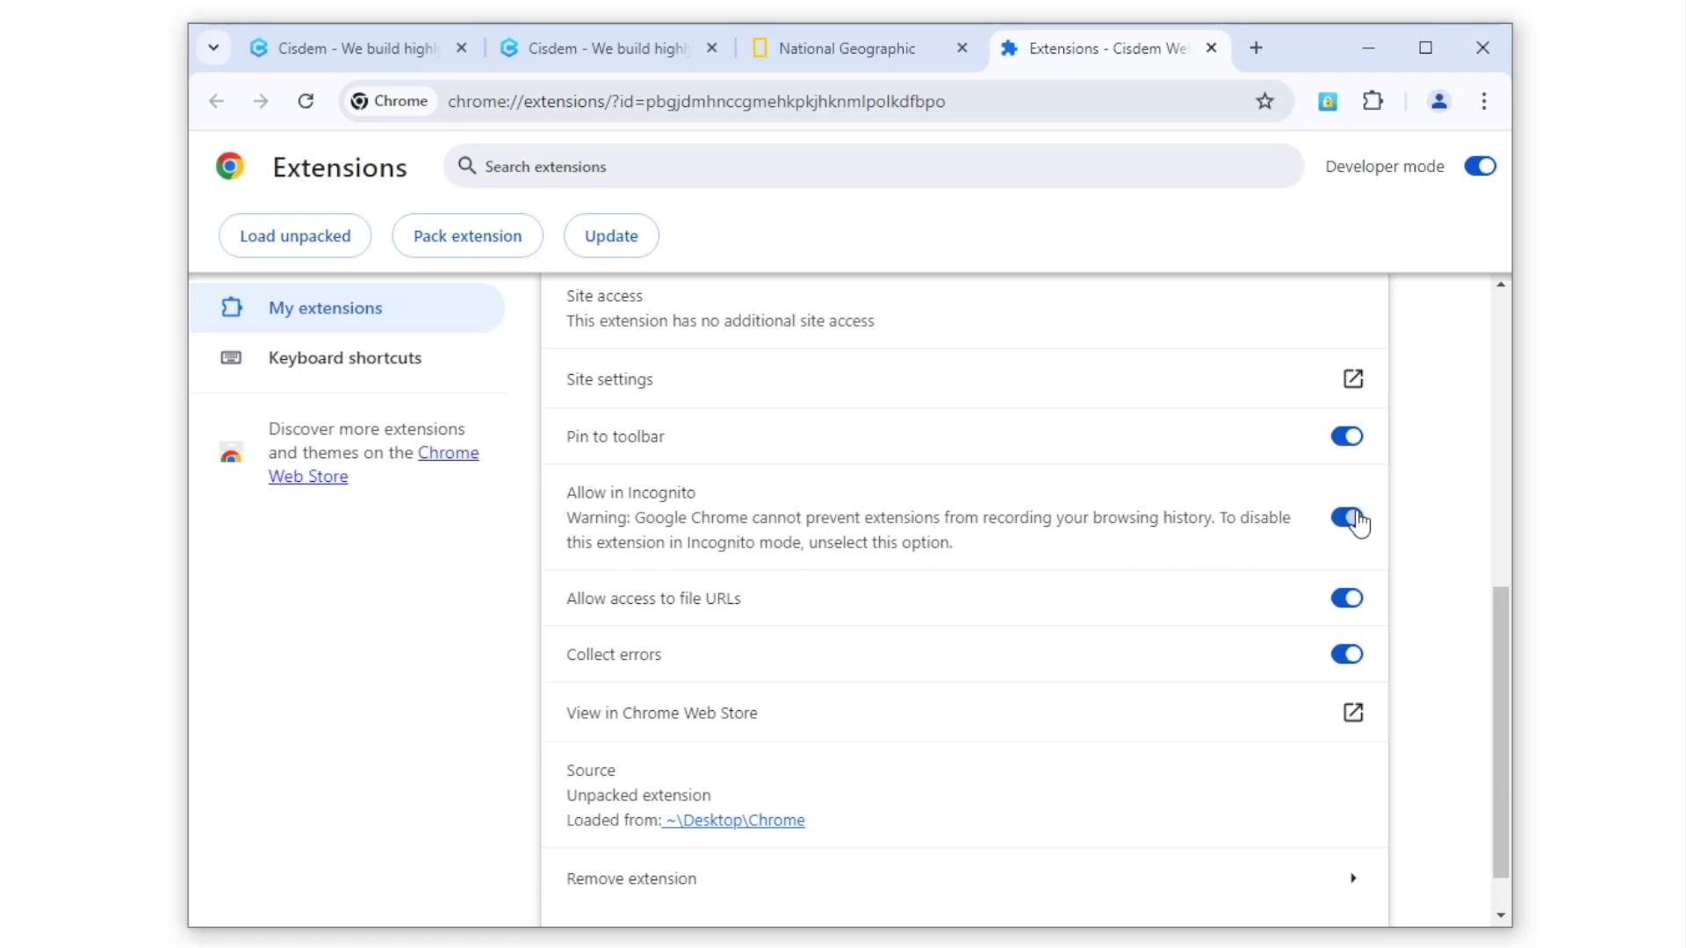
{"action": "left_click", "coordinate": [1211, 48]}
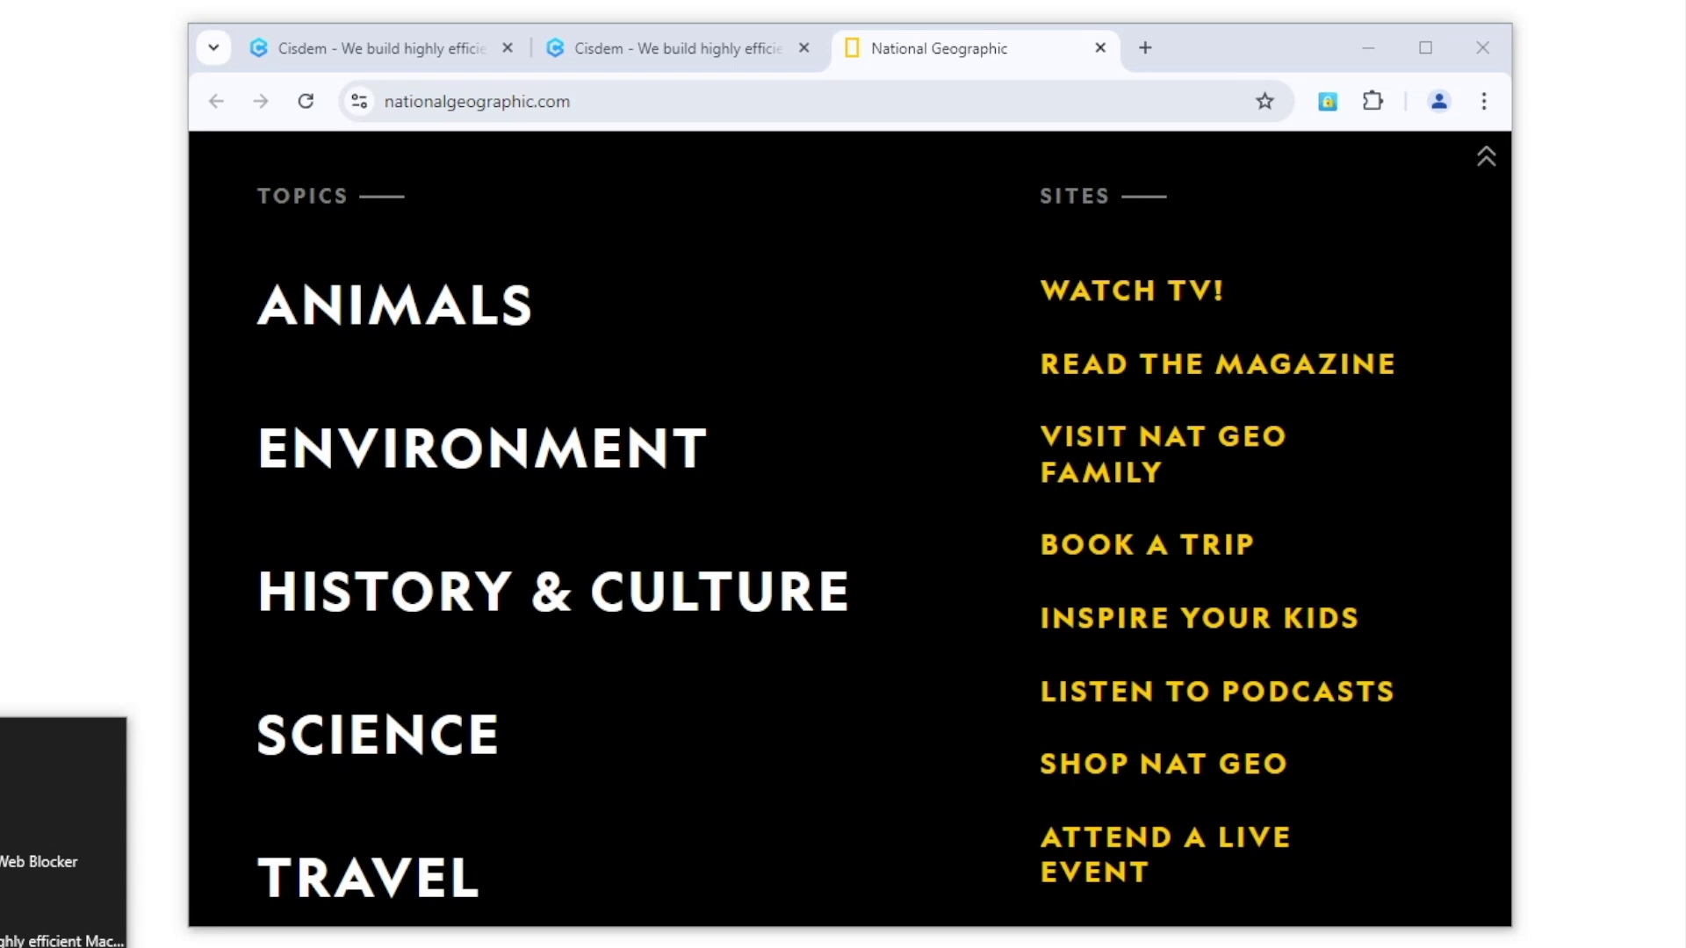
Step: In an Incognito window, load YouTube and nationalgeographic.com/animals to check both are blocked
{"action": "left_click", "coordinate": [123, 869]}
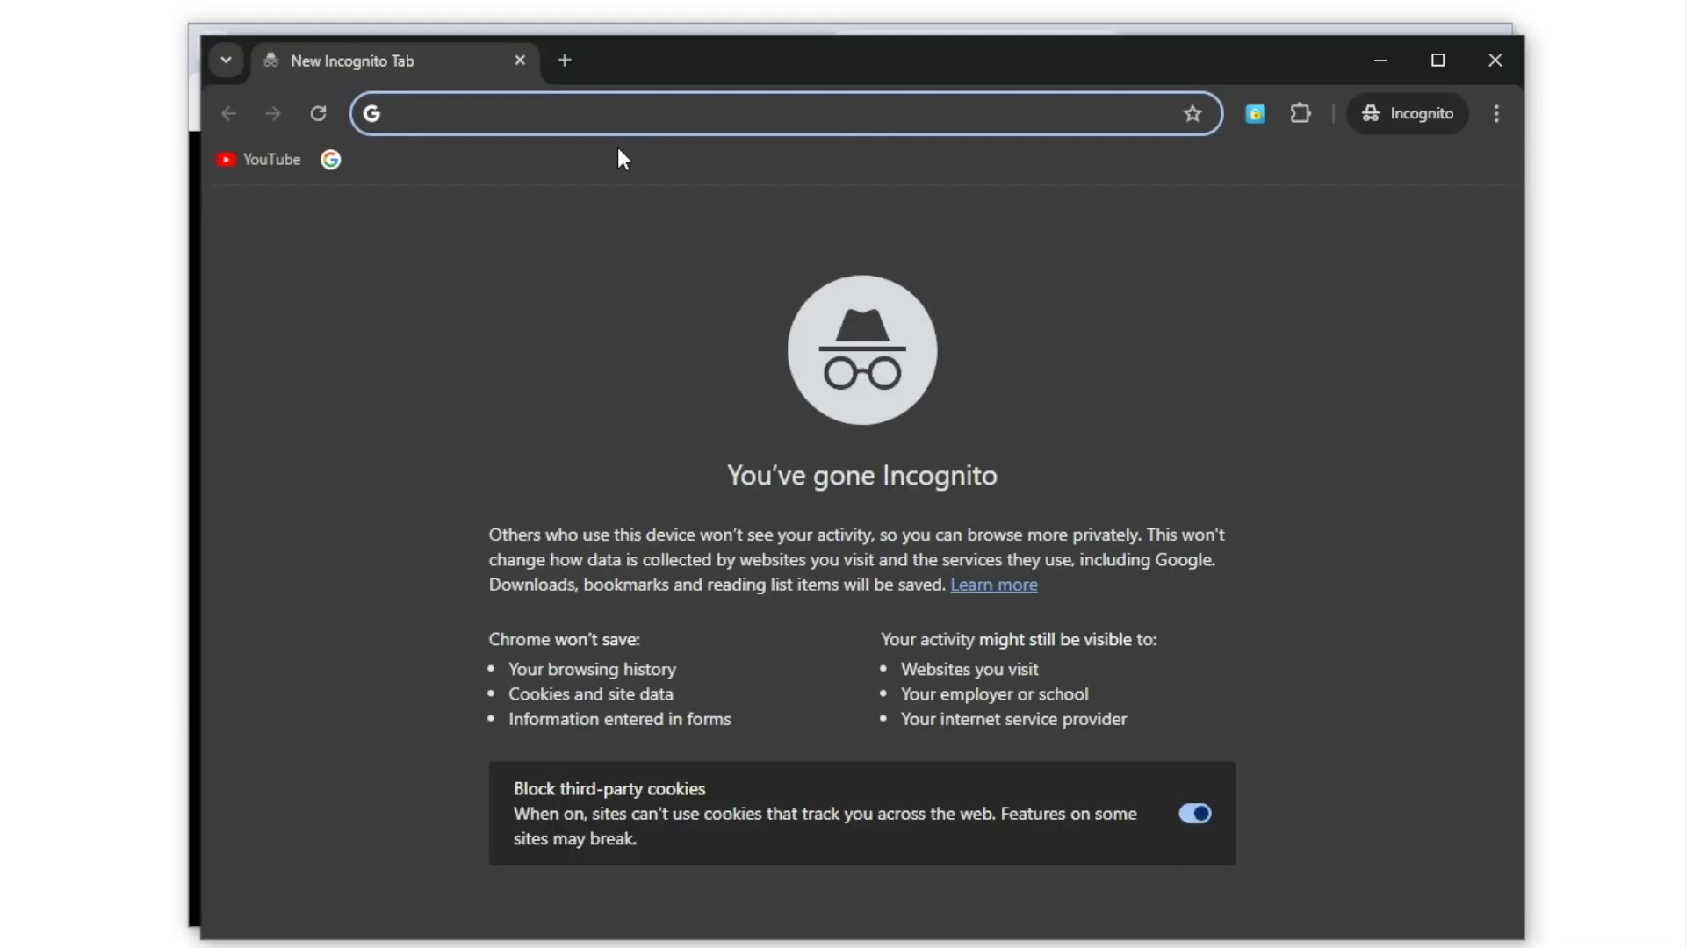
{"action": "left_click", "coordinate": [274, 160]}
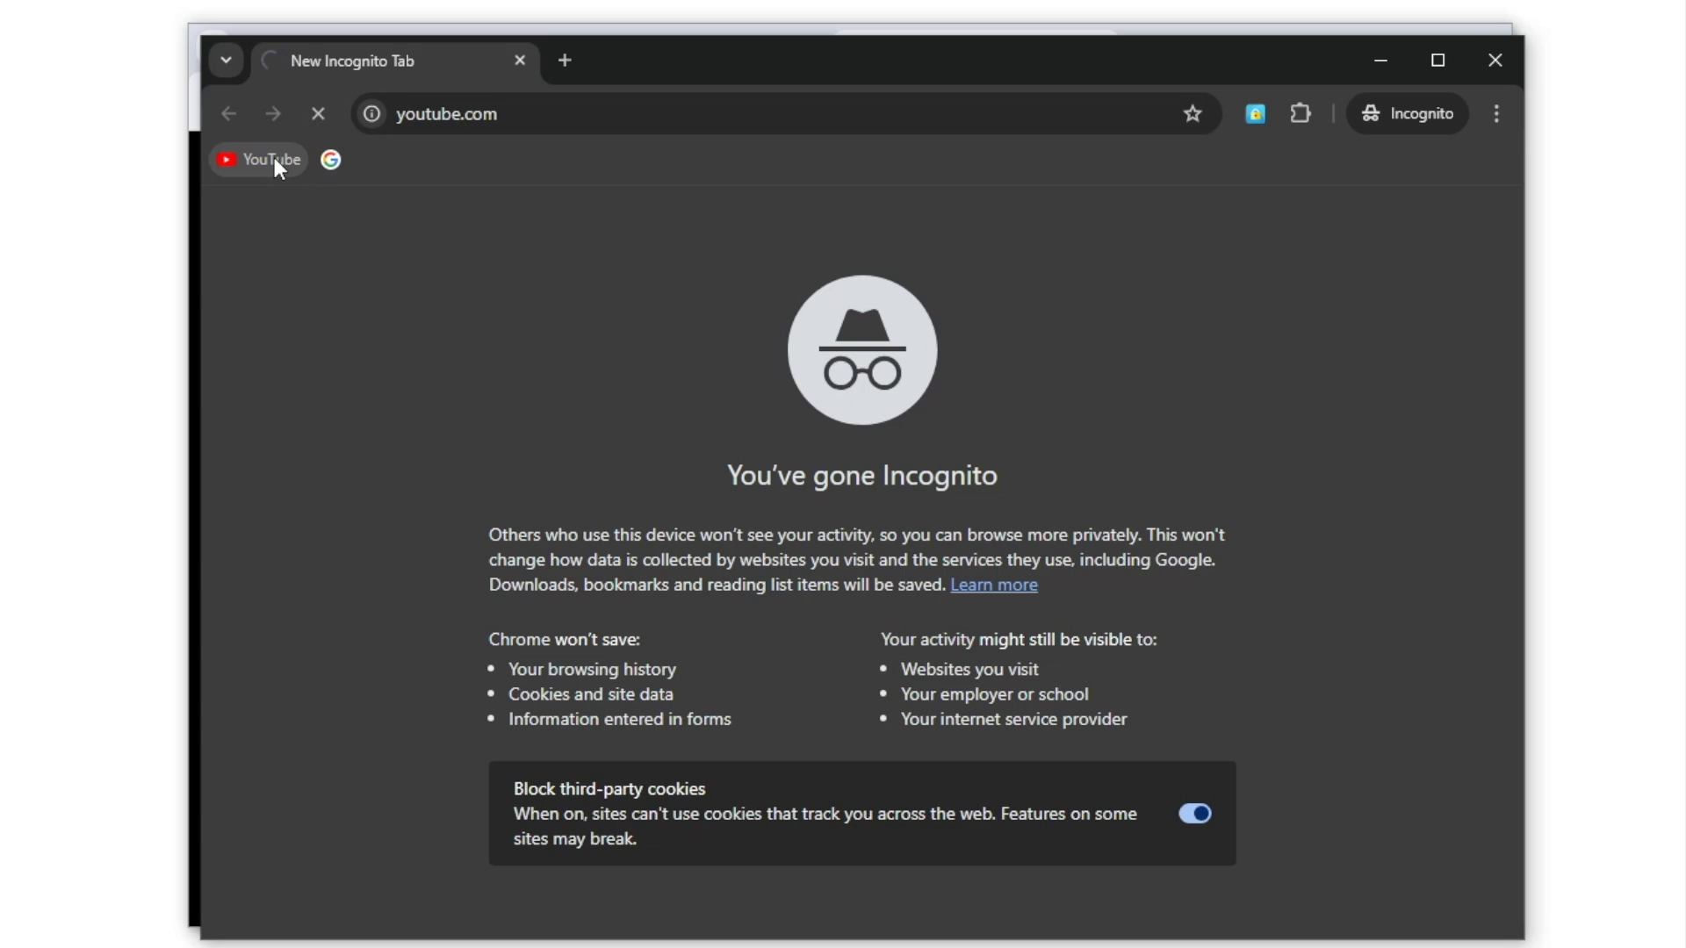
{"action": "left_click", "coordinate": [566, 60]}
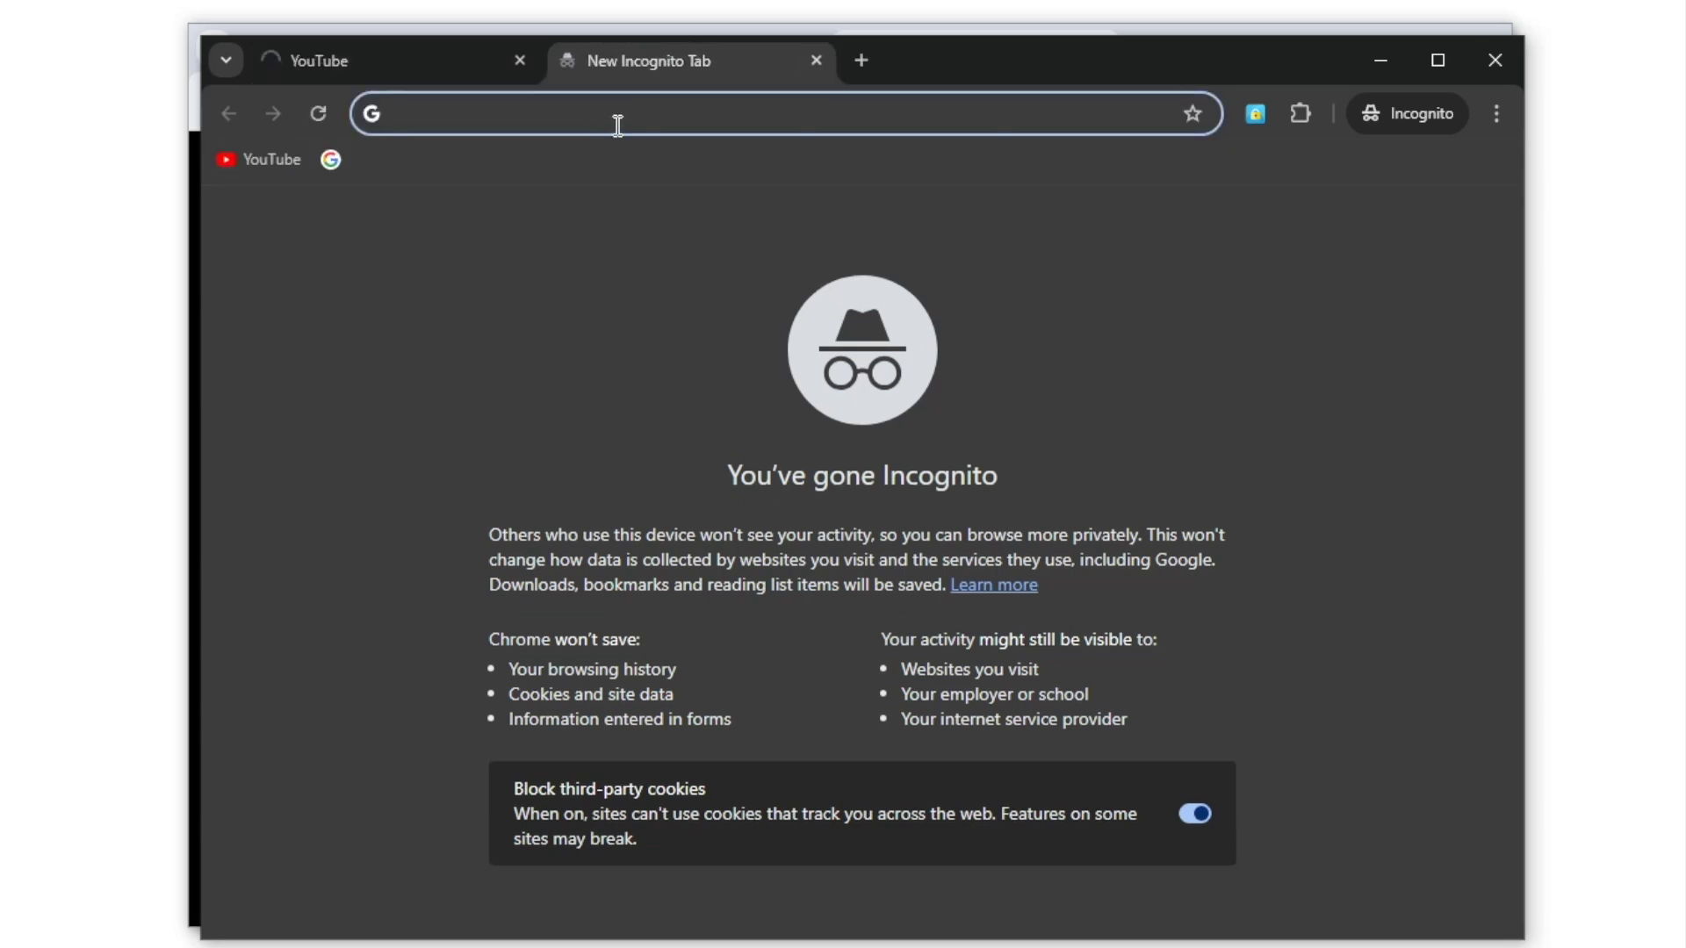
{"action": "key", "text": "super+v"}
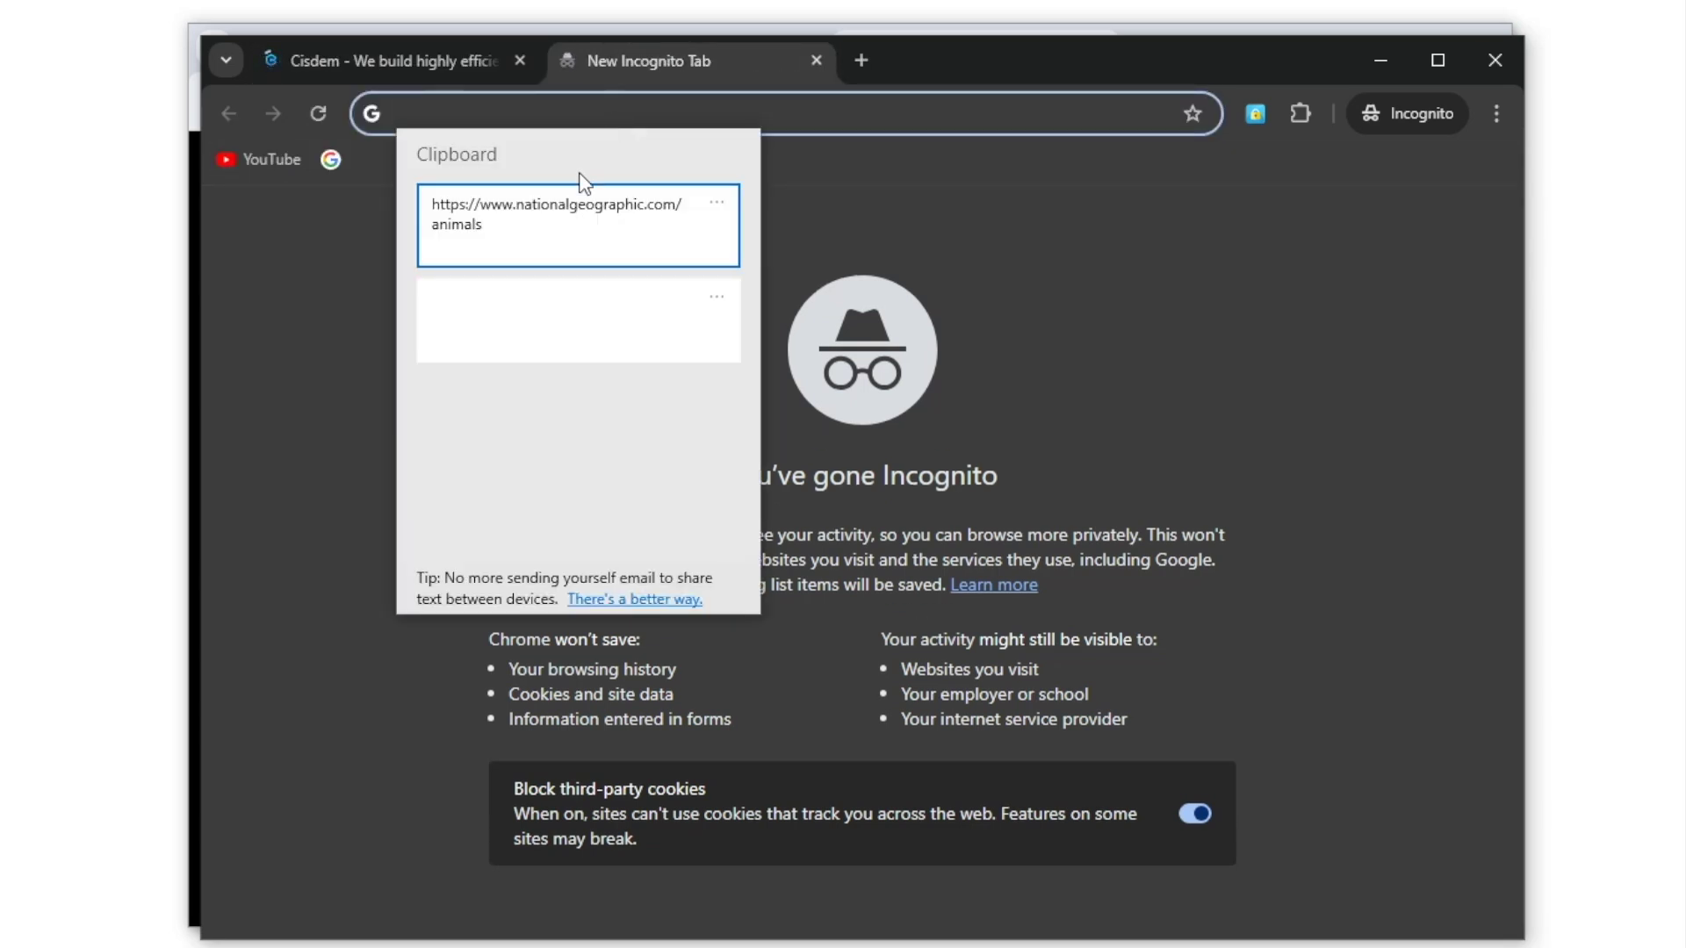
{"action": "left_click", "coordinate": [562, 214]}
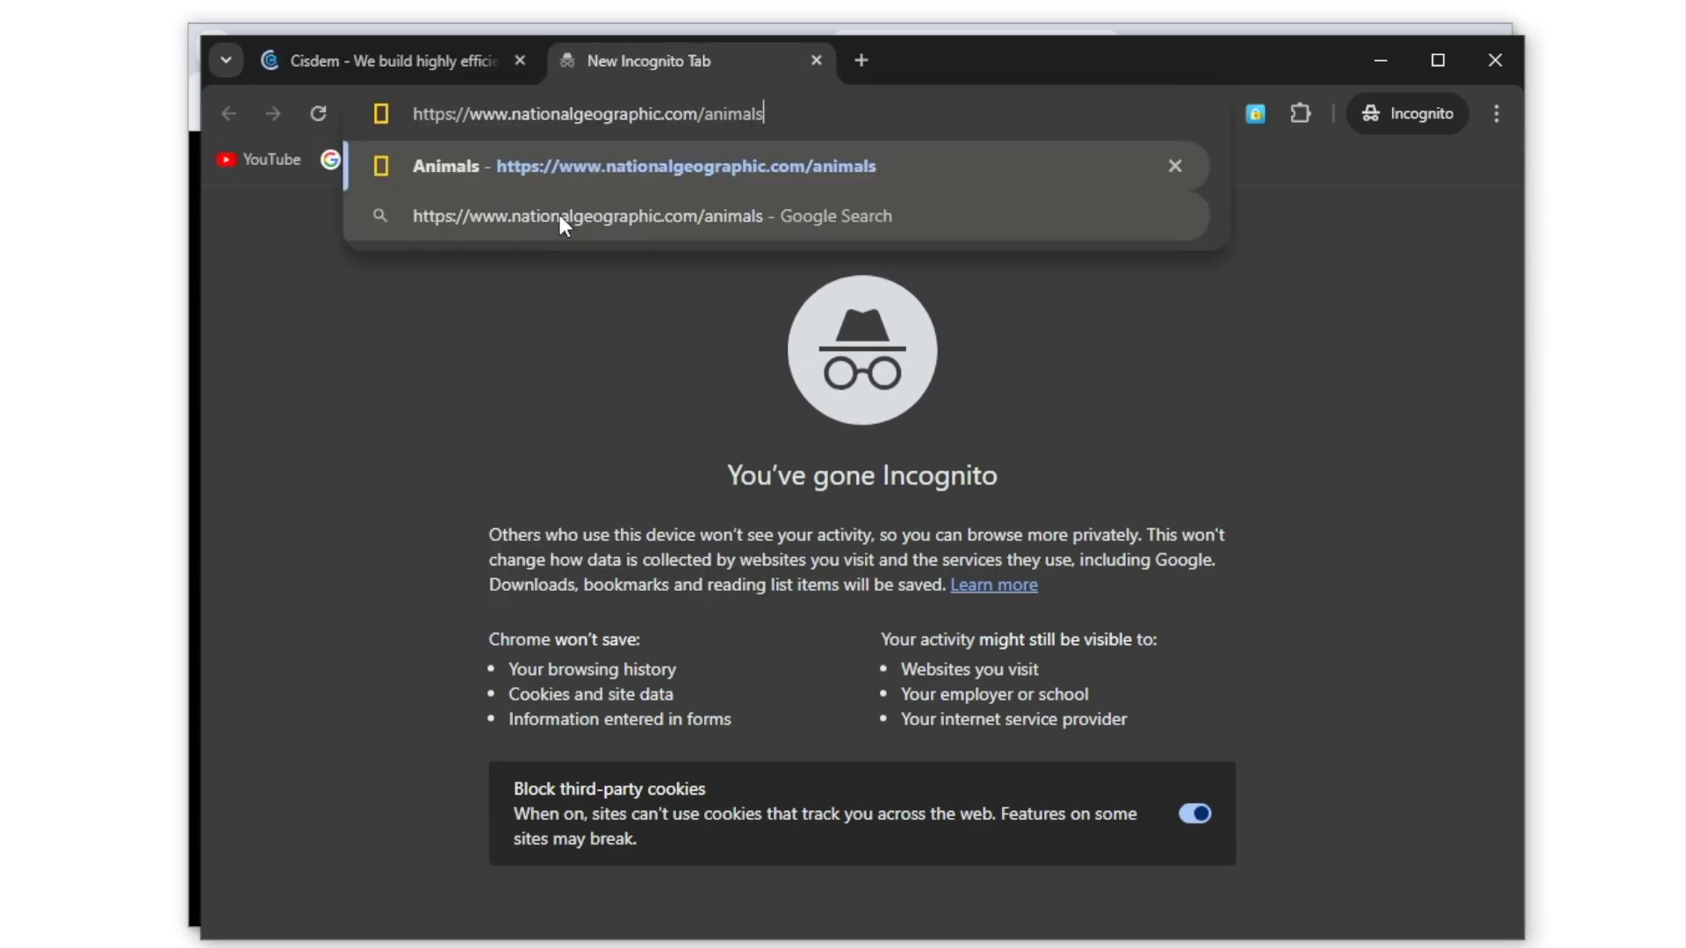
{"action": "left_click", "coordinate": [582, 170]}
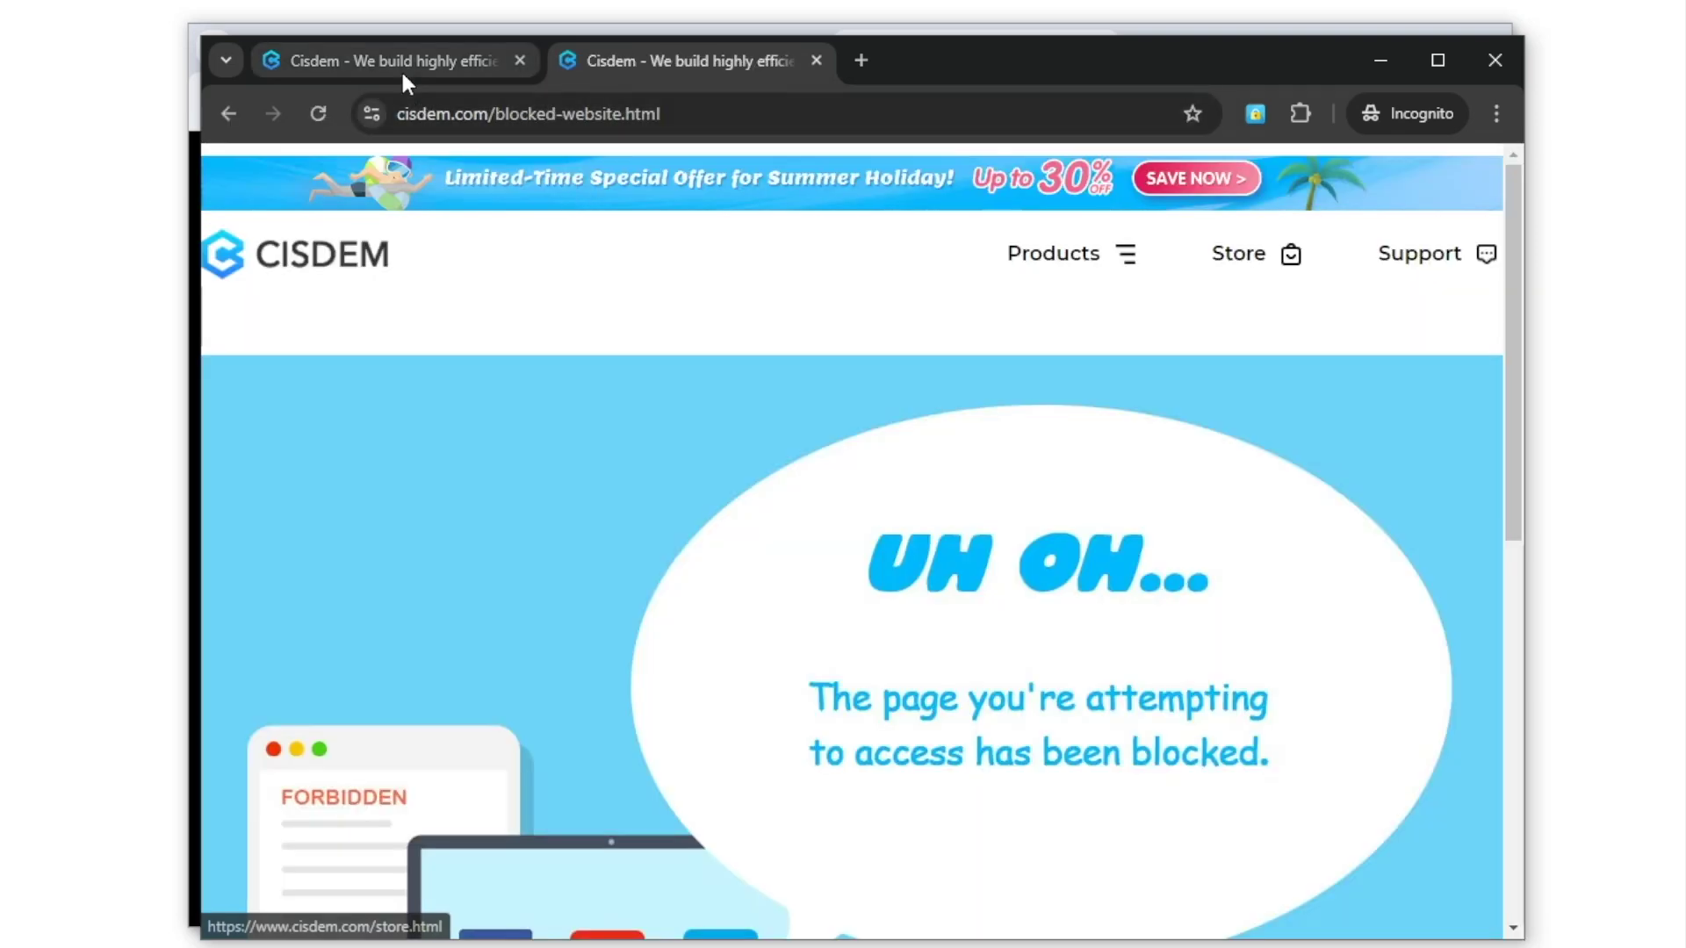
{"action": "left_click", "coordinate": [398, 62]}
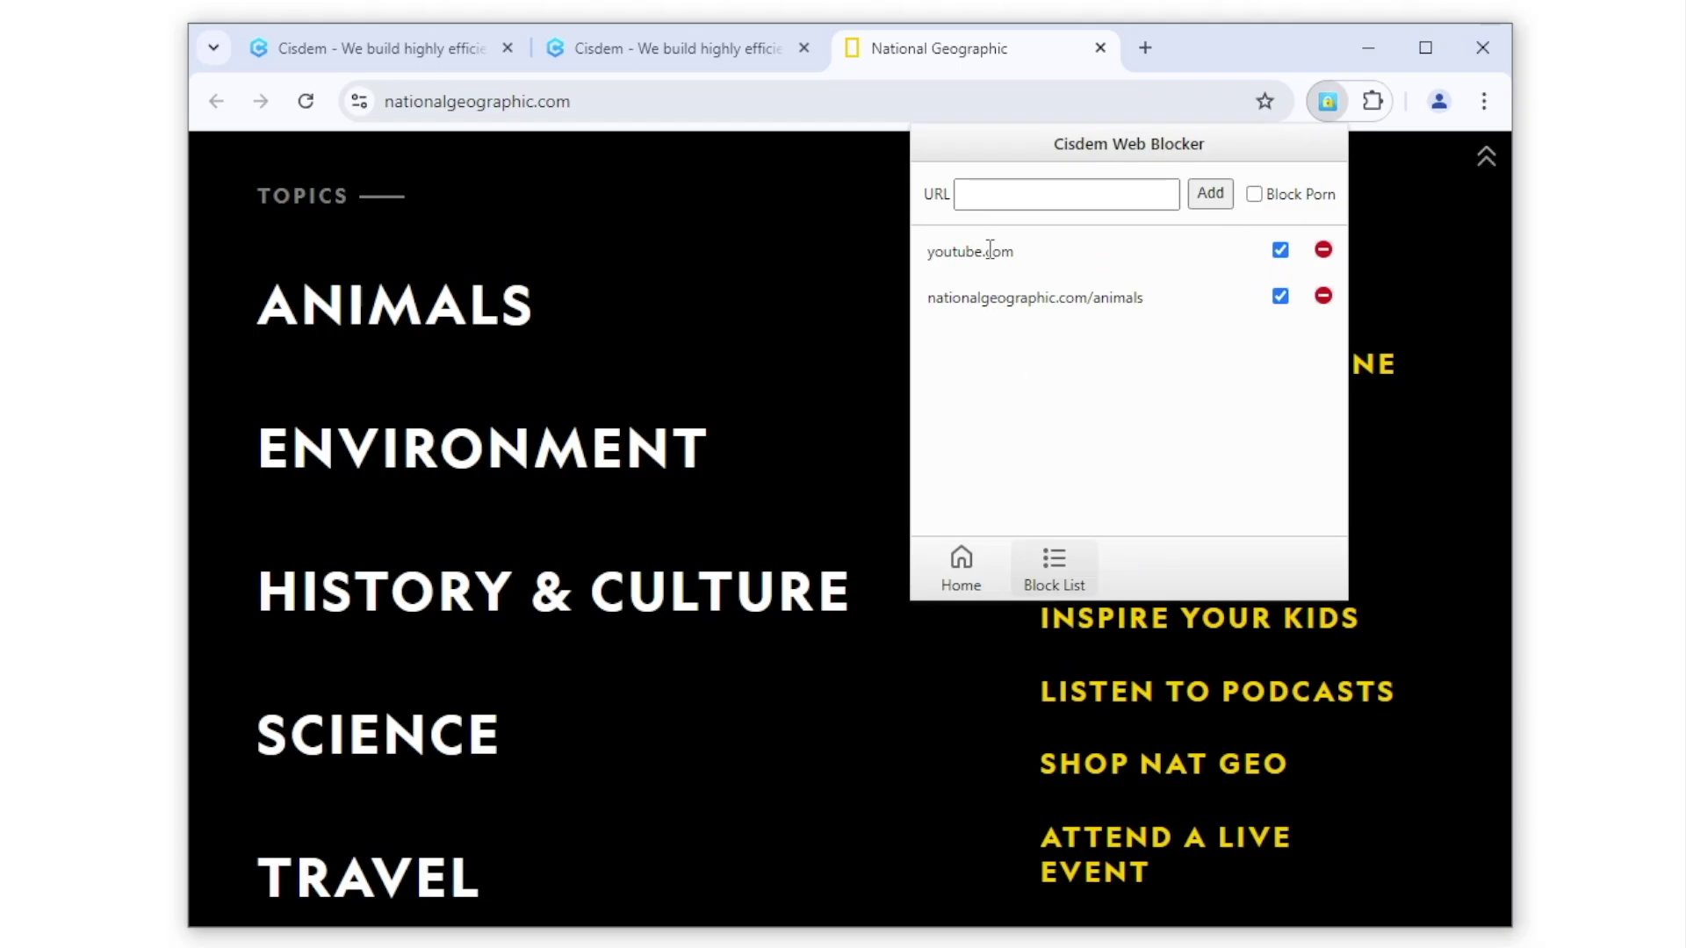
Step: Add ted.com in the blocker's URL field, then visit ted.com to confirm it's blocked
{"action": "left_click", "coordinate": [1010, 193]}
{"action": "type", "text": "ted.com"}
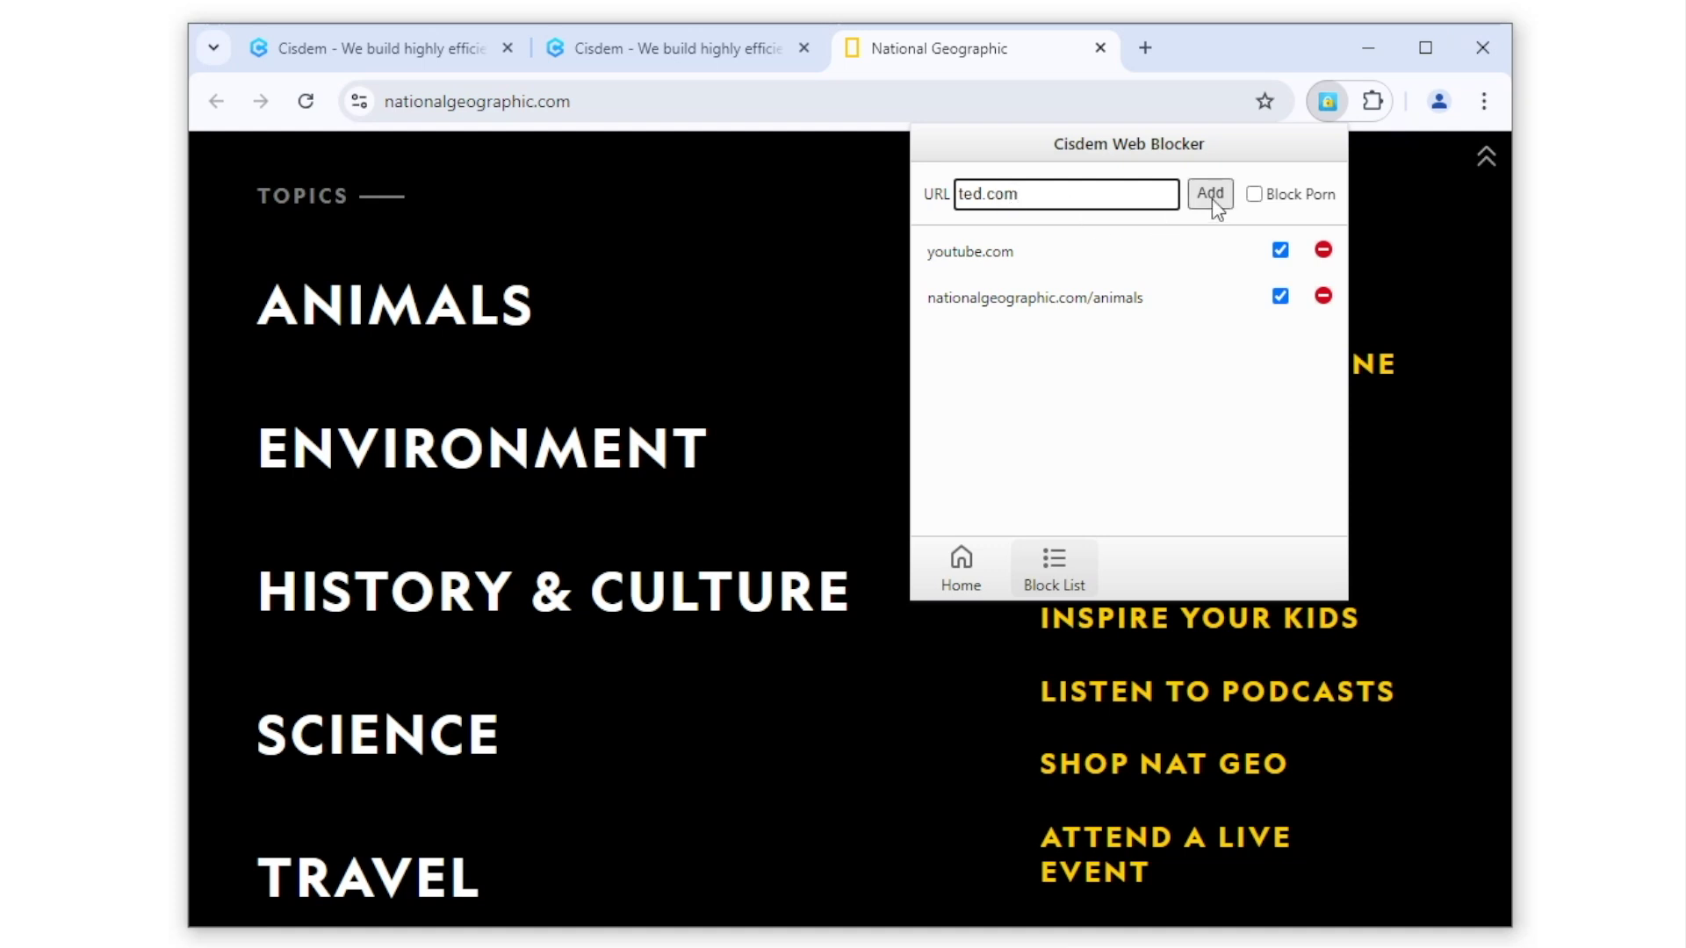
{"action": "left_click", "coordinate": [1212, 198]}
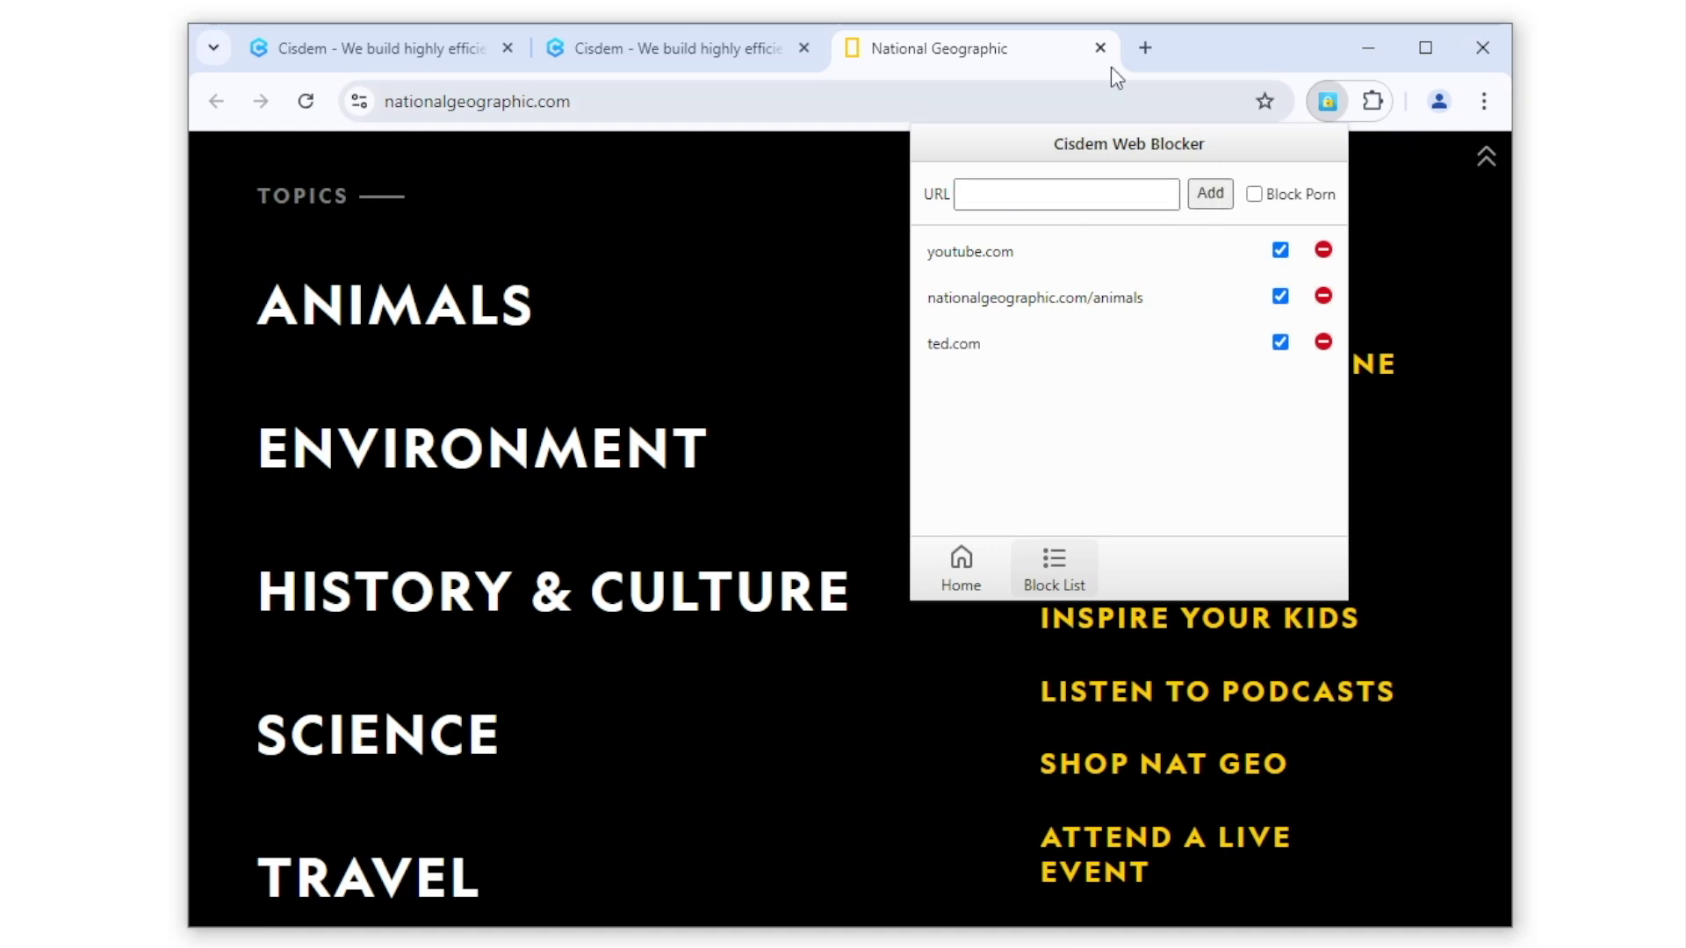
{"action": "left_click", "coordinate": [1145, 47]}
{"action": "type", "text": "te"}
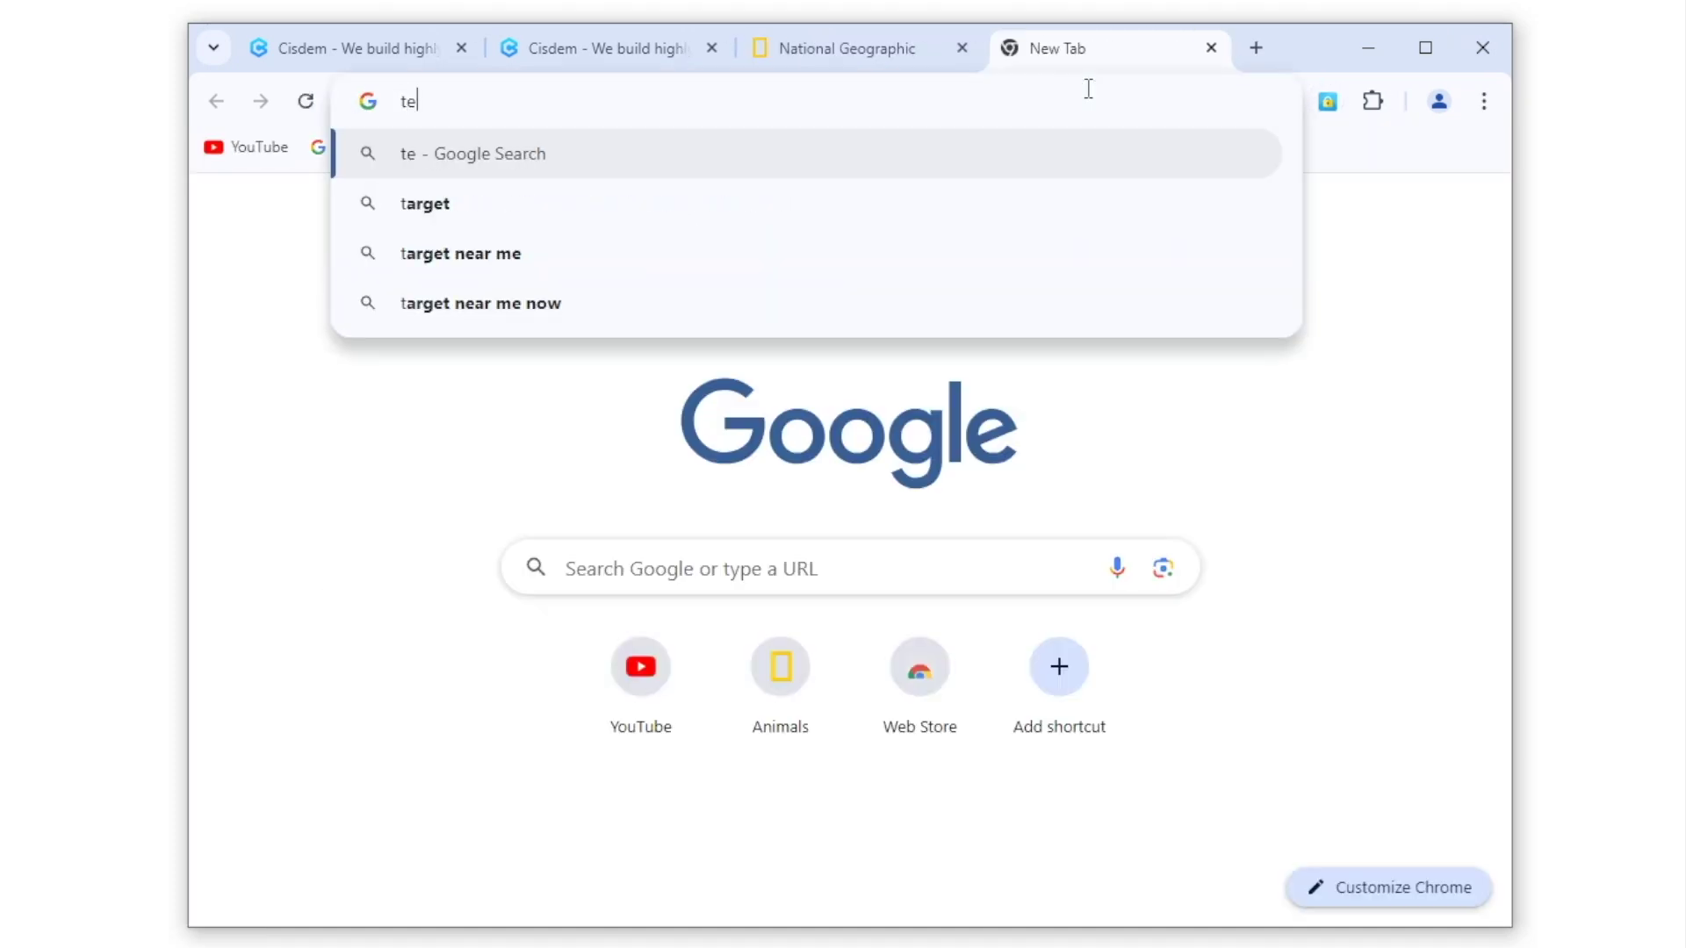
{"action": "type", "text": "d.com"}
{"action": "key", "text": "Return"}
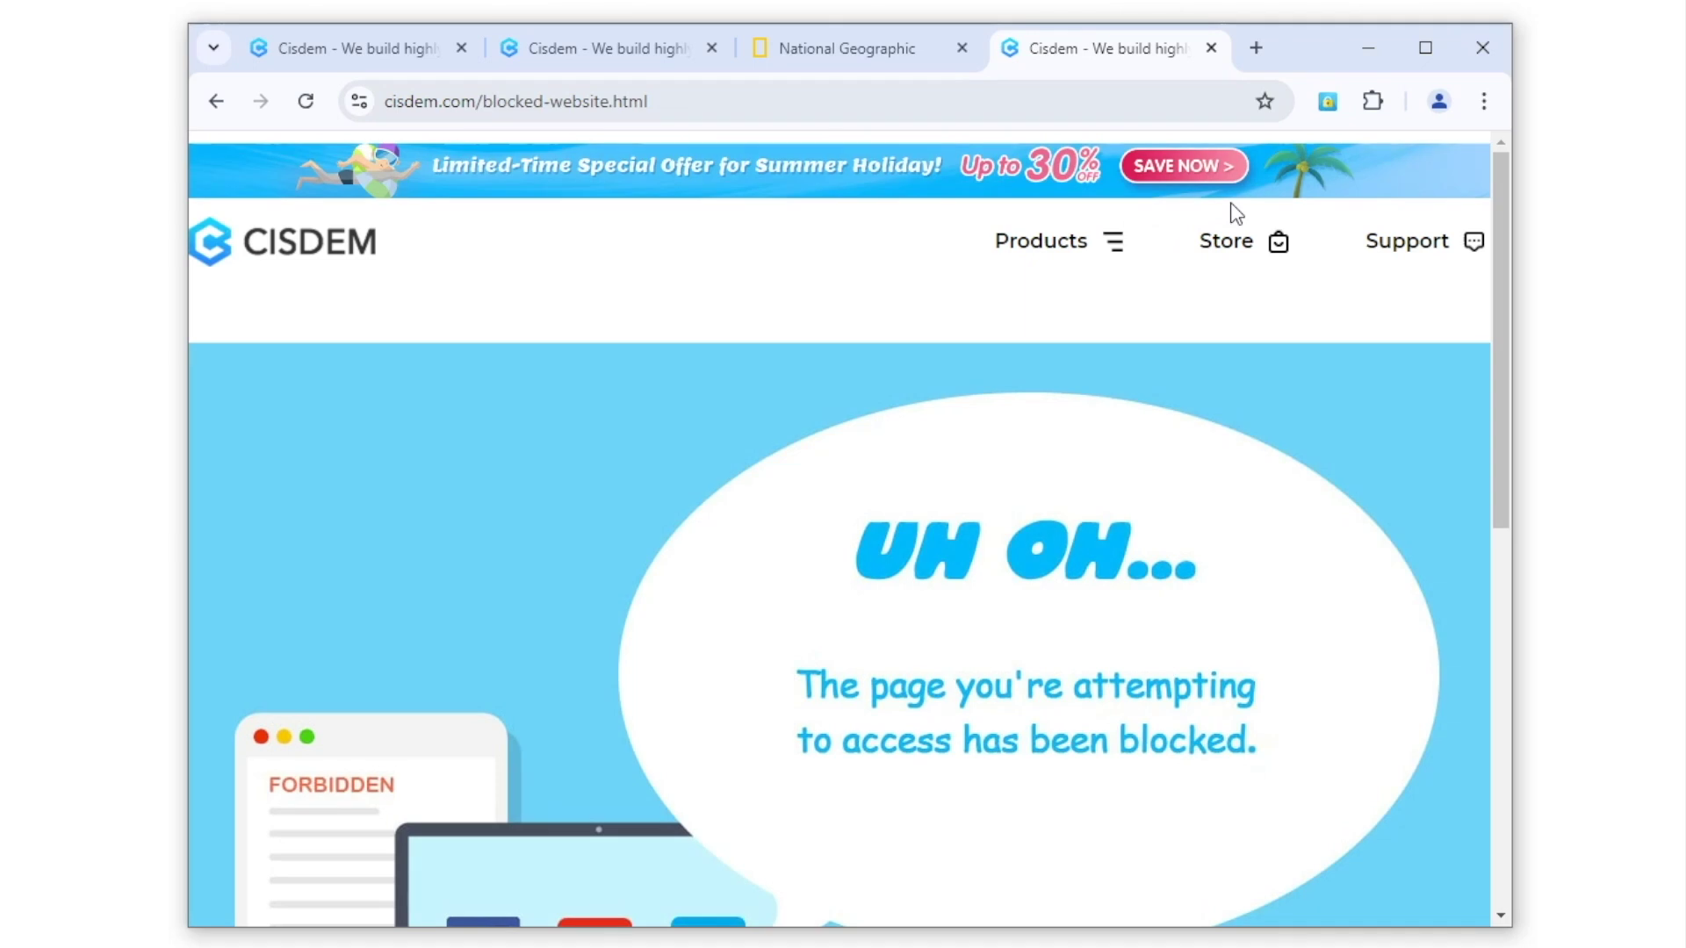
Step: Add facebook.com to the Cisdem Web Blocker block list
{"action": "left_click", "coordinate": [1326, 102]}
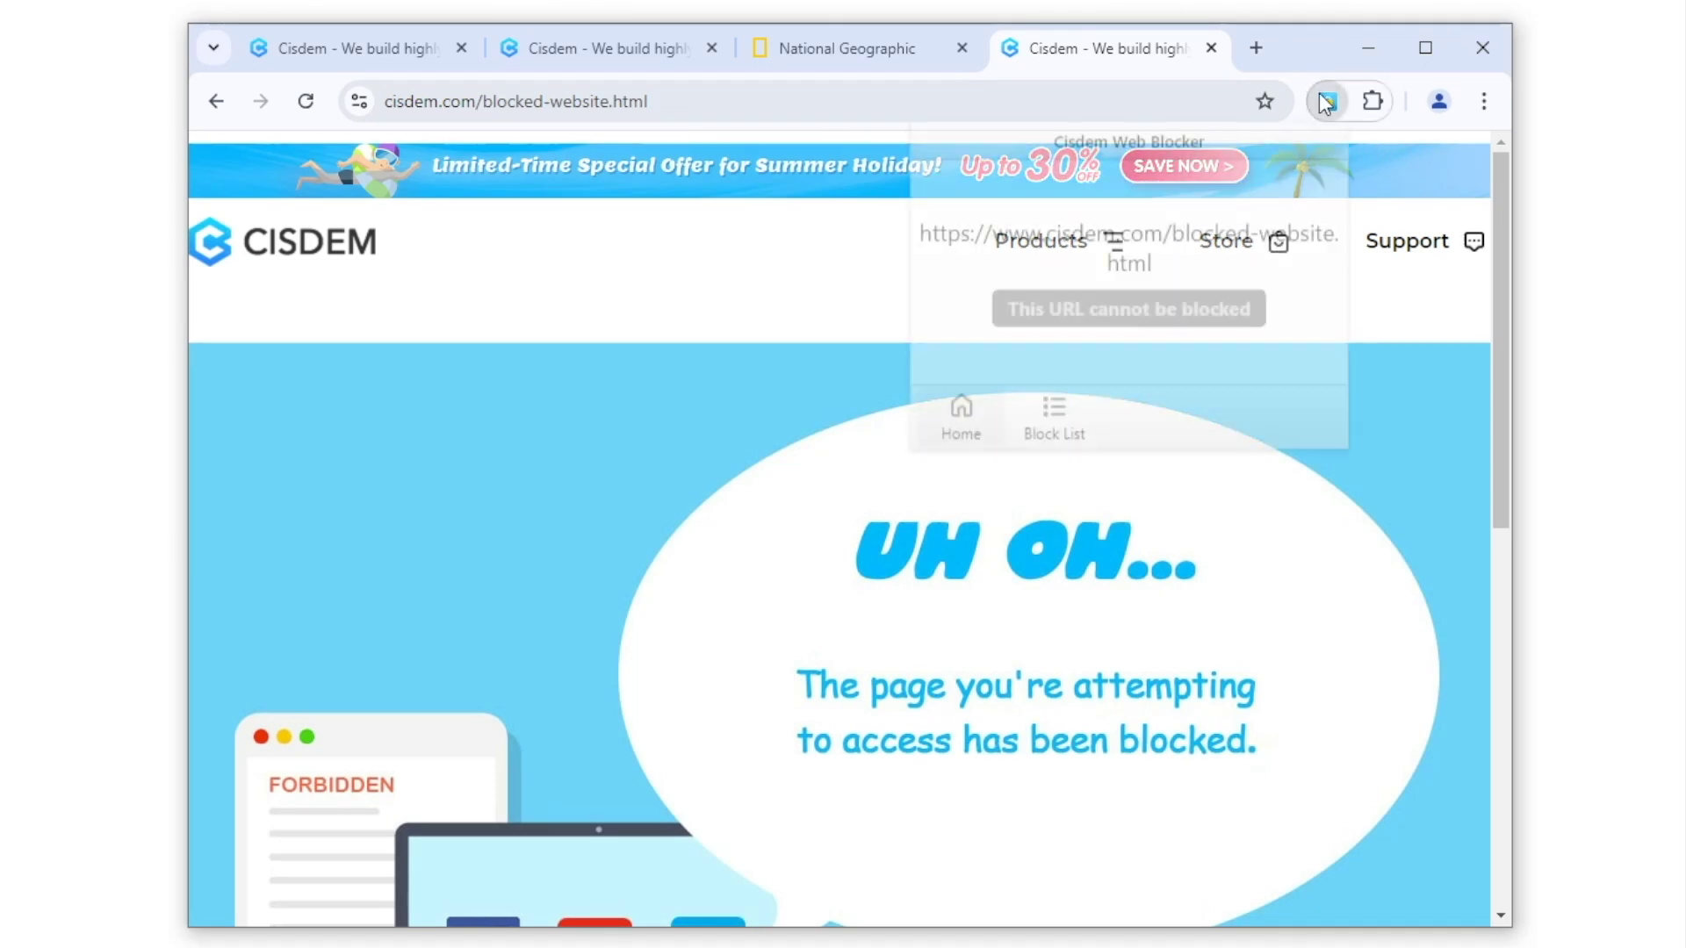
{"action": "left_click", "coordinate": [1054, 420]}
{"action": "left_click", "coordinate": [1020, 198]}
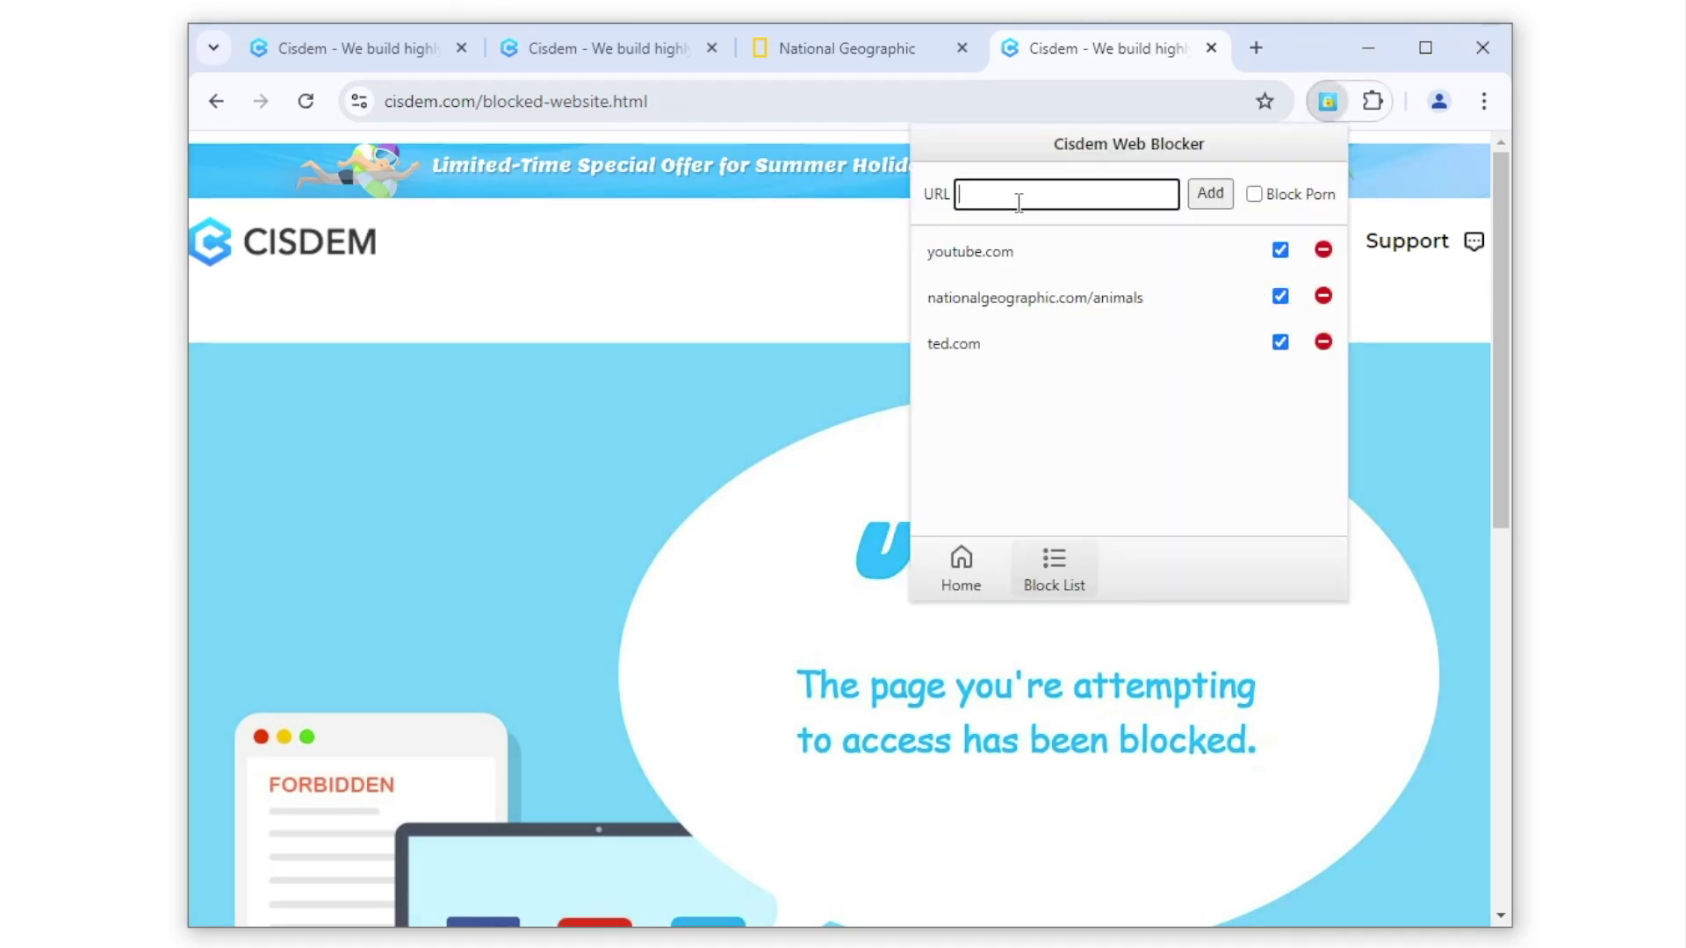
{"action": "type", "text": "facebook"}
{"action": "type", "text": ".com"}
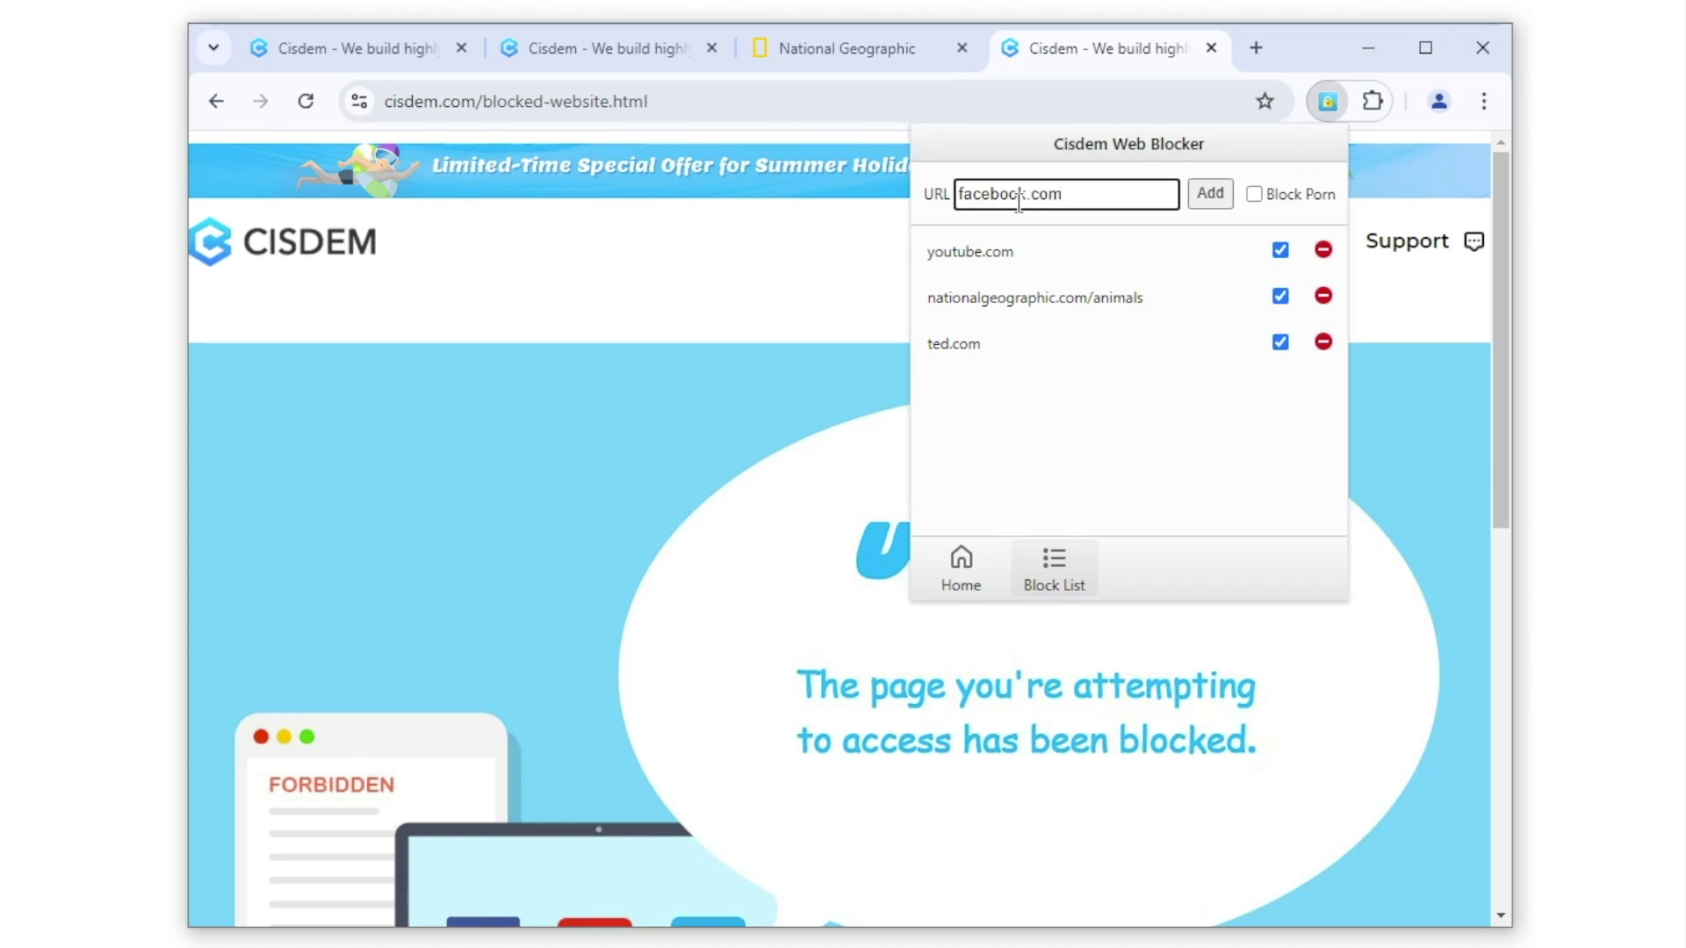
{"action": "left_click", "coordinate": [1223, 195]}
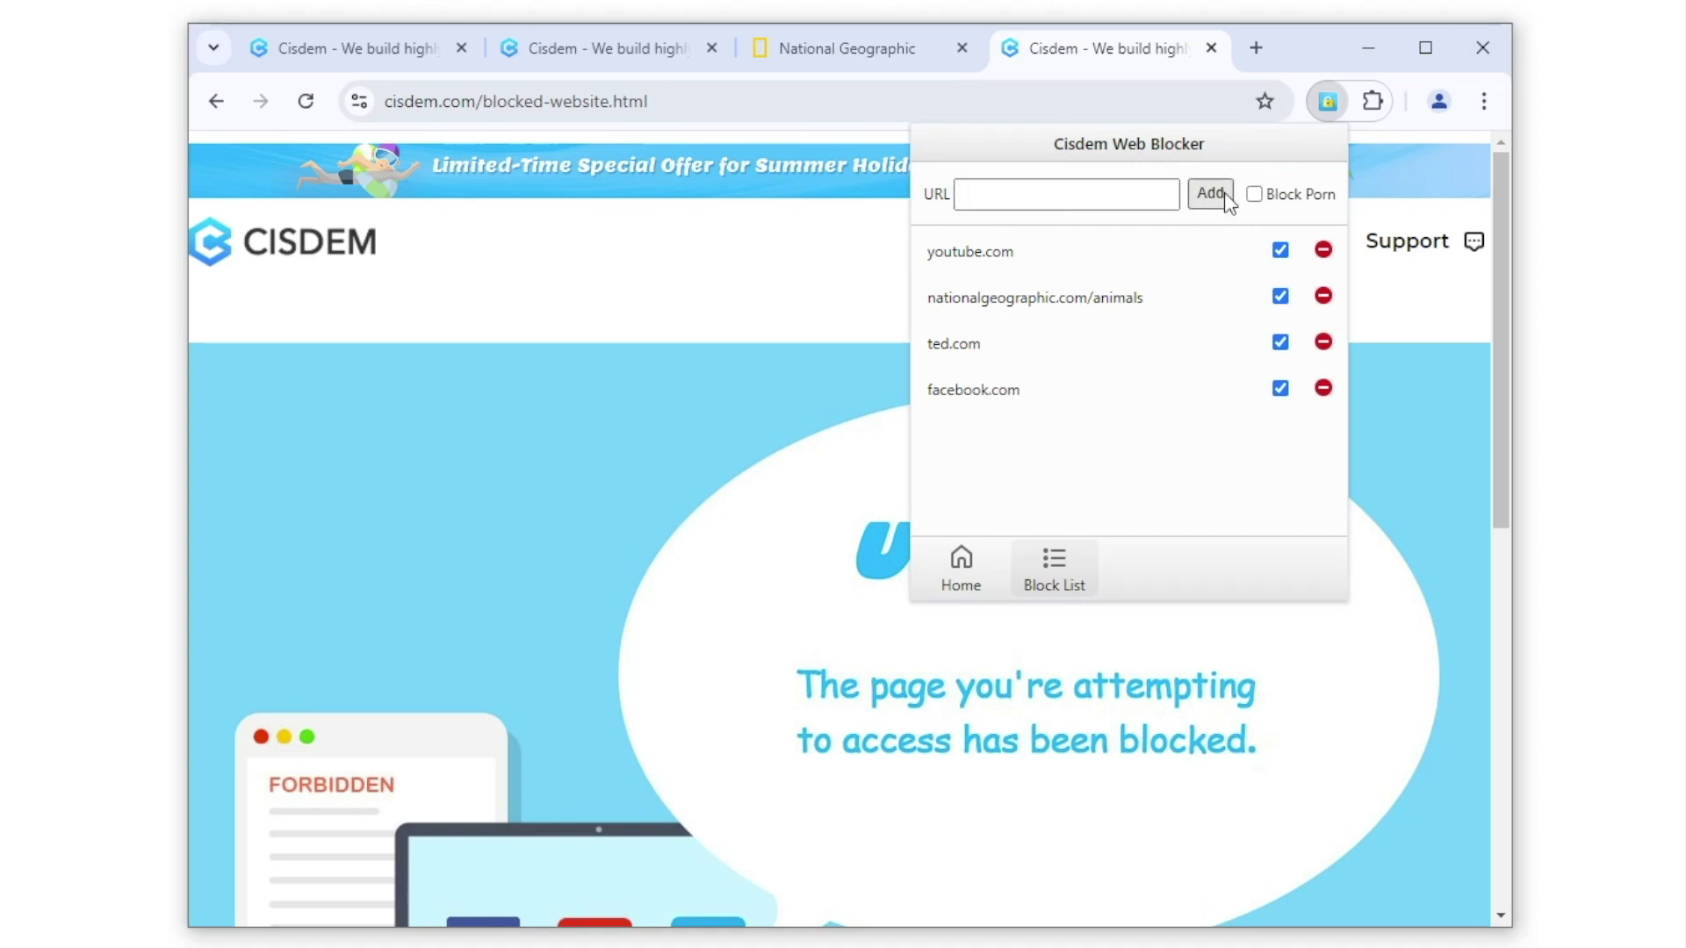
Step: Visit facebook.com to confirm it lands on the blocked notice
{"action": "left_click", "coordinate": [843, 97]}
{"action": "type", "text": "face"}
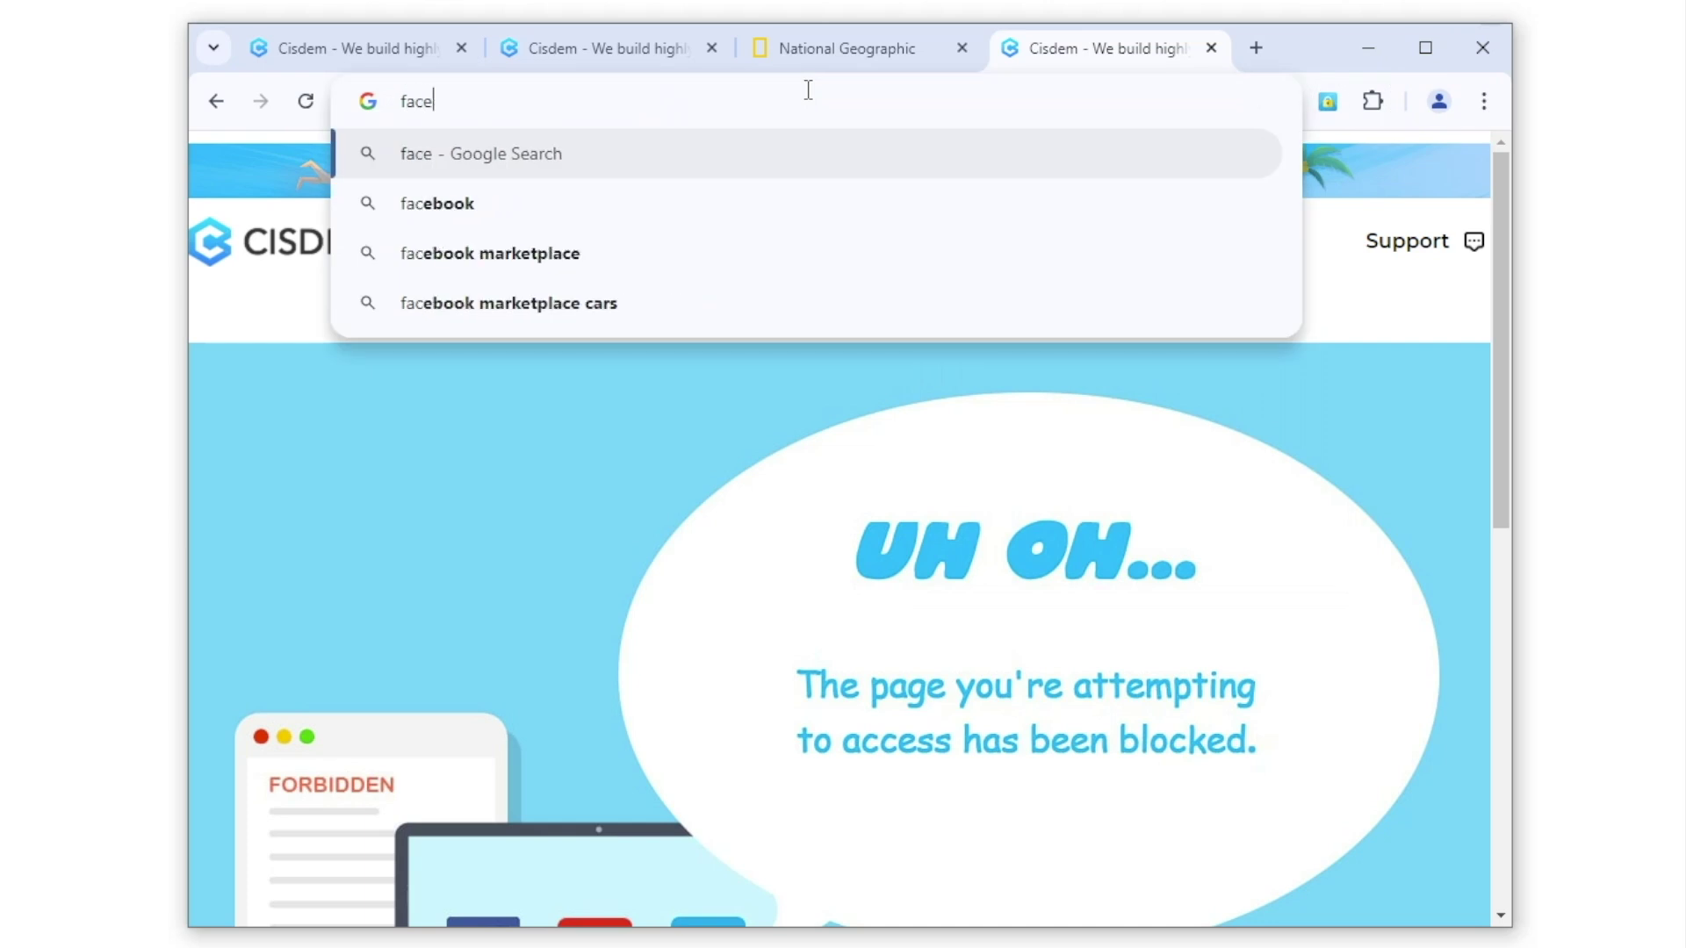
{"action": "type", "text": "book.com"}
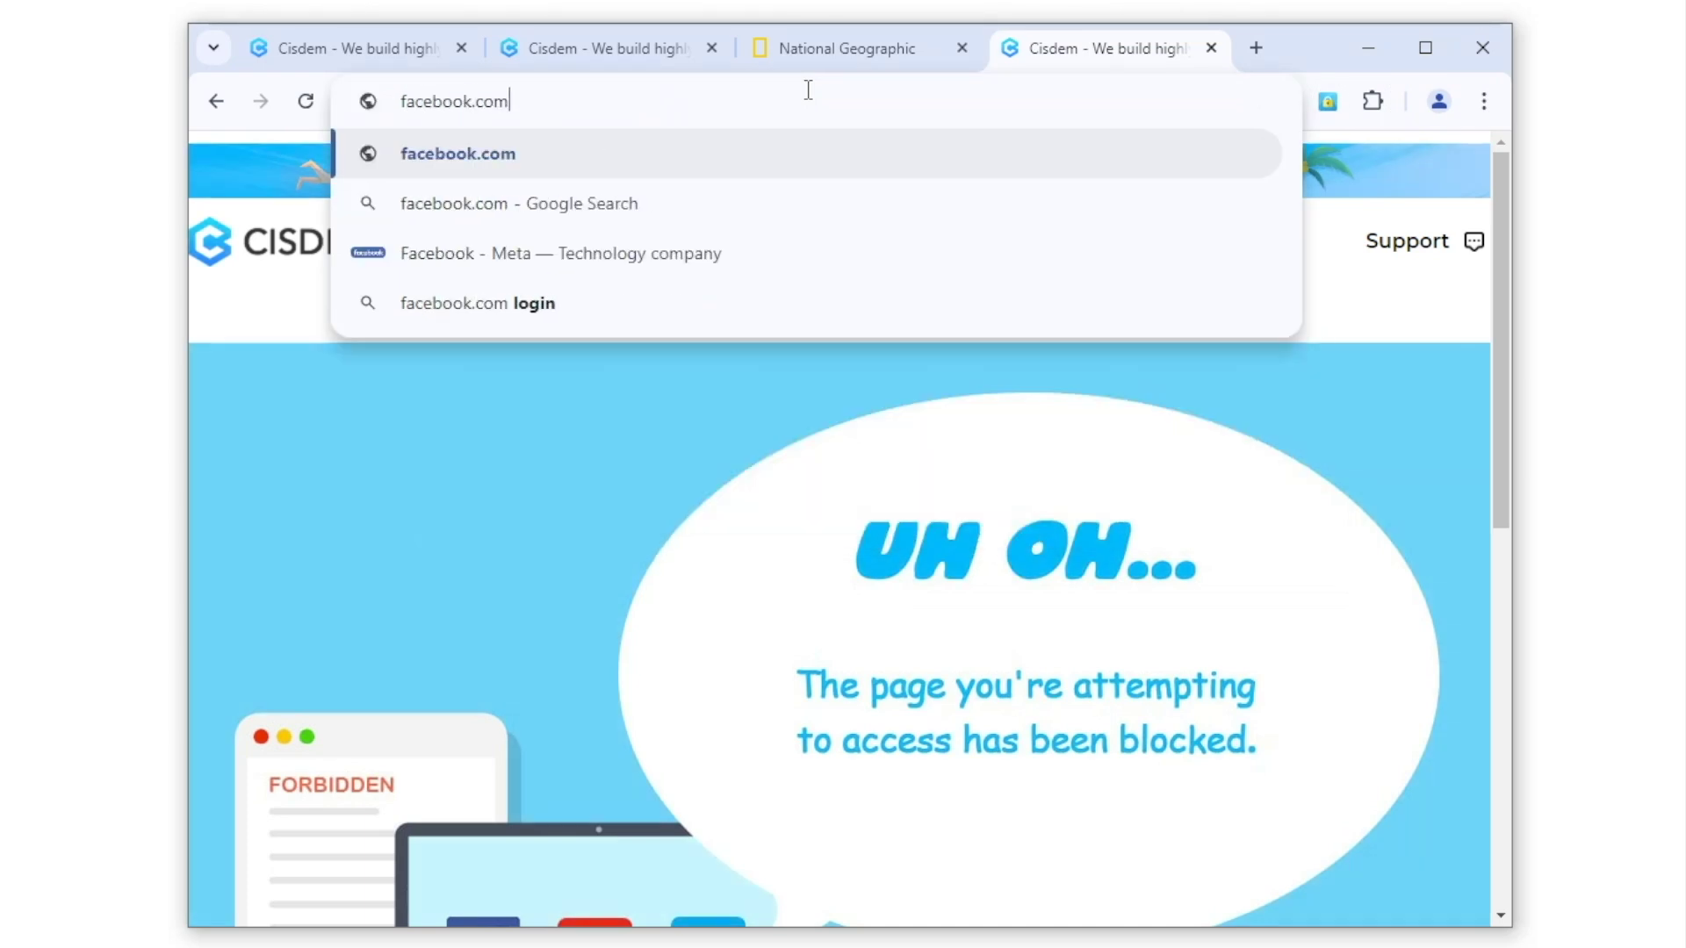
{"action": "key", "text": "Return"}
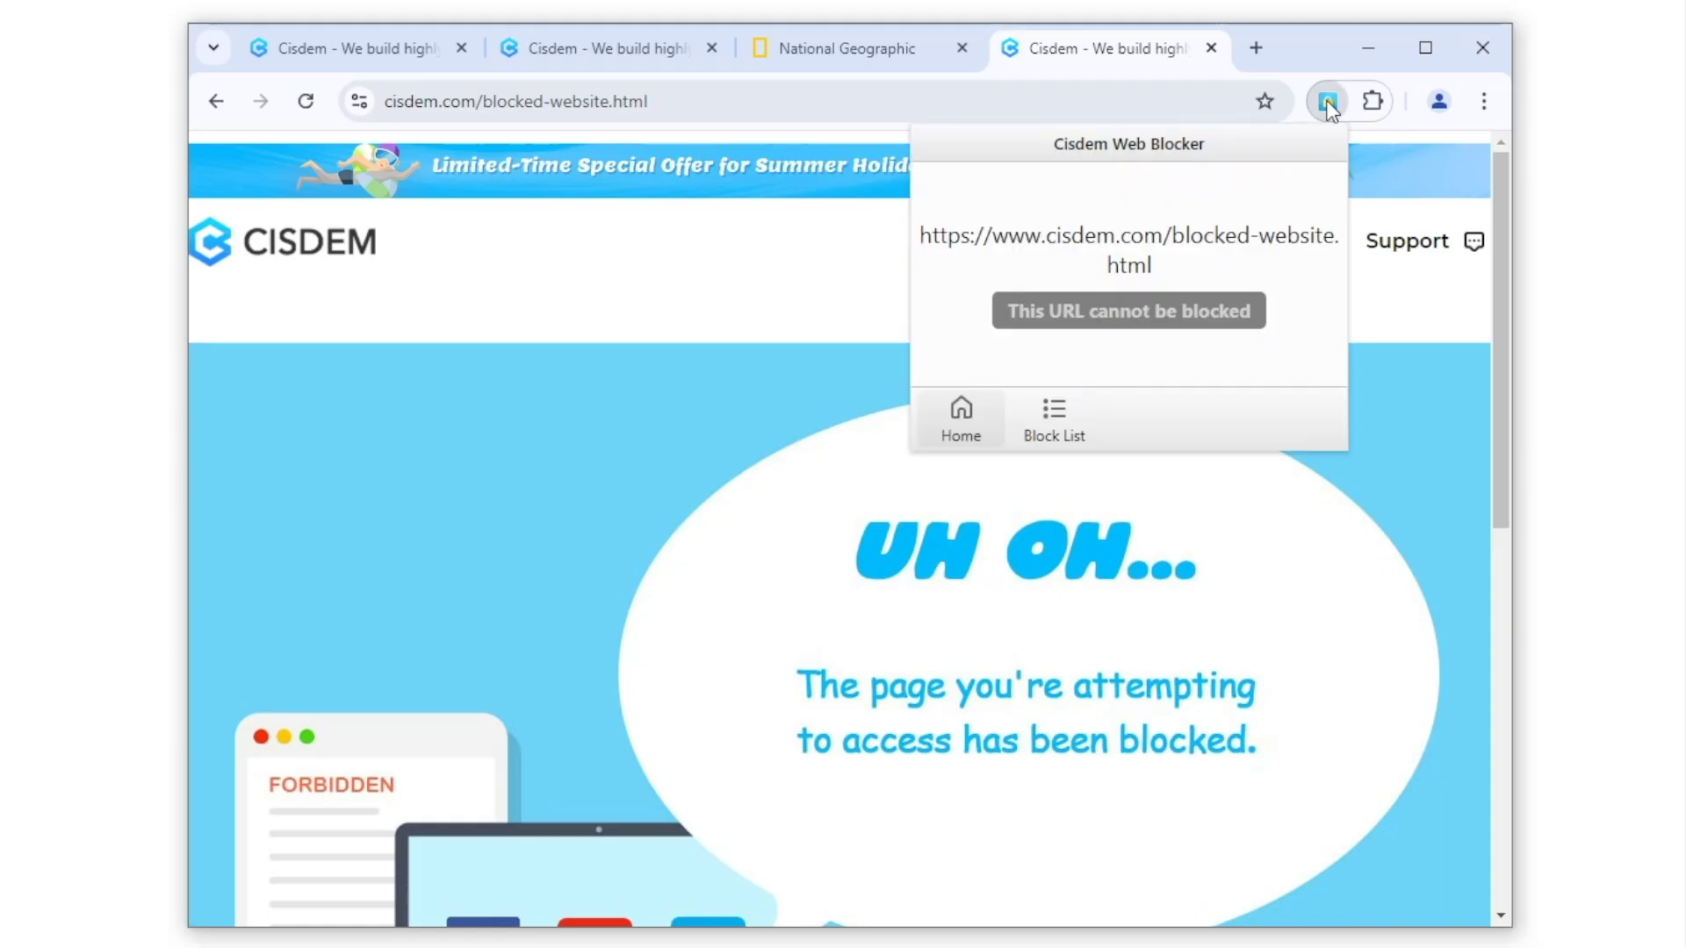
Step: Uncheck youtube.com in the Block List and load youtube.com in the first tab
{"action": "left_click", "coordinate": [1055, 414]}
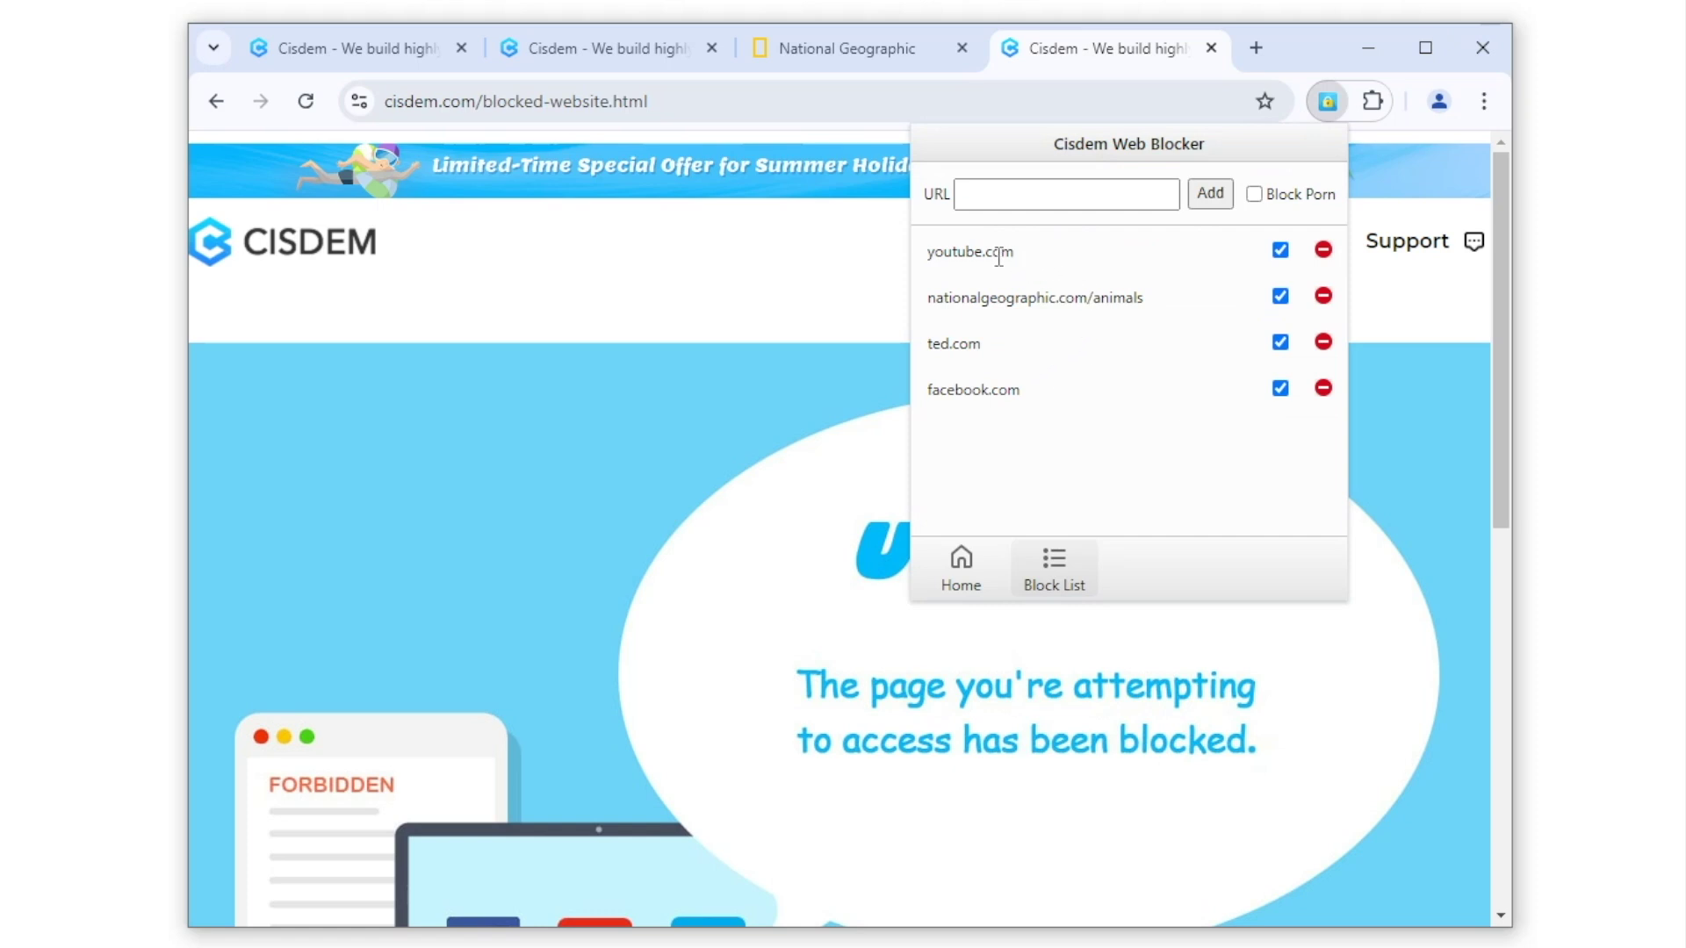
{"action": "left_click", "coordinate": [1280, 250]}
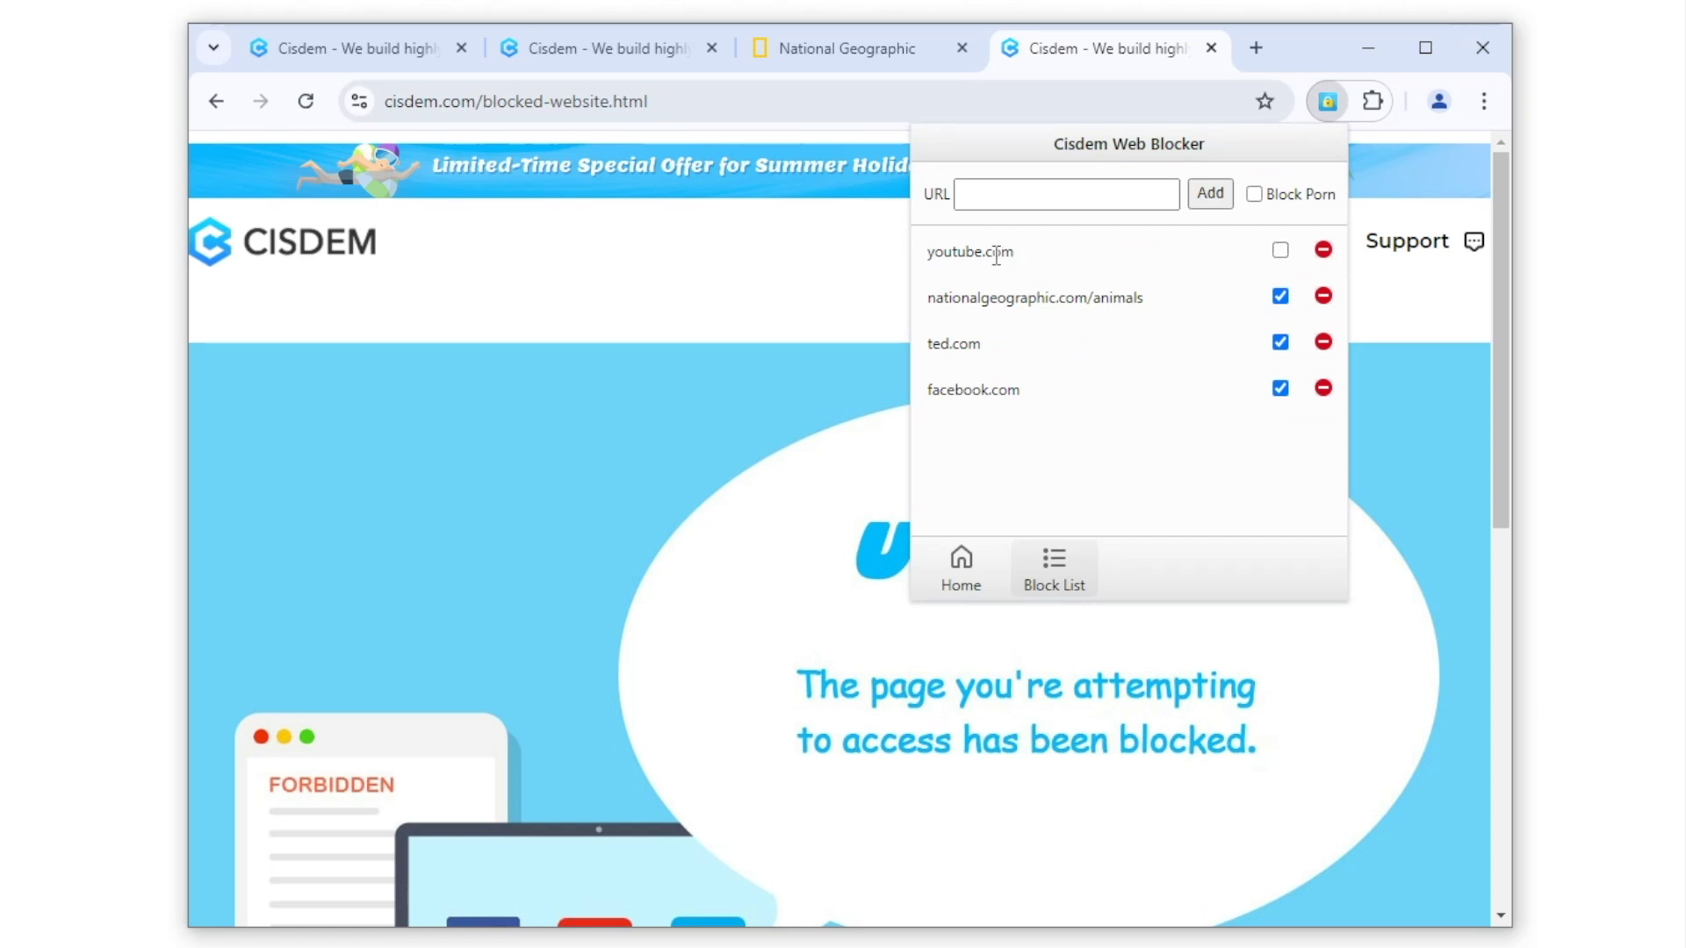
{"action": "left_click", "coordinate": [355, 41]}
{"action": "left_click", "coordinate": [418, 105]}
{"action": "type", "text": "yo"}
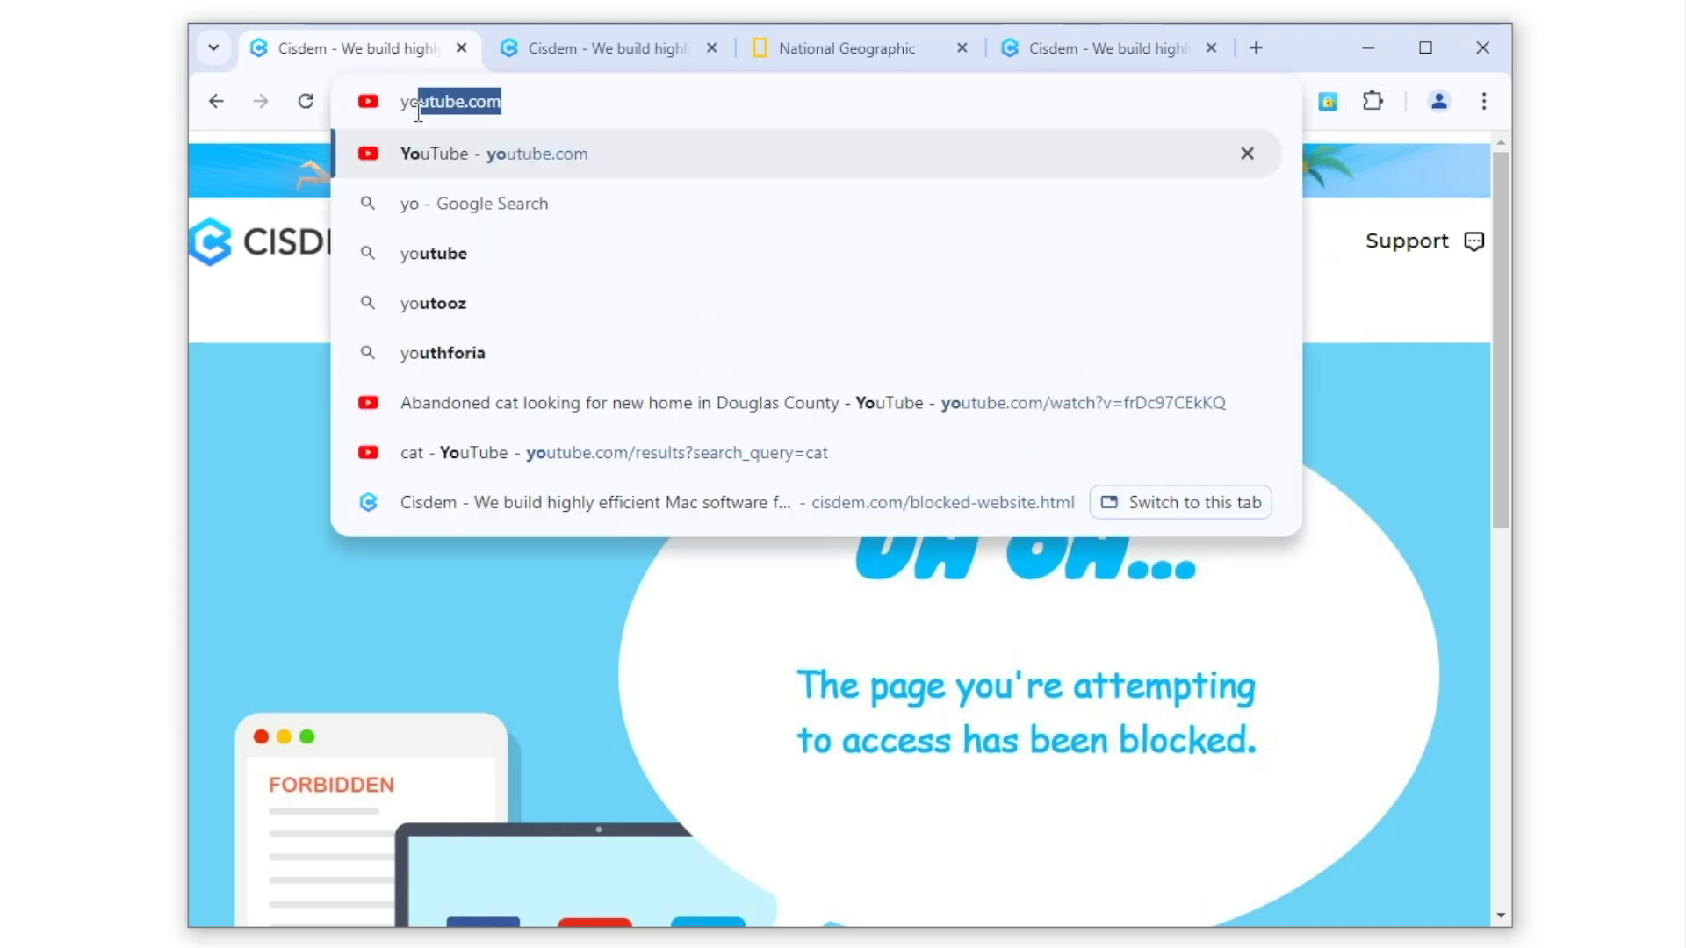
{"action": "left_click", "coordinate": [560, 101]}
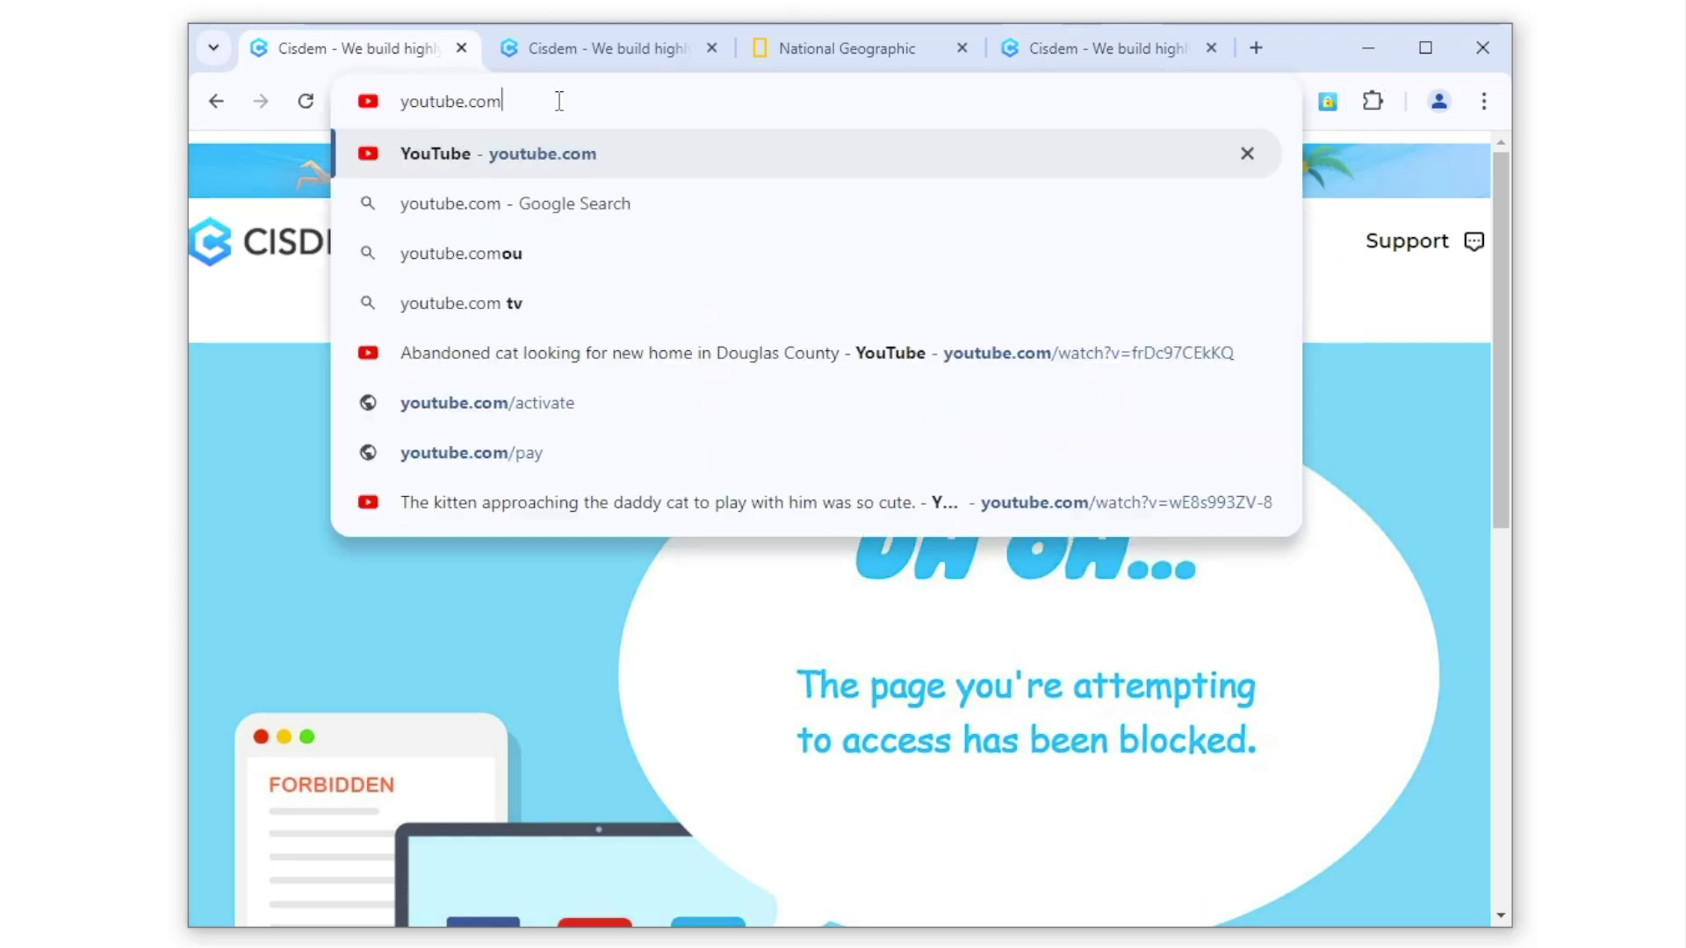
{"action": "key", "text": "Return"}
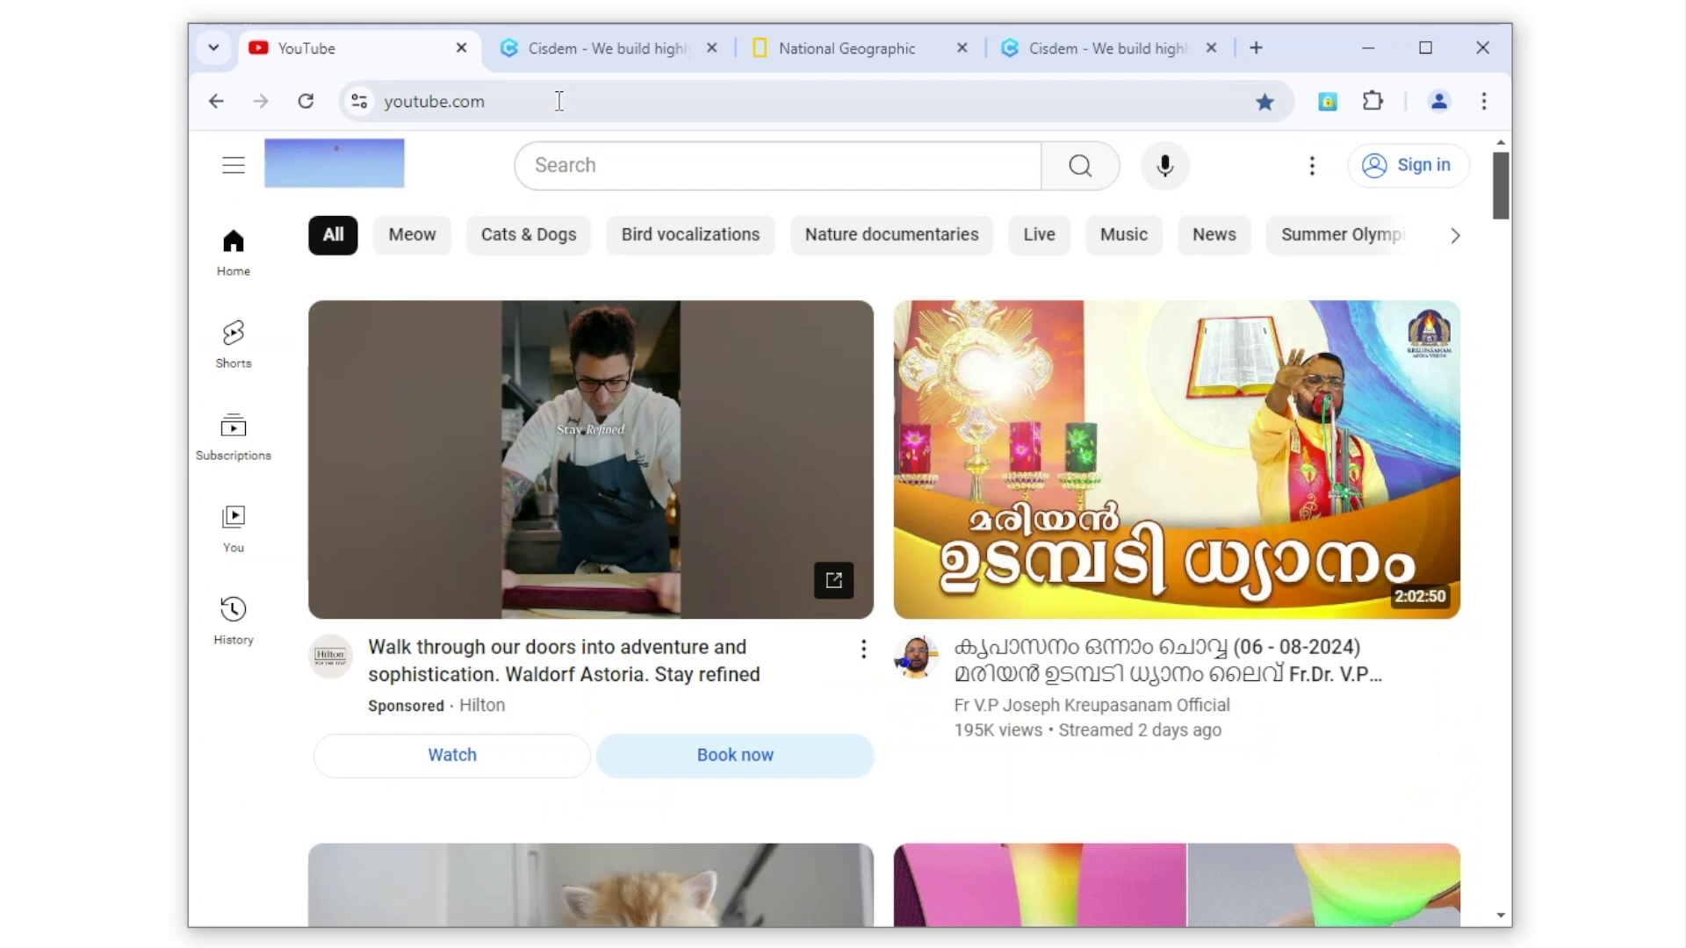
Step: Re-check youtube.com in the Cisdem Block List to block it again
{"action": "left_click", "coordinate": [1328, 103]}
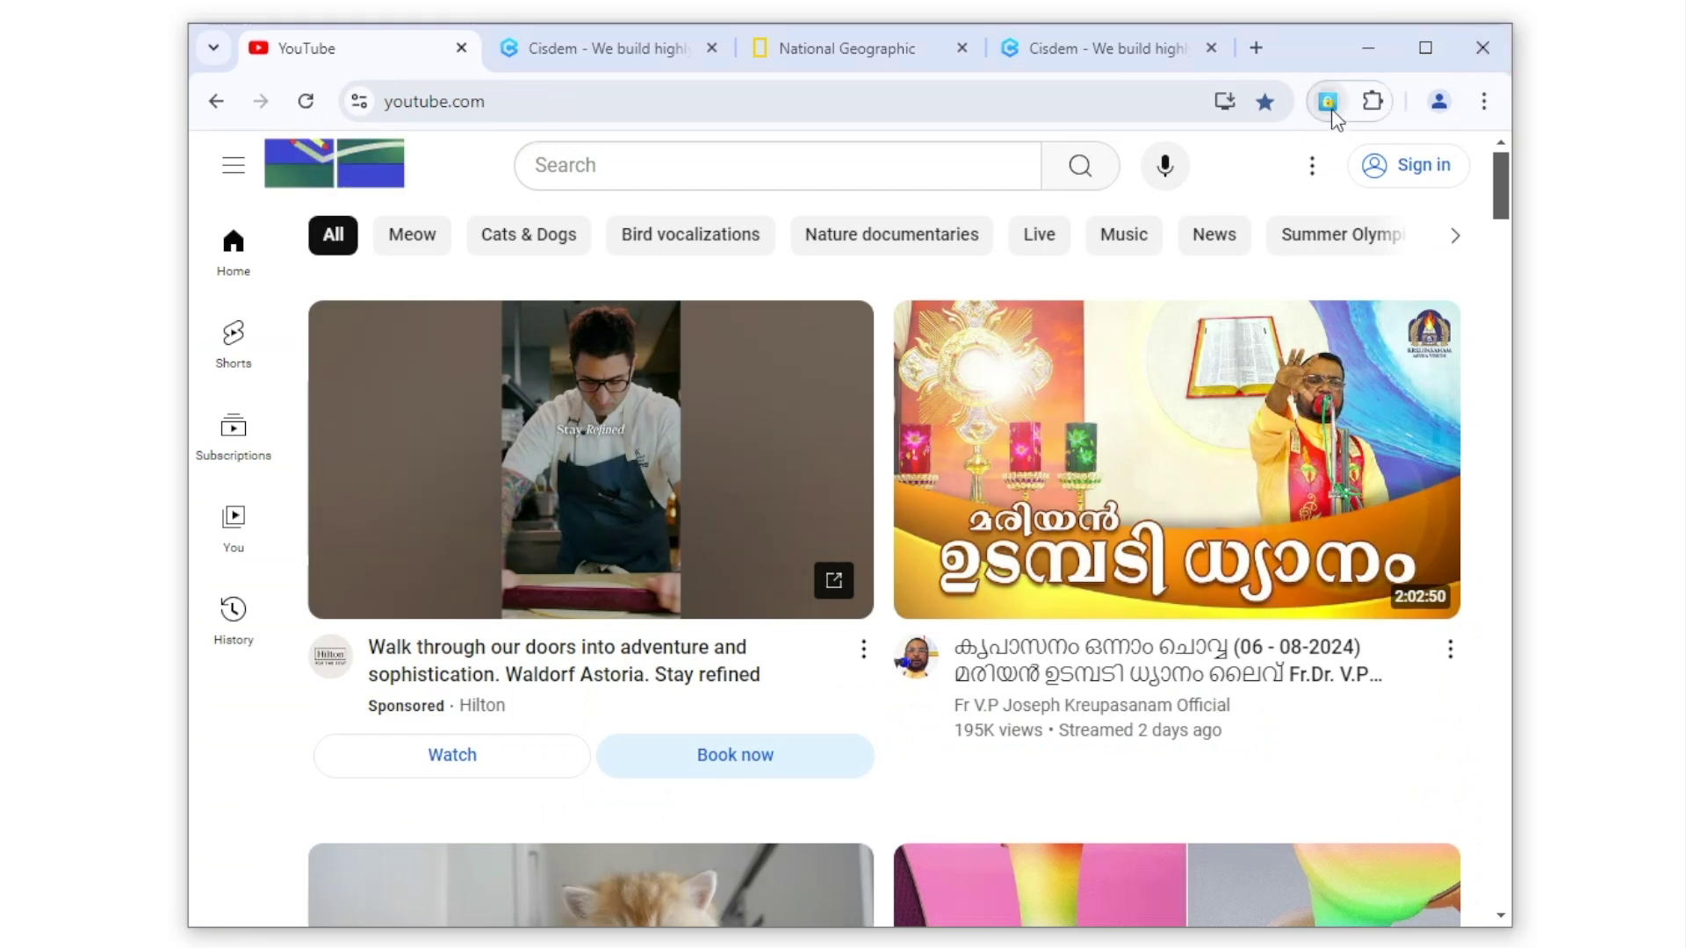
{"action": "left_click", "coordinate": [1054, 415]}
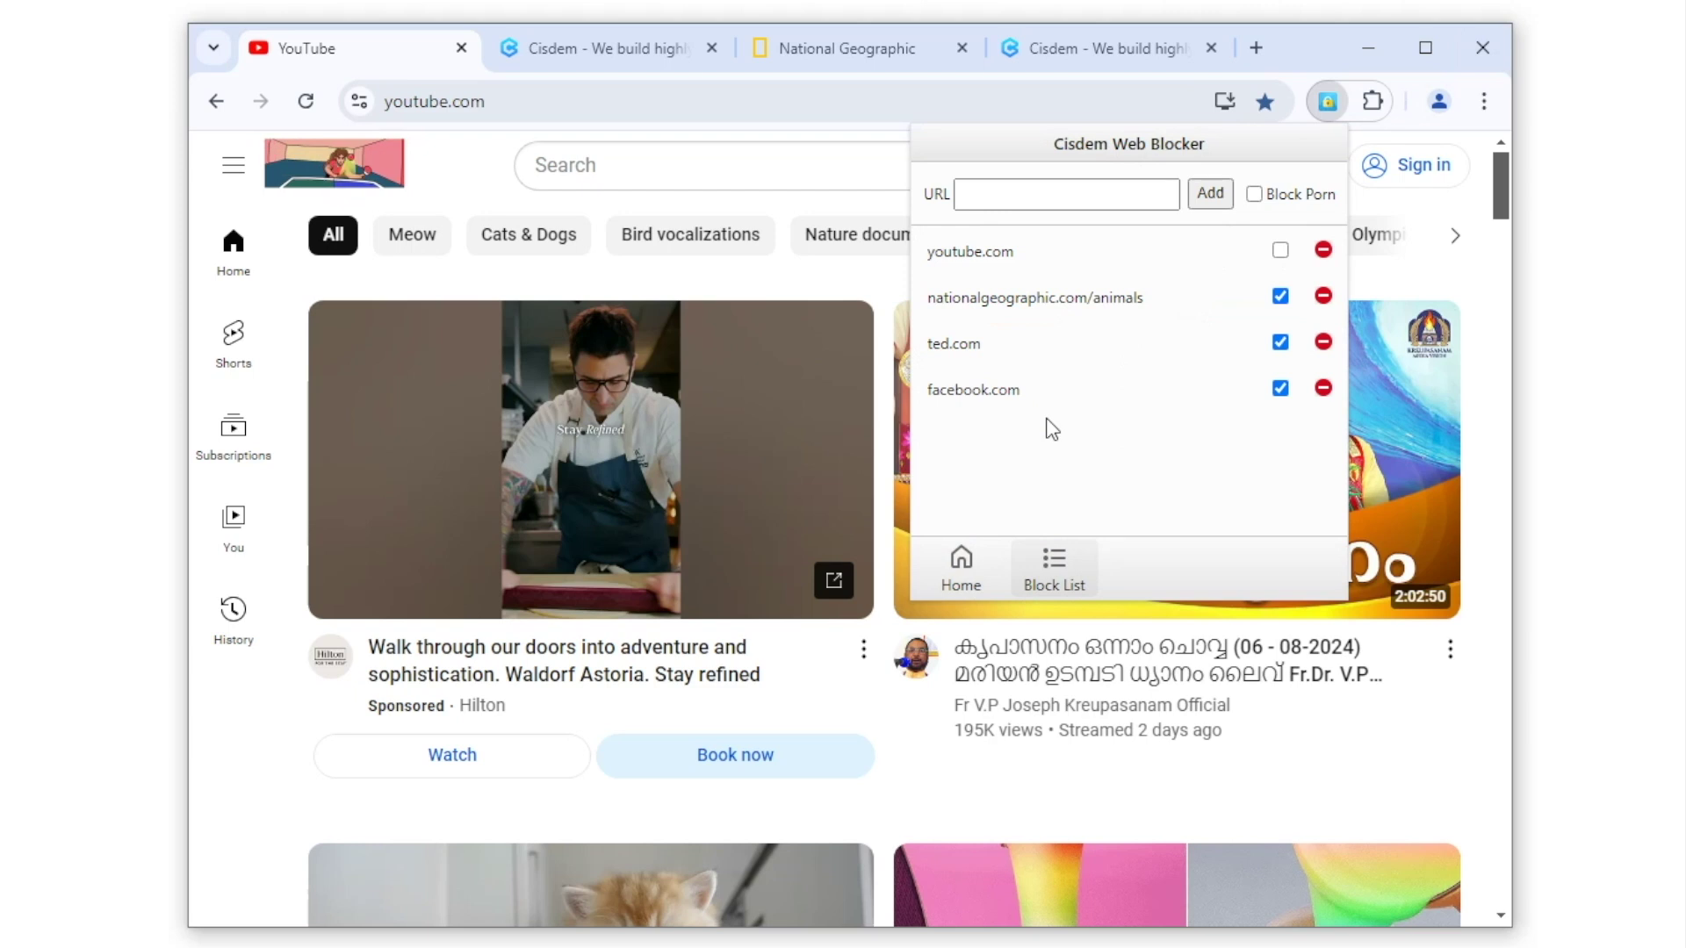
{"action": "left_click", "coordinate": [1280, 250]}
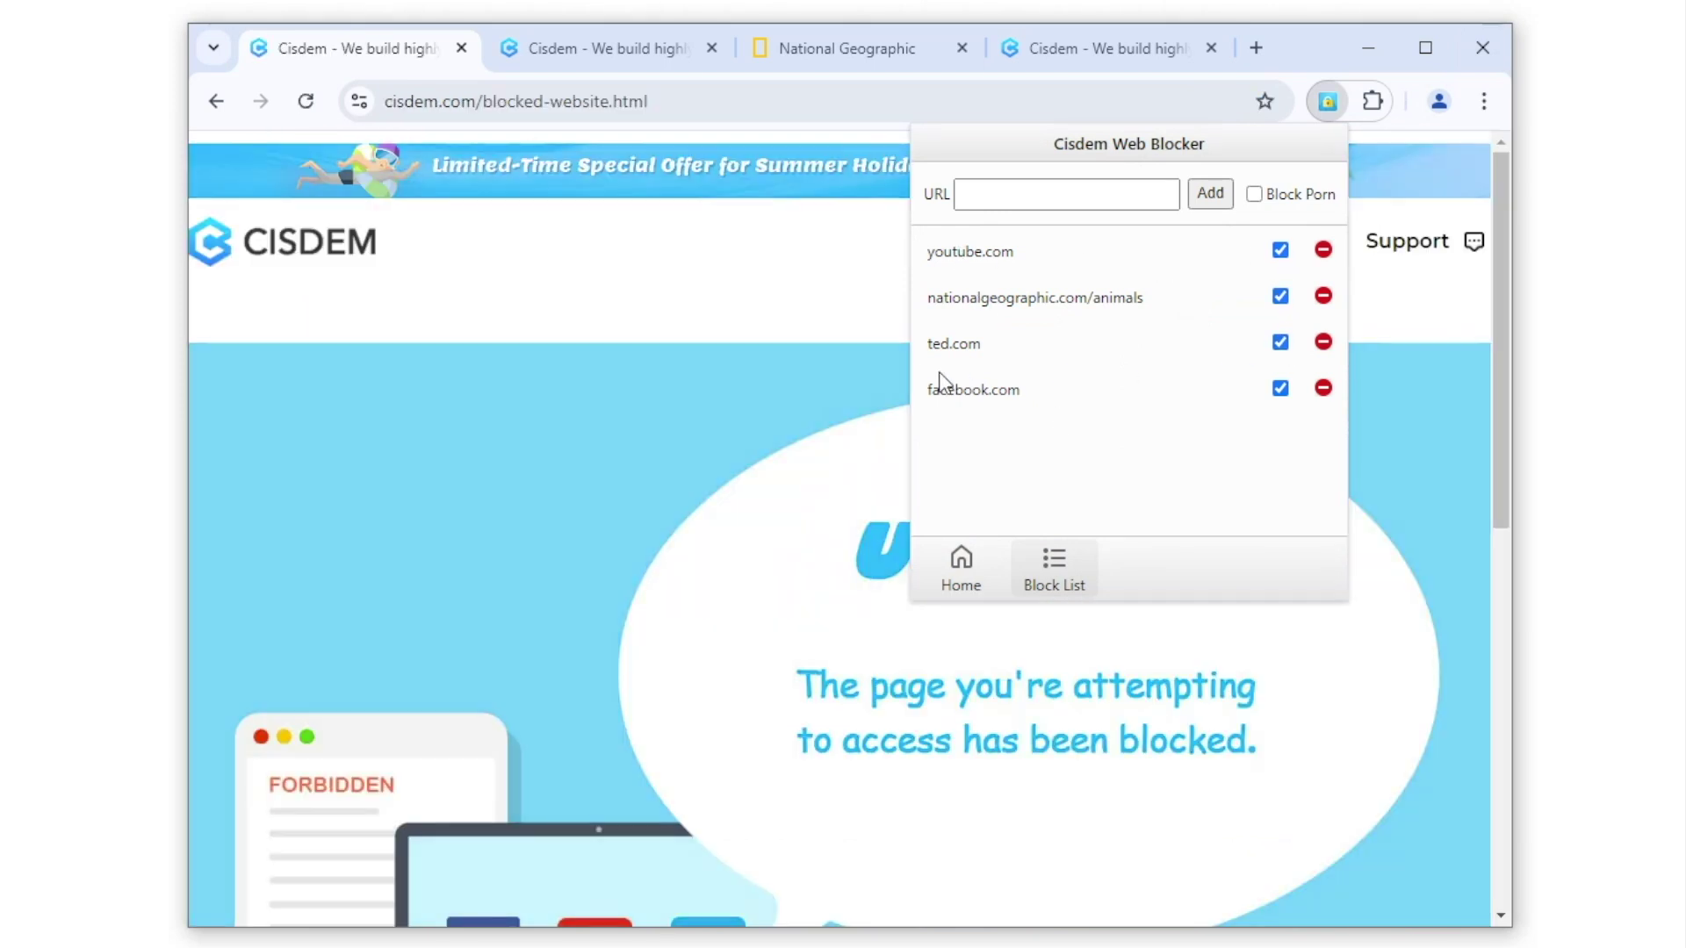
Step: Delete the ted.com entry from the Block List, then load ted.com from the address bar
{"action": "left_click", "coordinate": [1323, 342]}
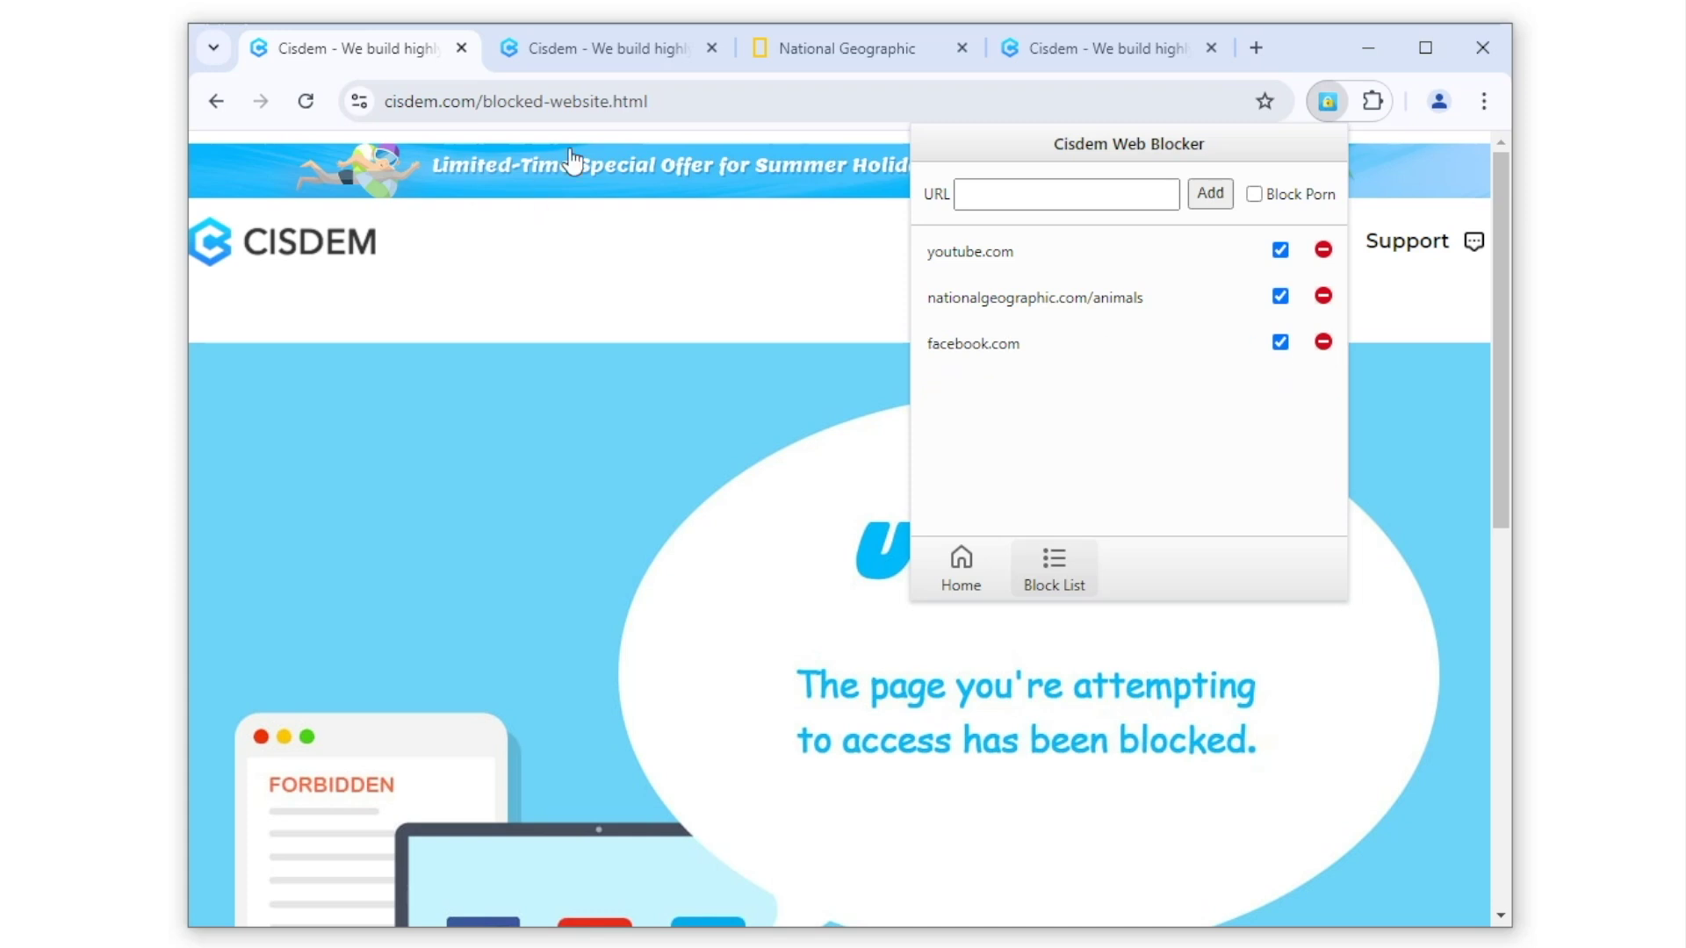
{"action": "left_click", "coordinate": [690, 104]}
{"action": "type", "text": "te"}
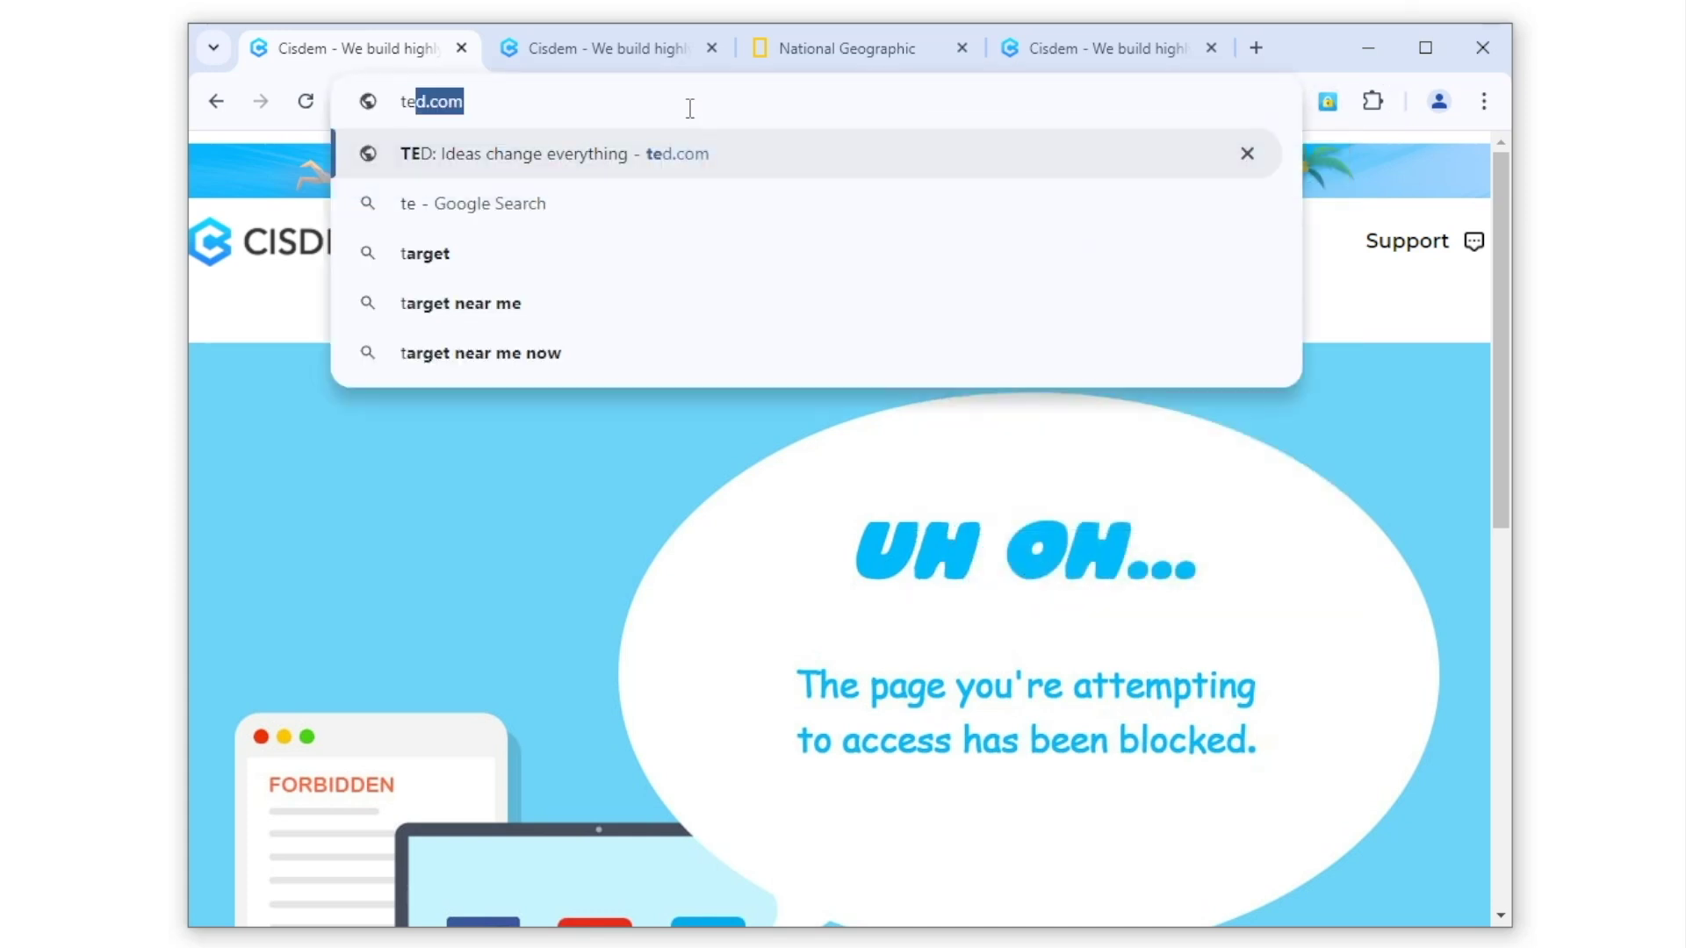
{"action": "type", "text": "d"}
{"action": "left_click", "coordinate": [666, 155]}
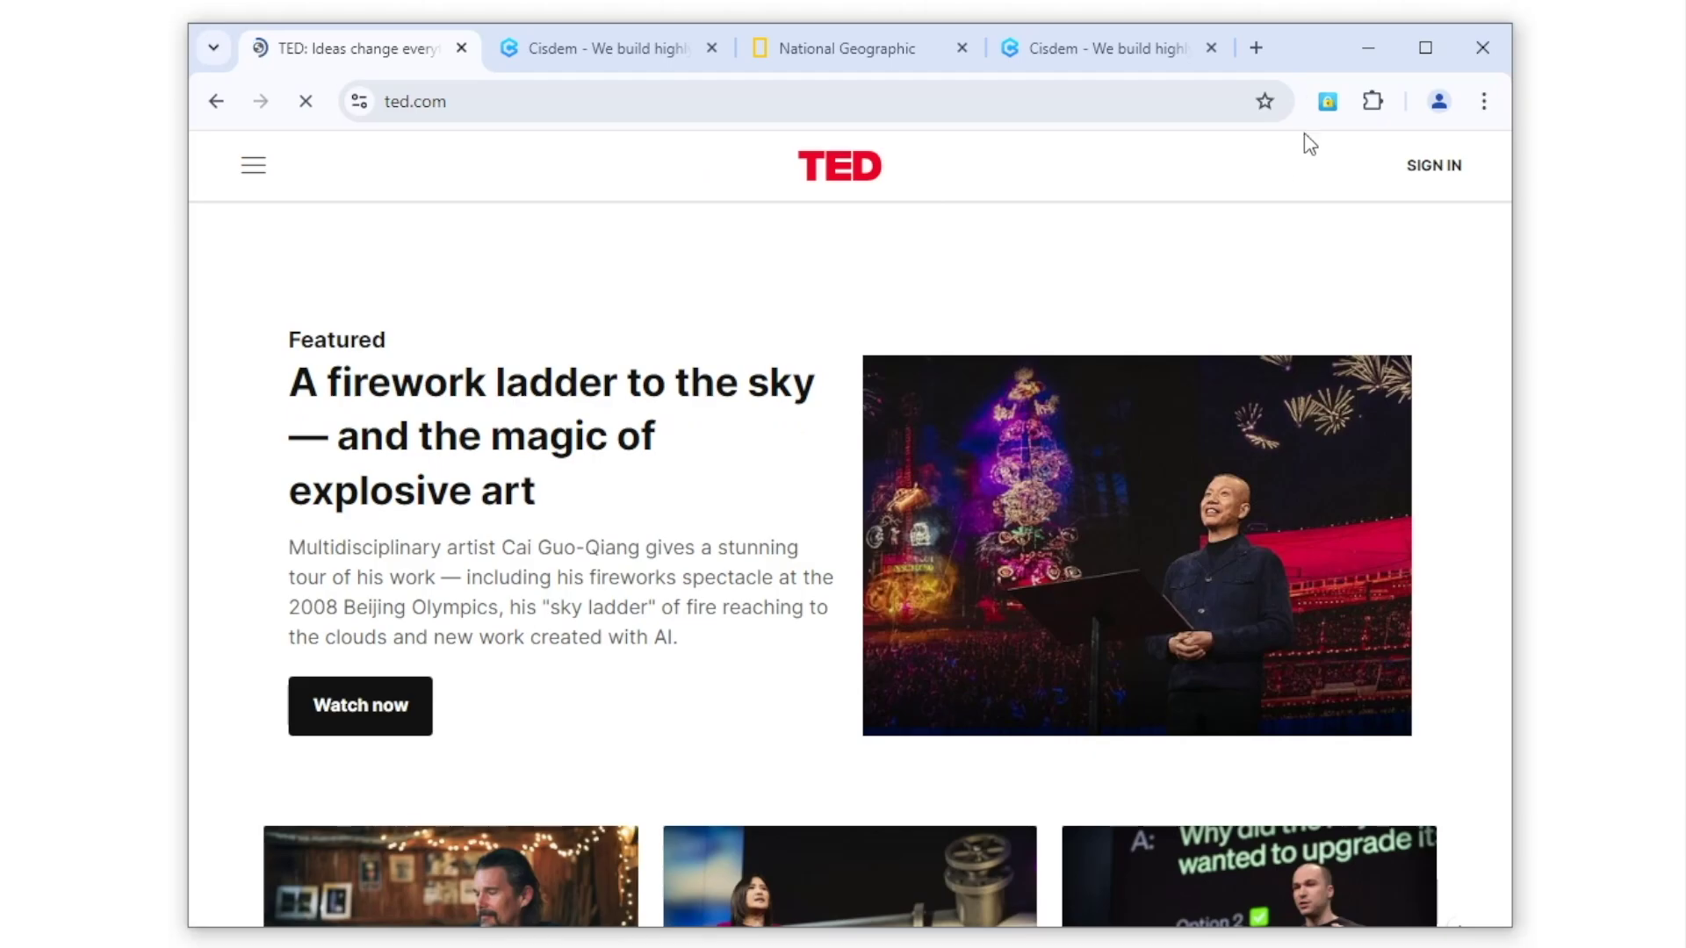
Step: Tick the Block Porn checkbox in Cisdem's Block List and open a new tab
{"action": "left_click", "coordinate": [1328, 102]}
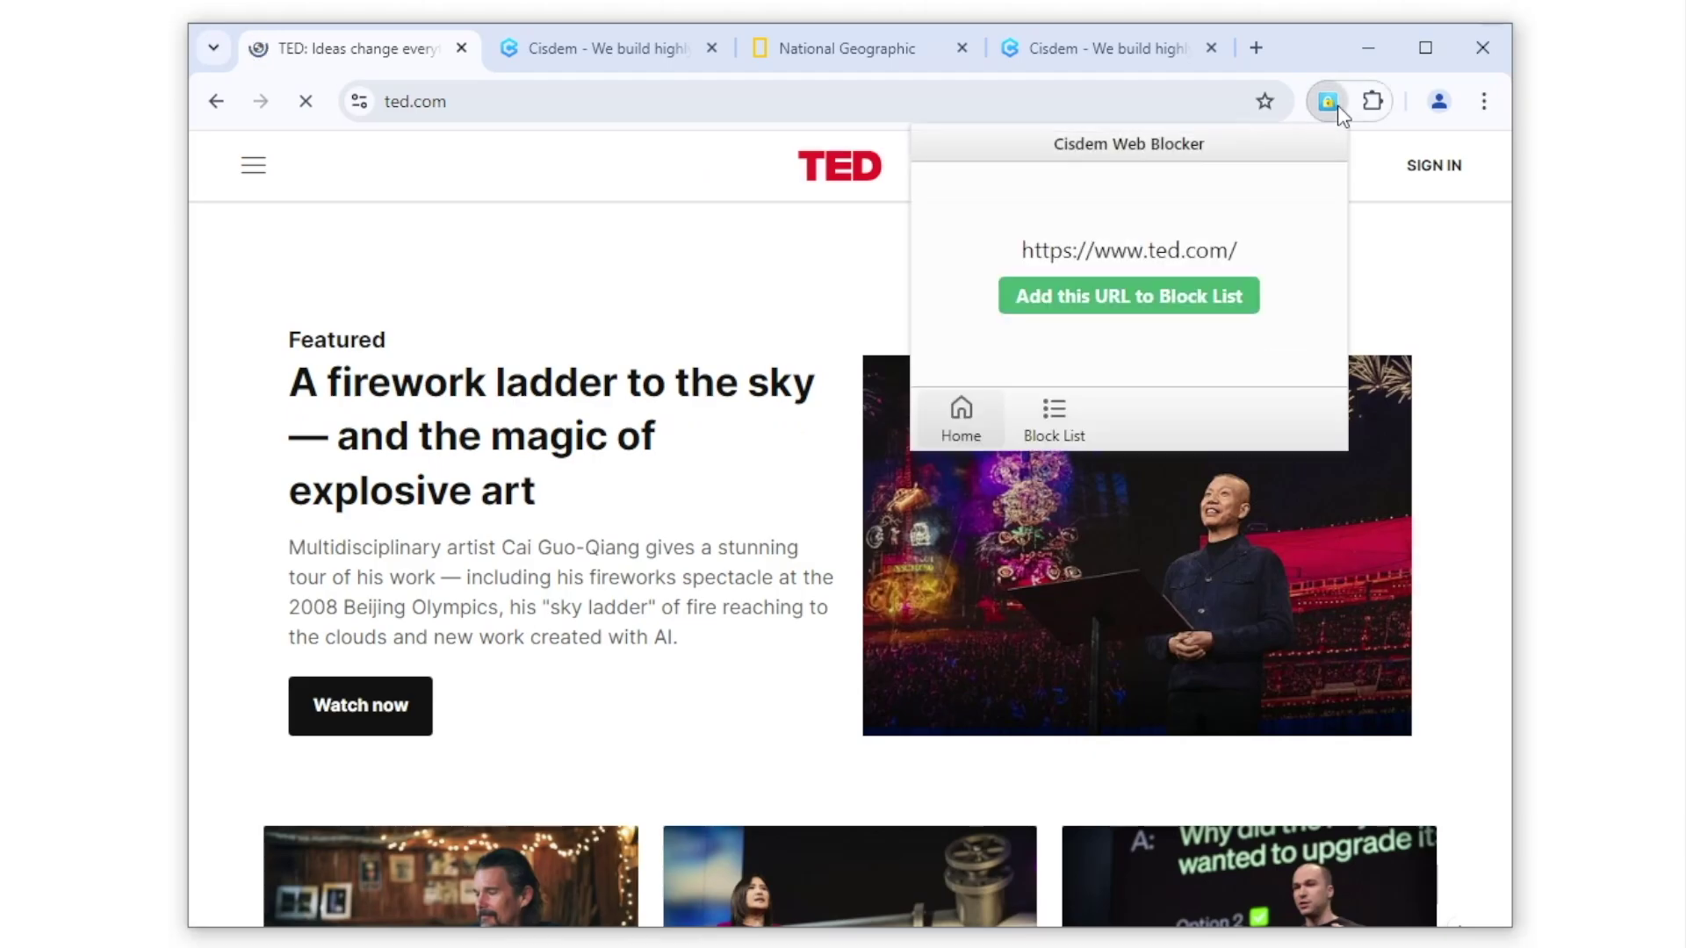
{"action": "left_click", "coordinate": [1054, 415]}
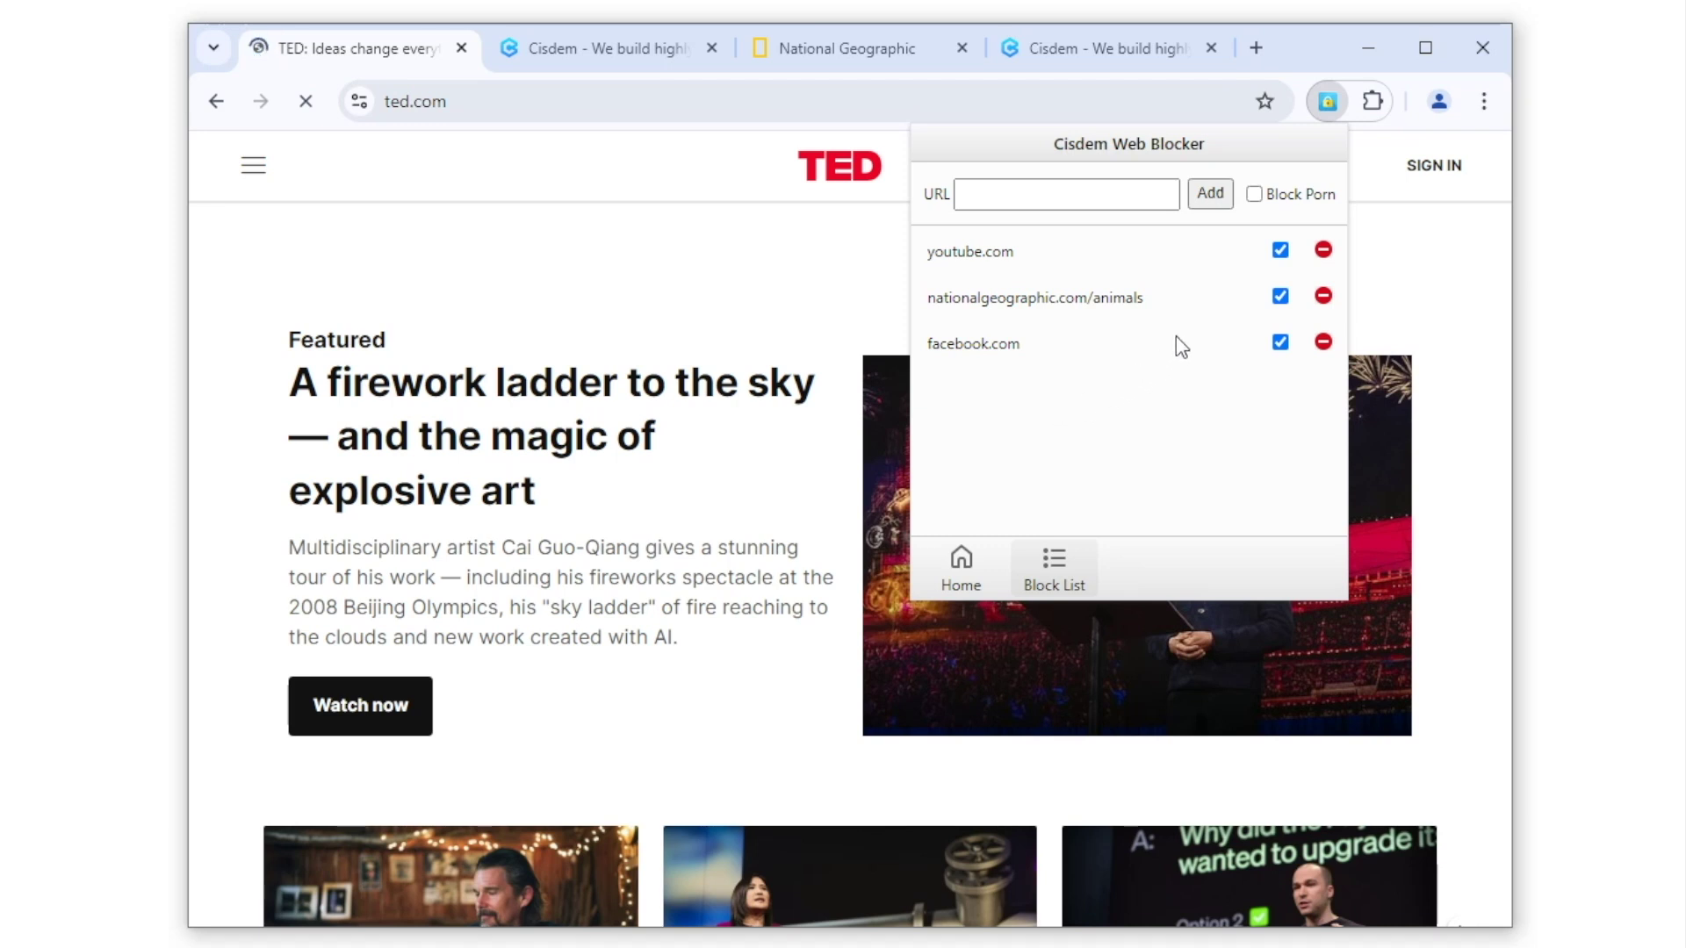
{"action": "left_click", "coordinate": [1255, 195]}
{"action": "left_click", "coordinate": [1266, 48]}
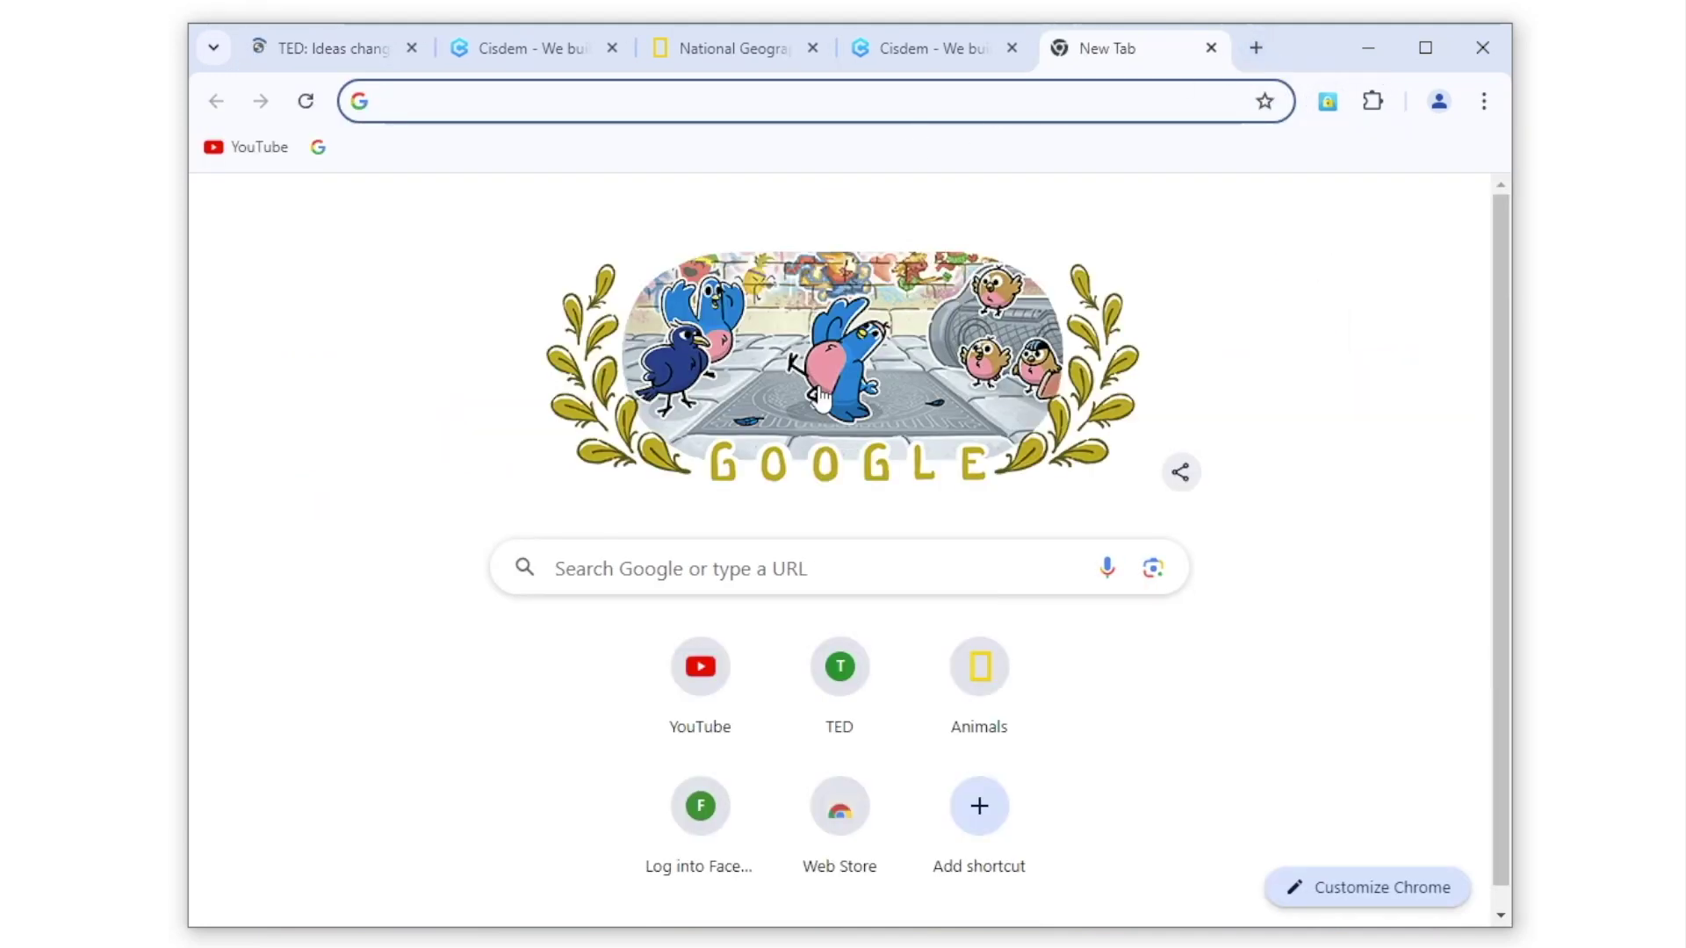
Step: Search Google for 'porn' and open the XNXX result, confirming Cisdem's blocked page appears
{"action": "left_click", "coordinate": [713, 587]}
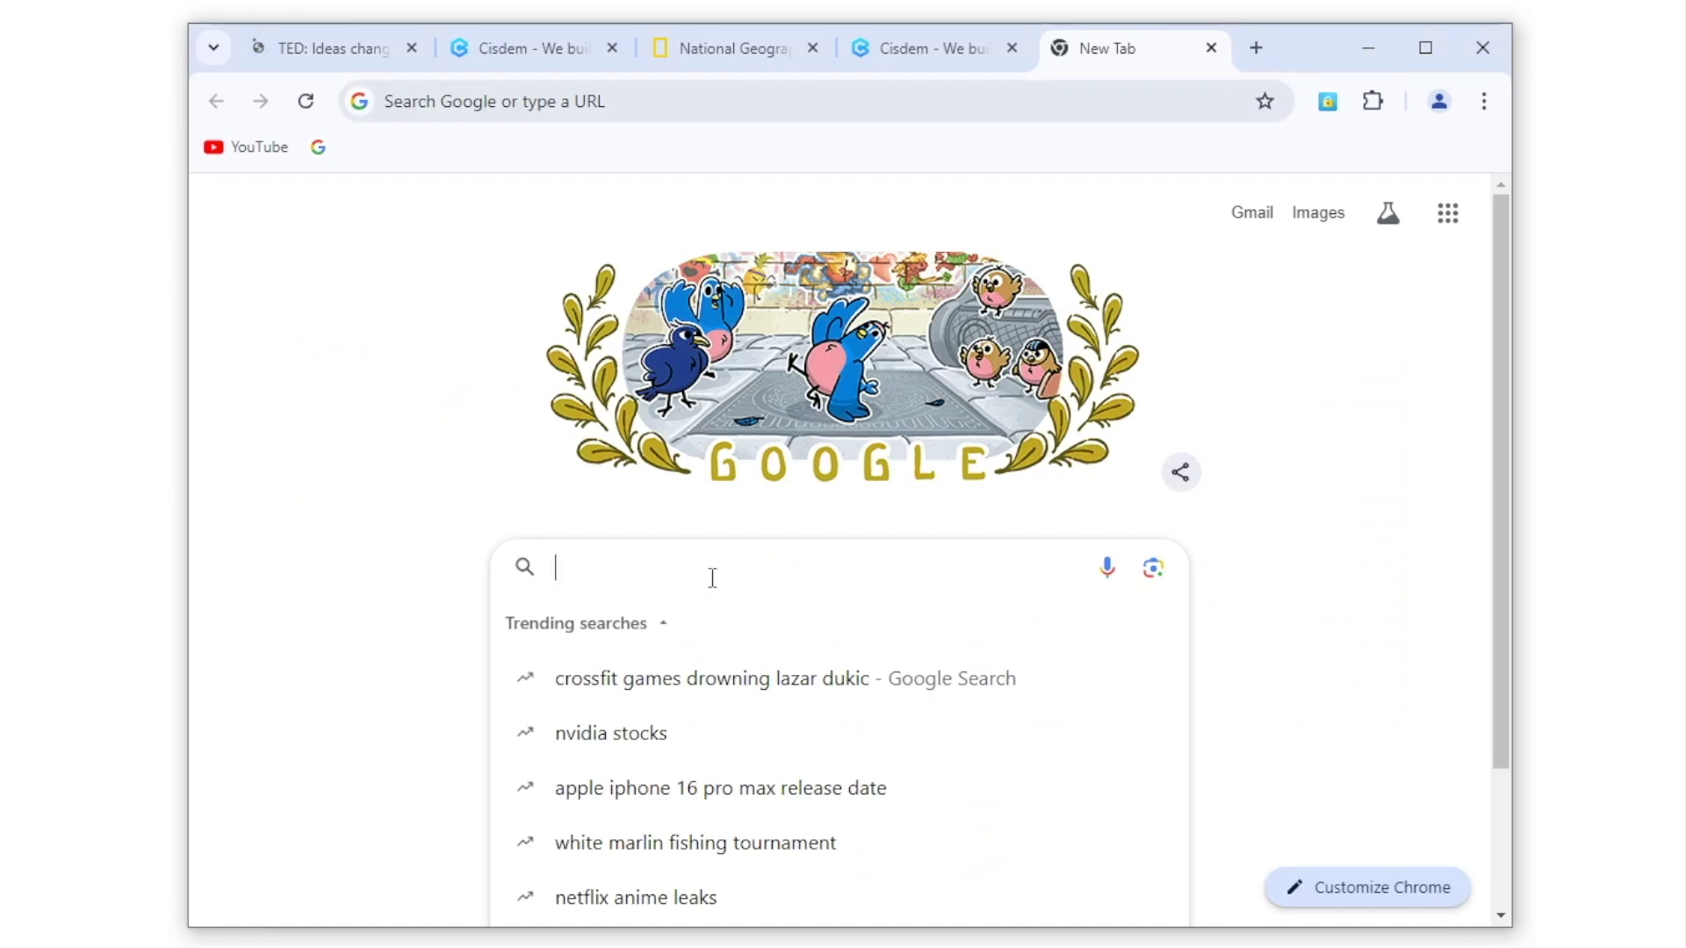
{"action": "type", "text": "porn"}
{"action": "key", "text": "Return"}
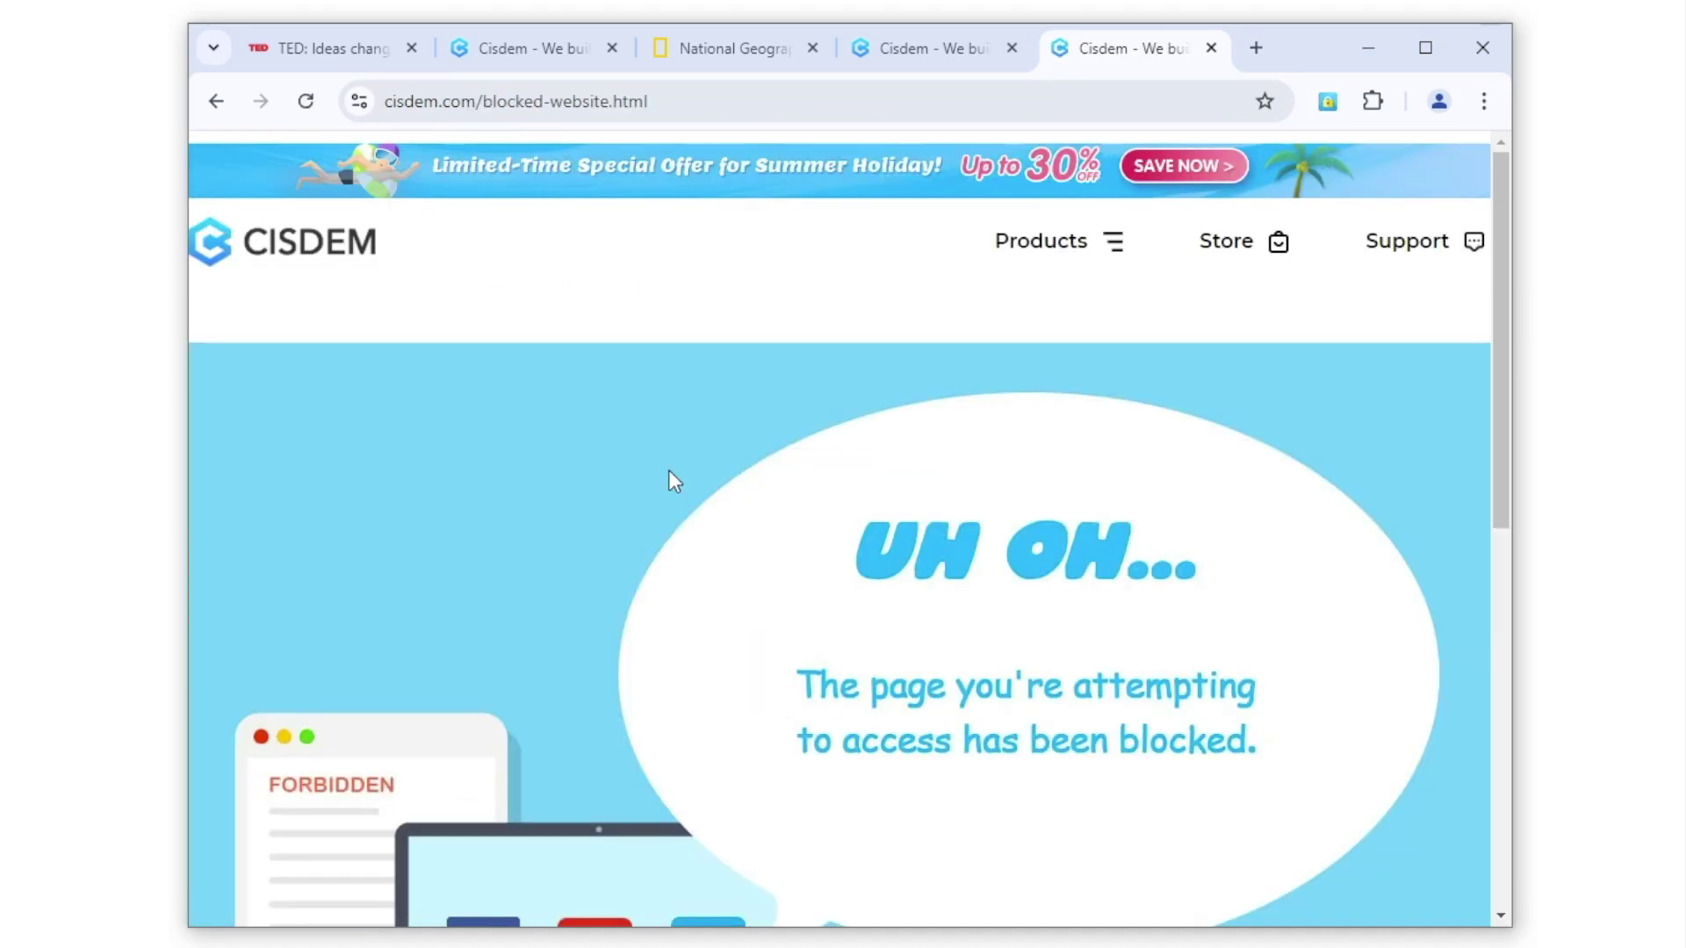
{"action": "left_click", "coordinate": [225, 104]}
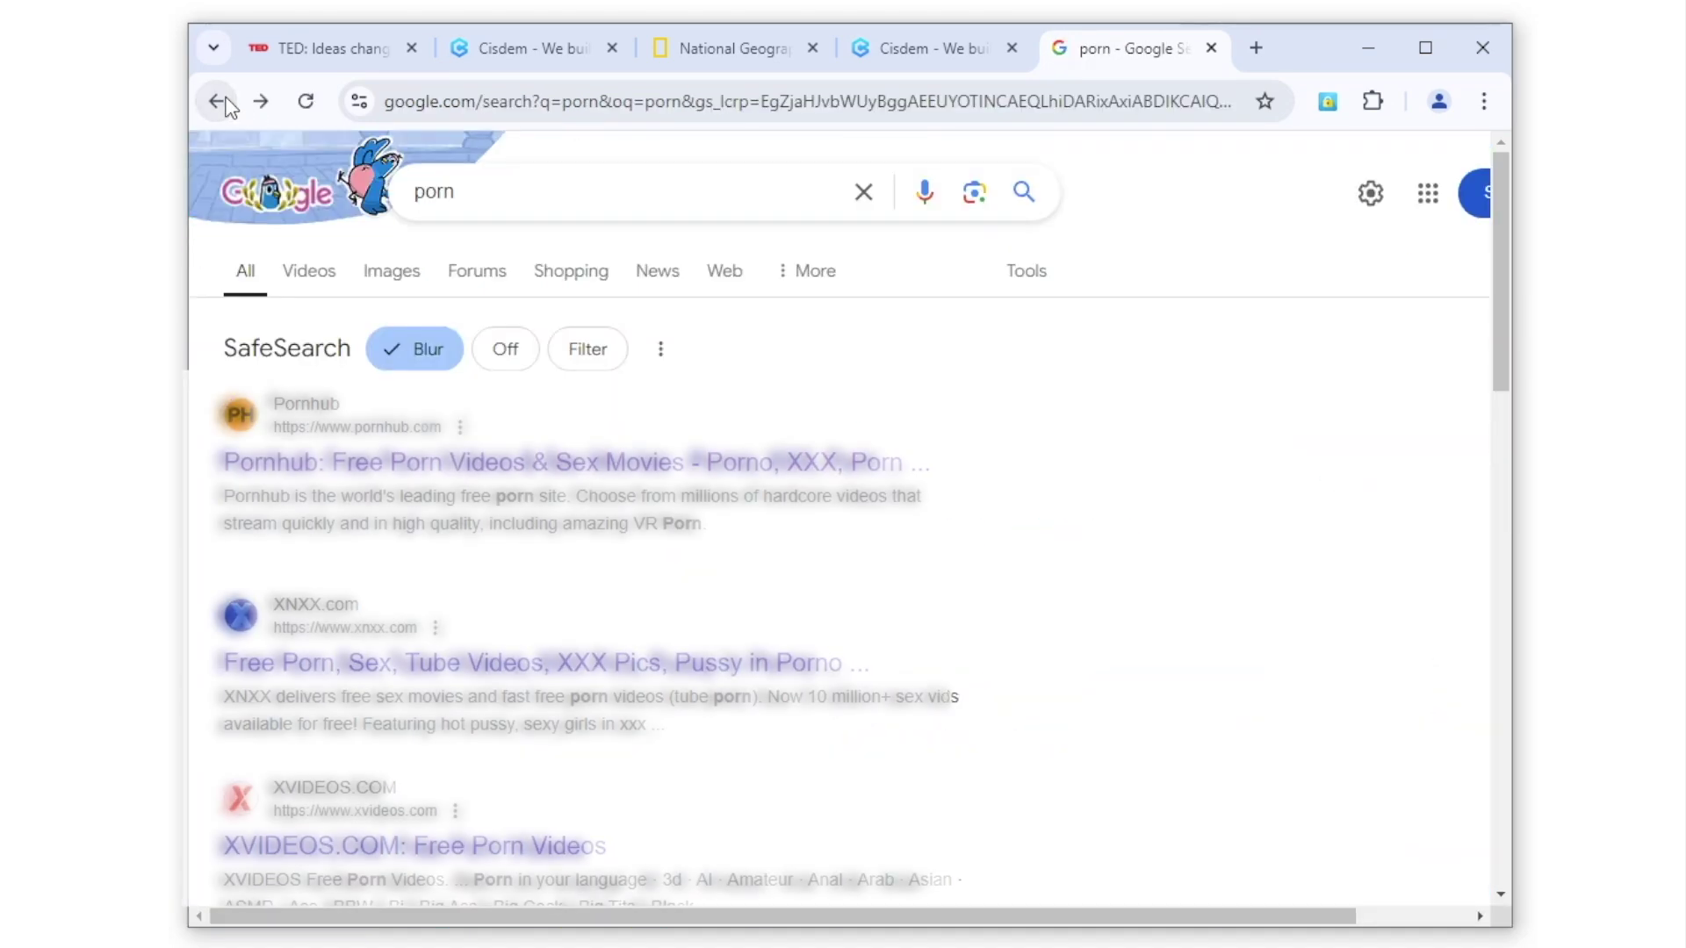
{"action": "left_click", "coordinate": [579, 663]}
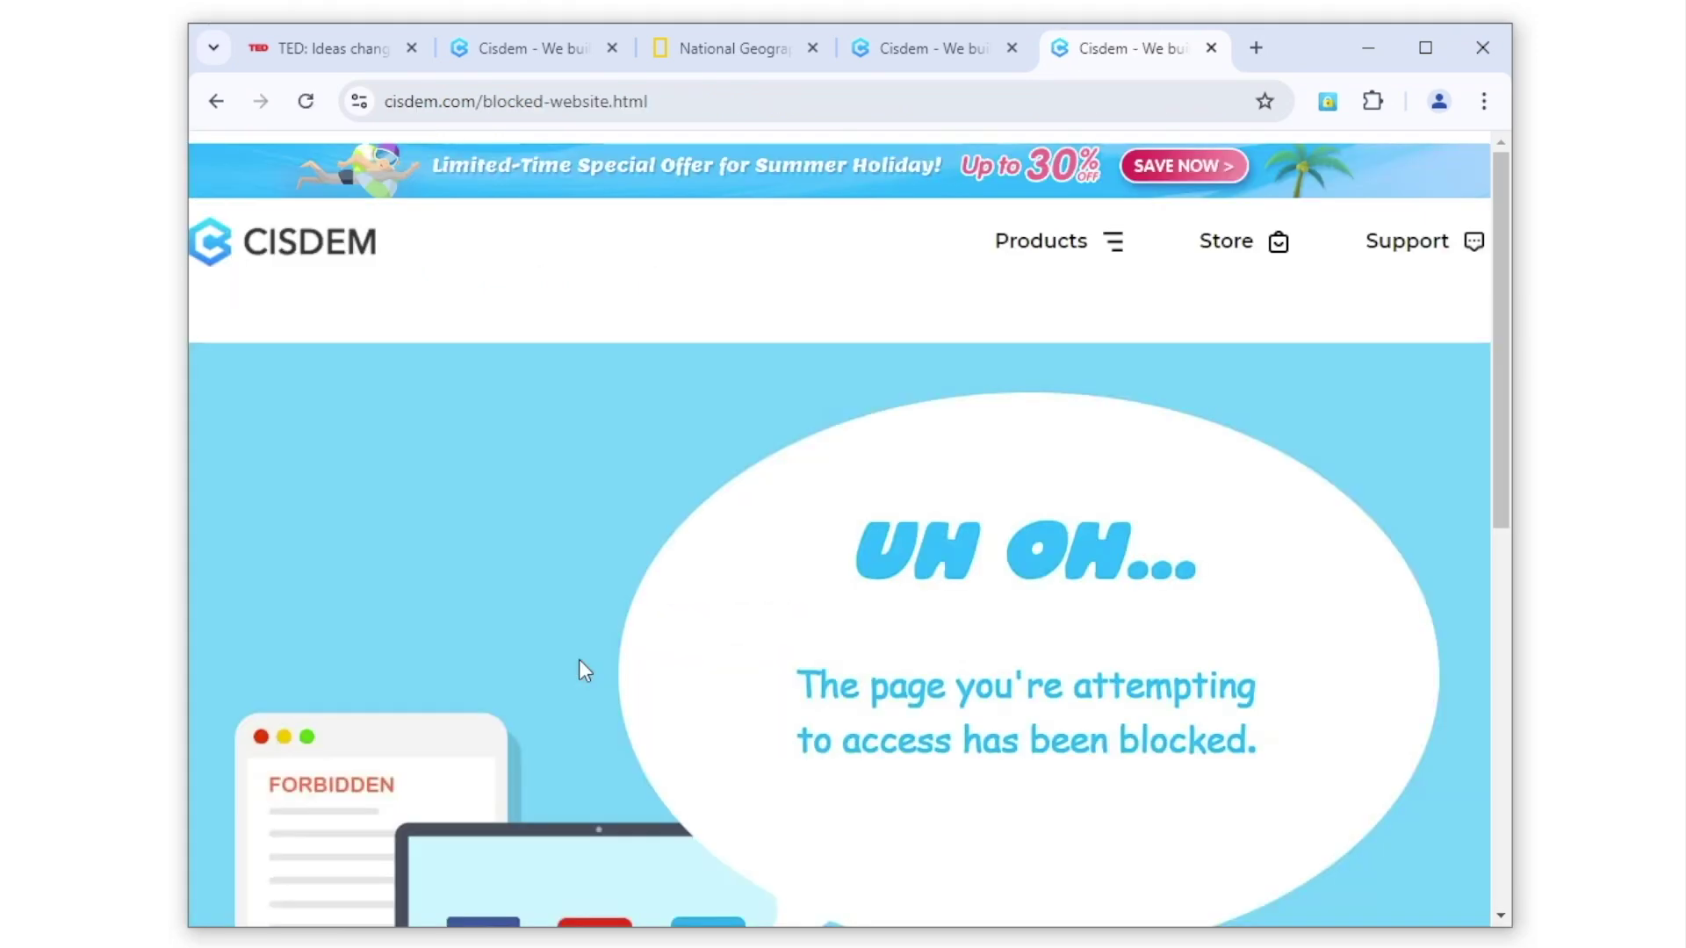